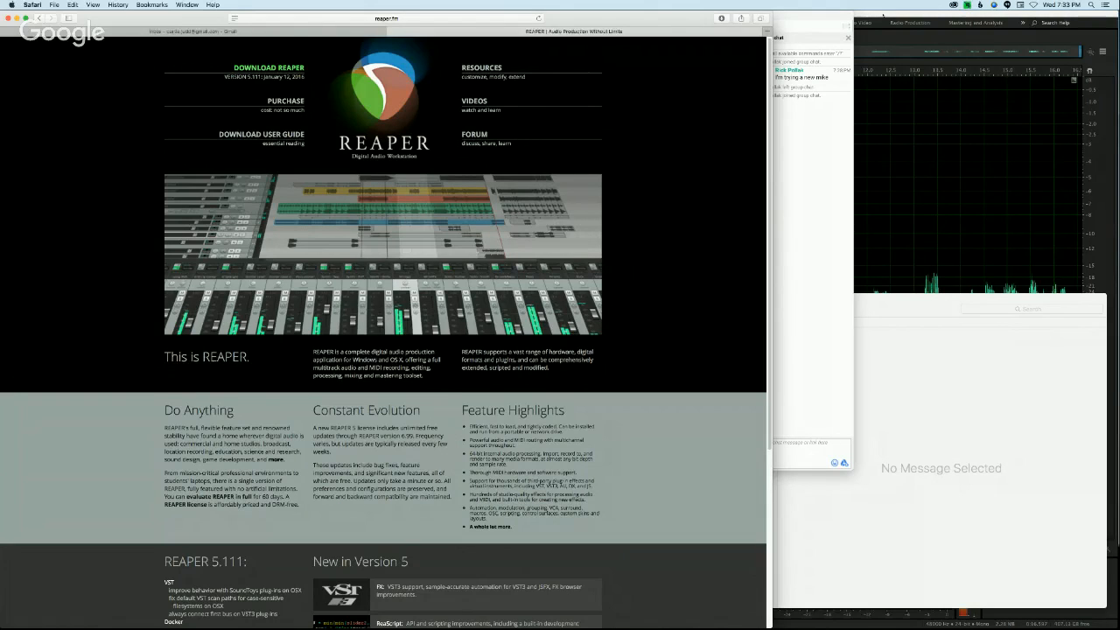
# Step: Look at the REAPER license purchase page and its pricing conditions, and open the page for downloading REAPER
pyautogui.click(285, 100)
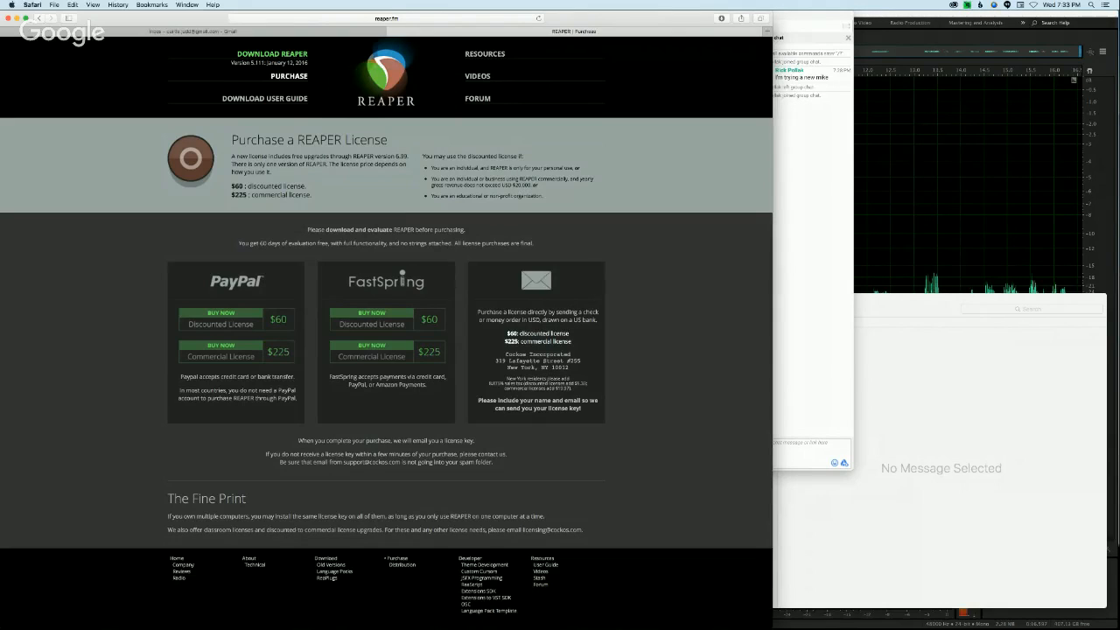
pyautogui.doubleClick(523, 186)
pyautogui.click(266, 58)
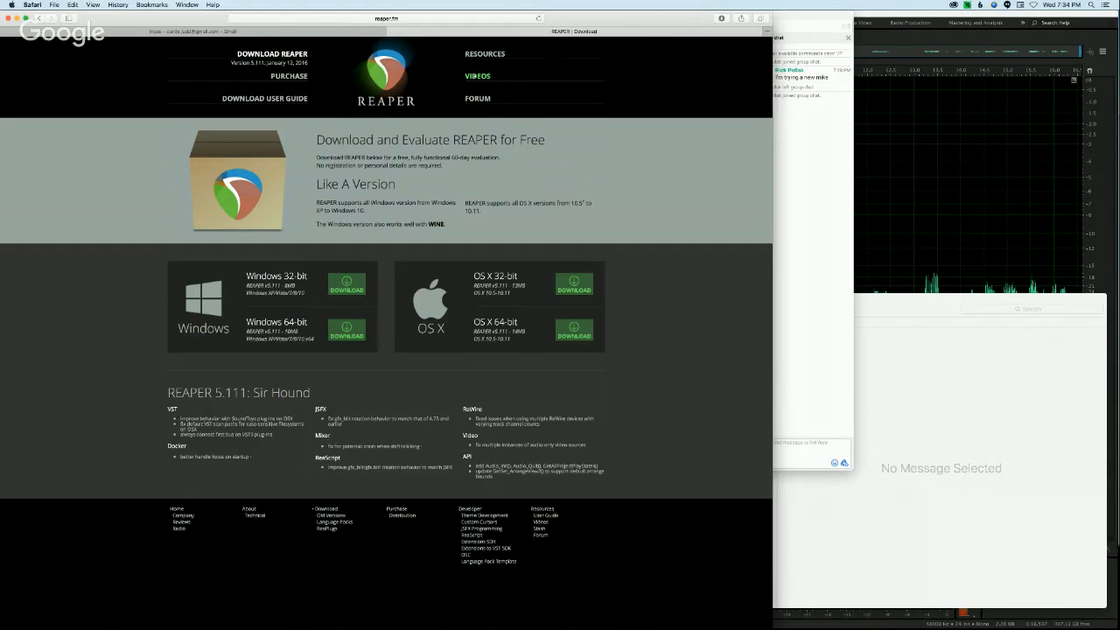
# Step: Browse the REAPER site's tutorial videos, license purchase and user guide pages
pyautogui.click(477, 76)
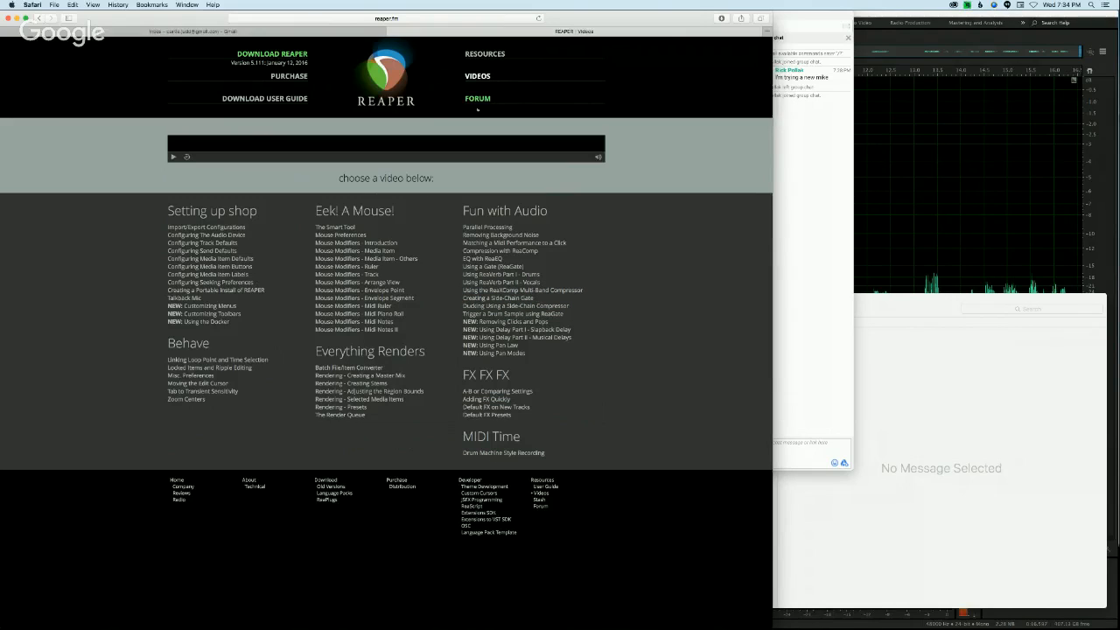
pyautogui.click(288, 77)
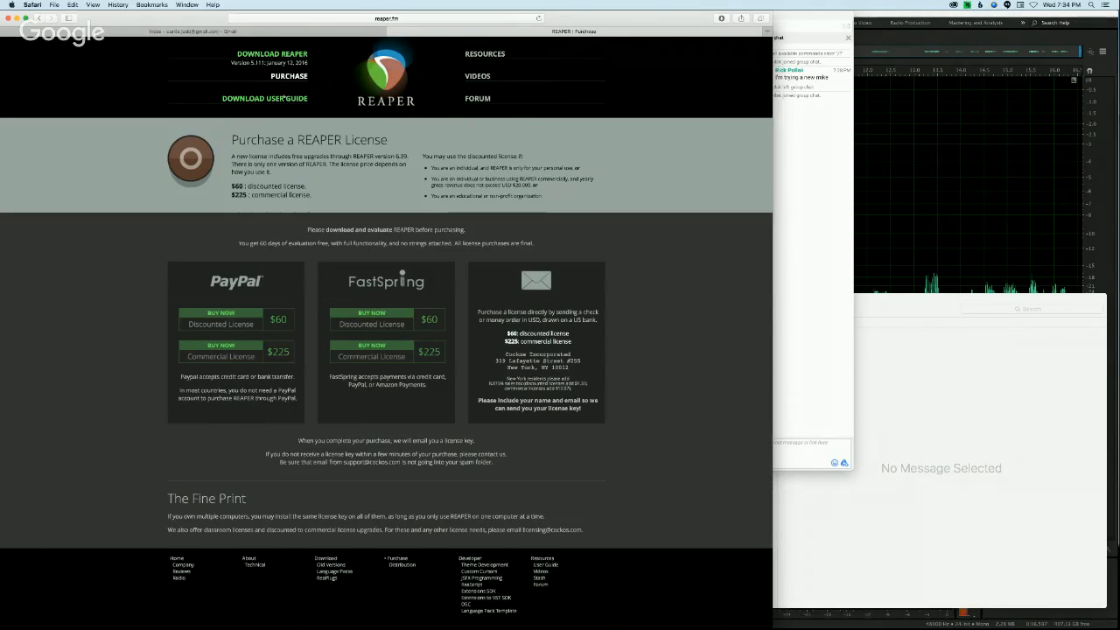
pyautogui.click(283, 98)
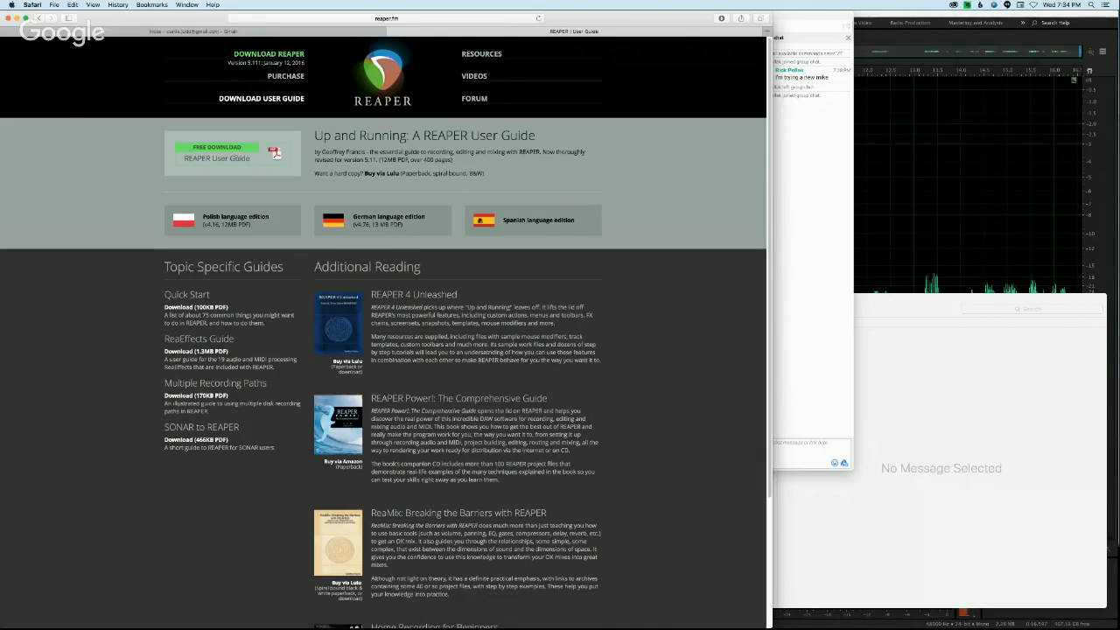
# Step: Check the list of REAPER resources and return to the download page with the Windows and OS X versions
pyautogui.moveTo(507, 65)
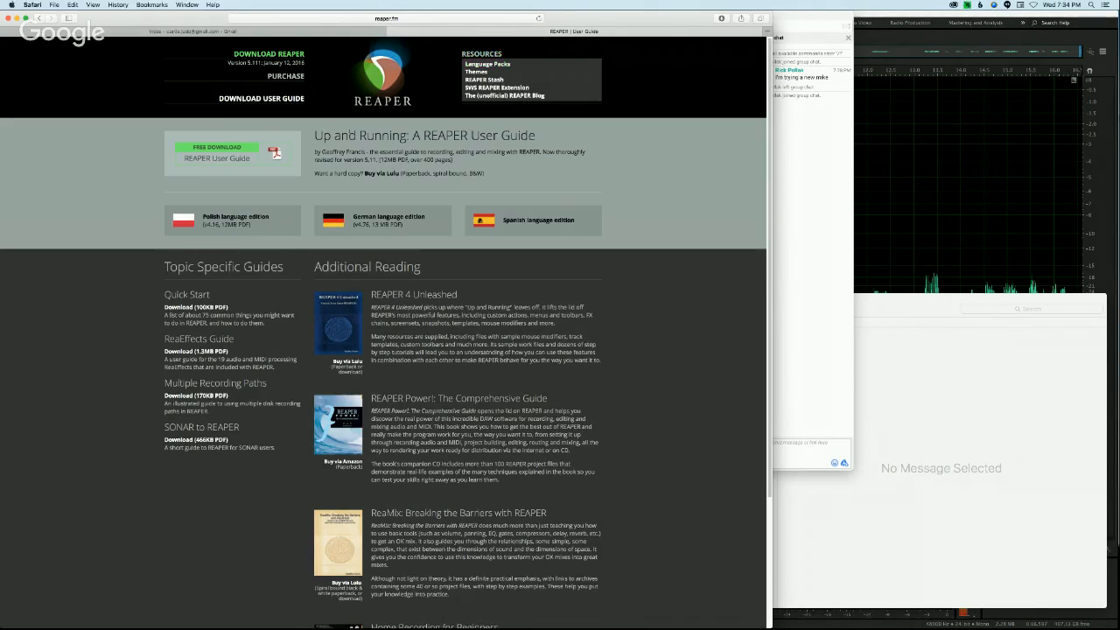
pyautogui.click(286, 77)
pyautogui.click(270, 53)
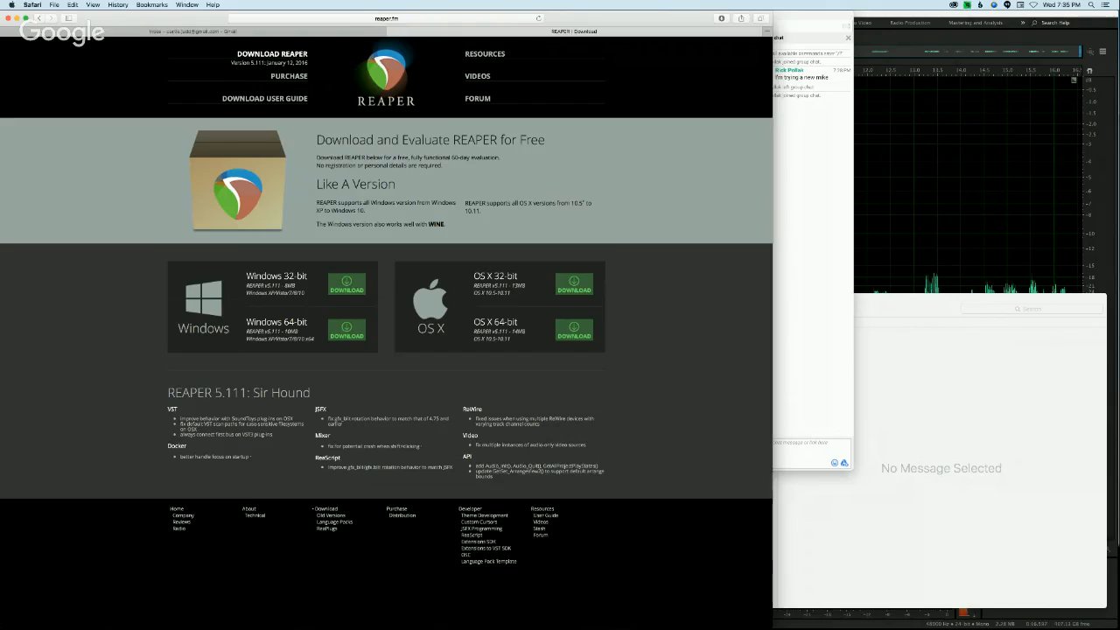
pyautogui.moveTo(180, 418); pyautogui.dragTo(273, 435)
pyautogui.click(126, 178)
# Step: Switch to Adobe Audition, clear the waveform selection and create the multitrack session Untitled Session 1, overwriting the existing session file
pyautogui.click(877, 58)
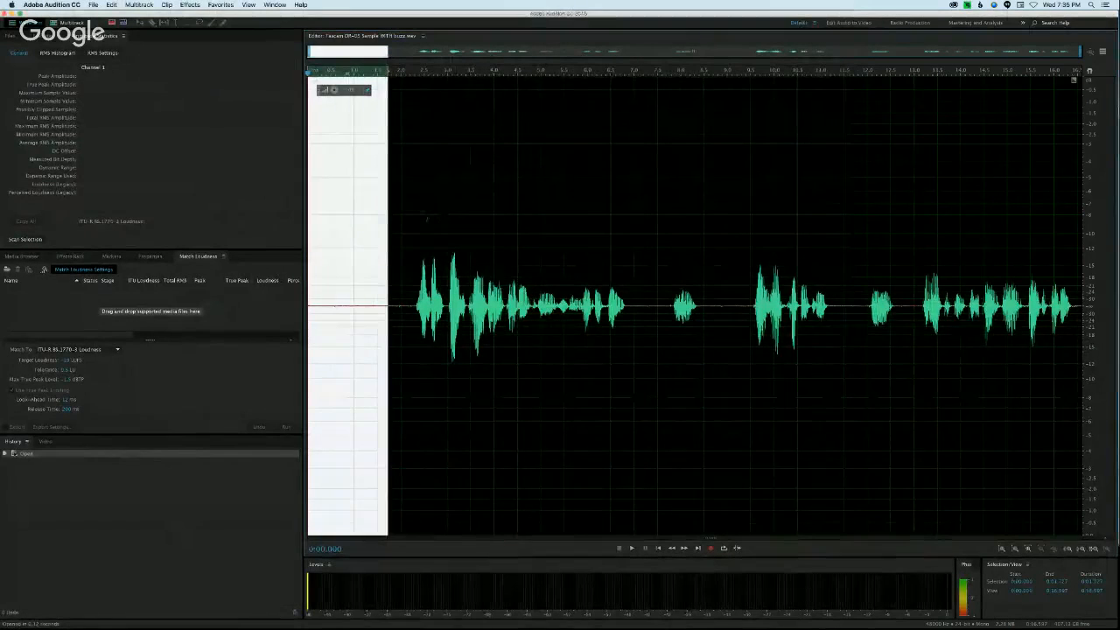
pyautogui.click(405, 213)
pyautogui.click(68, 23)
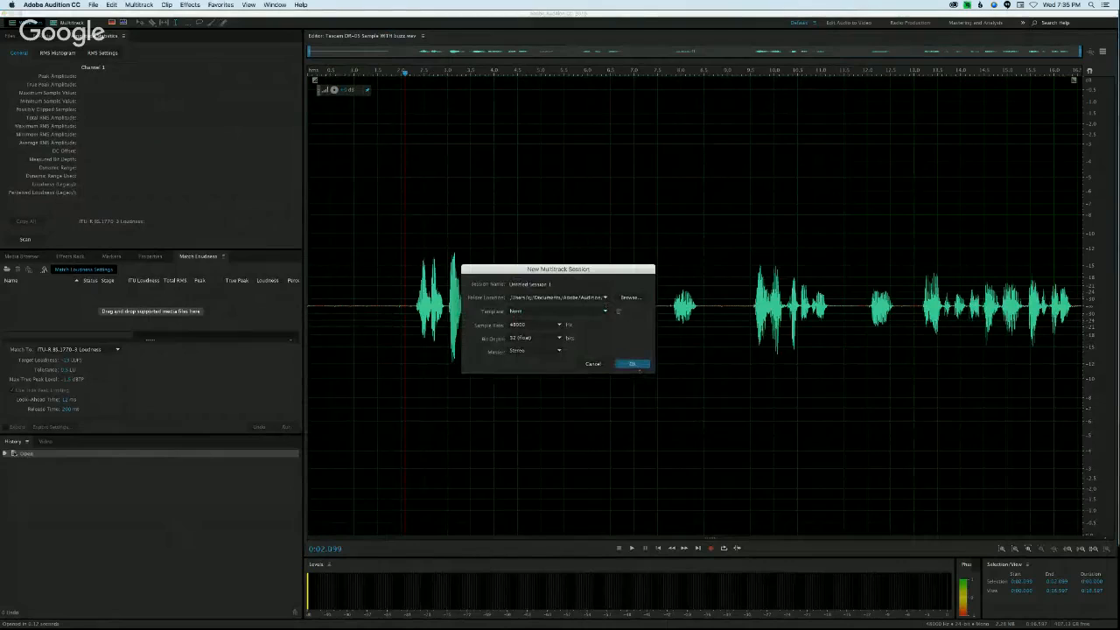
pyautogui.click(632, 364)
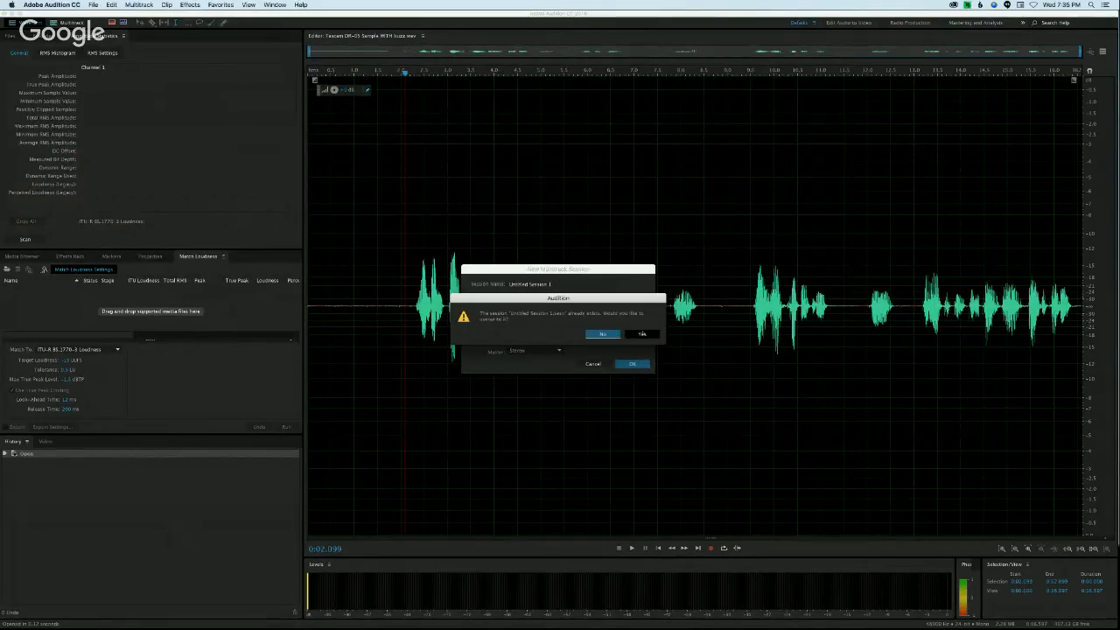
pyautogui.click(643, 334)
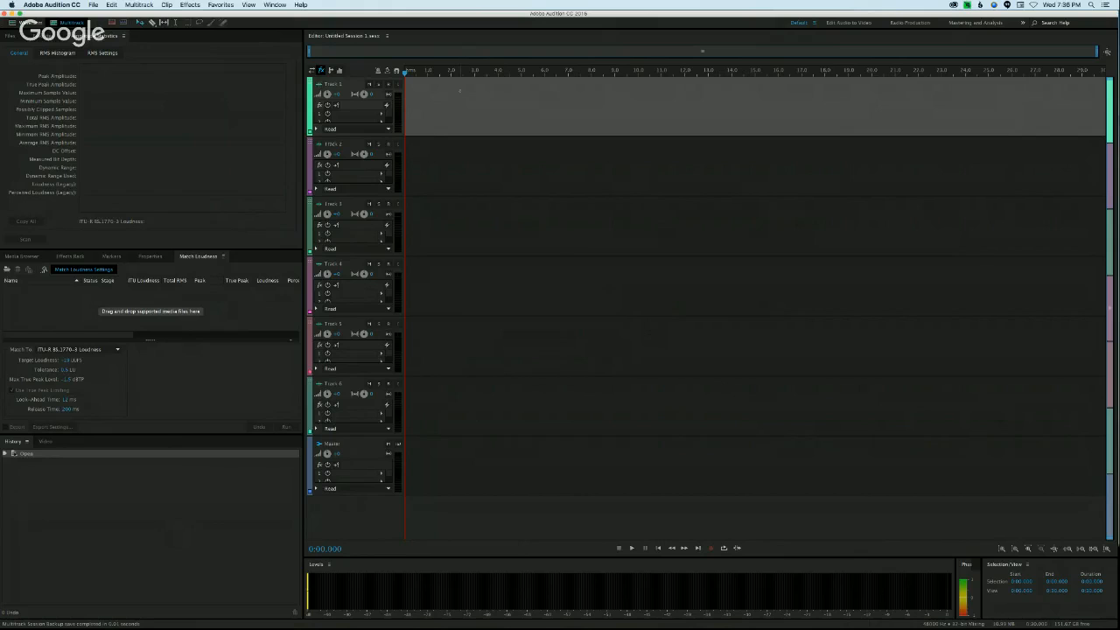
# Step: Return to the waveform of the Tascam sample and select the quiet opening before the speech, from the start to about 1.74 s
pyautogui.click(26, 22)
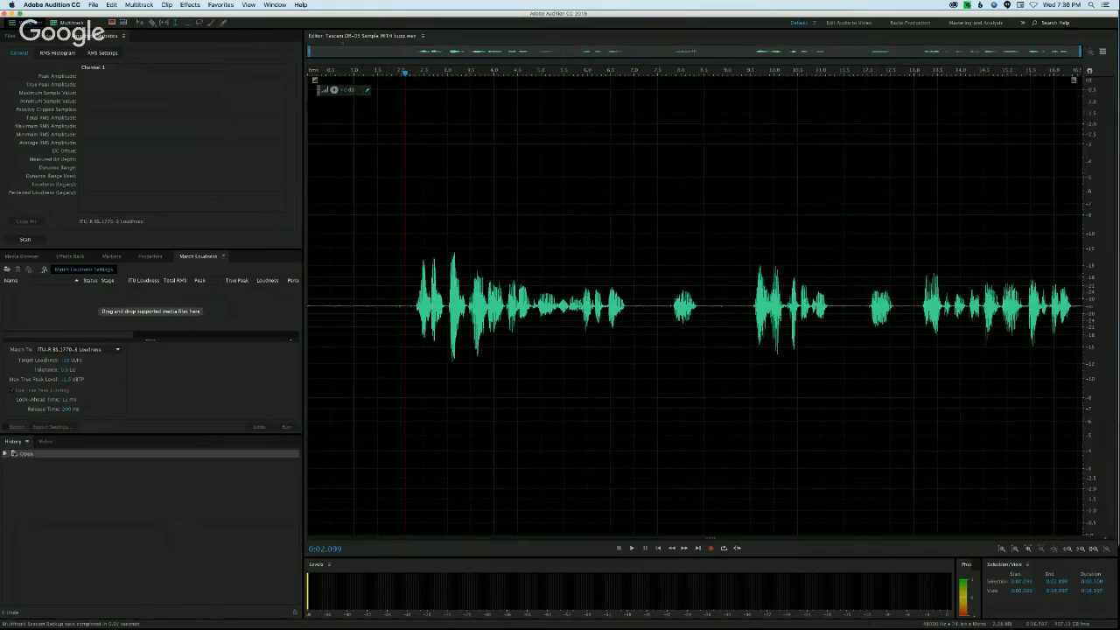
pyautogui.click(390, 224)
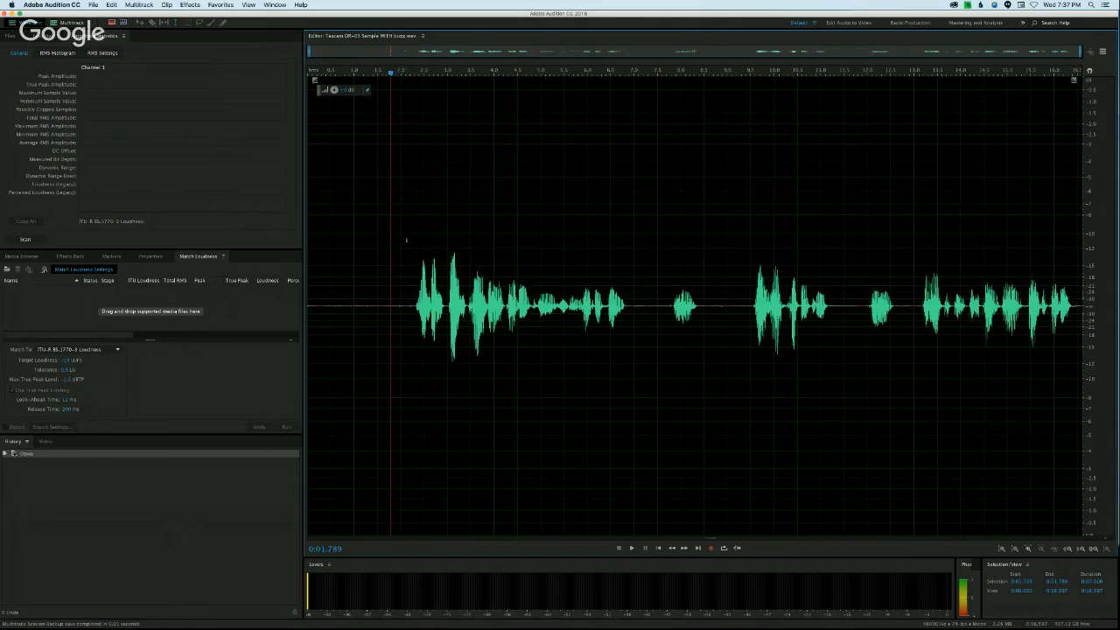
pyautogui.moveTo(391, 251); pyautogui.dragTo(308, 254)
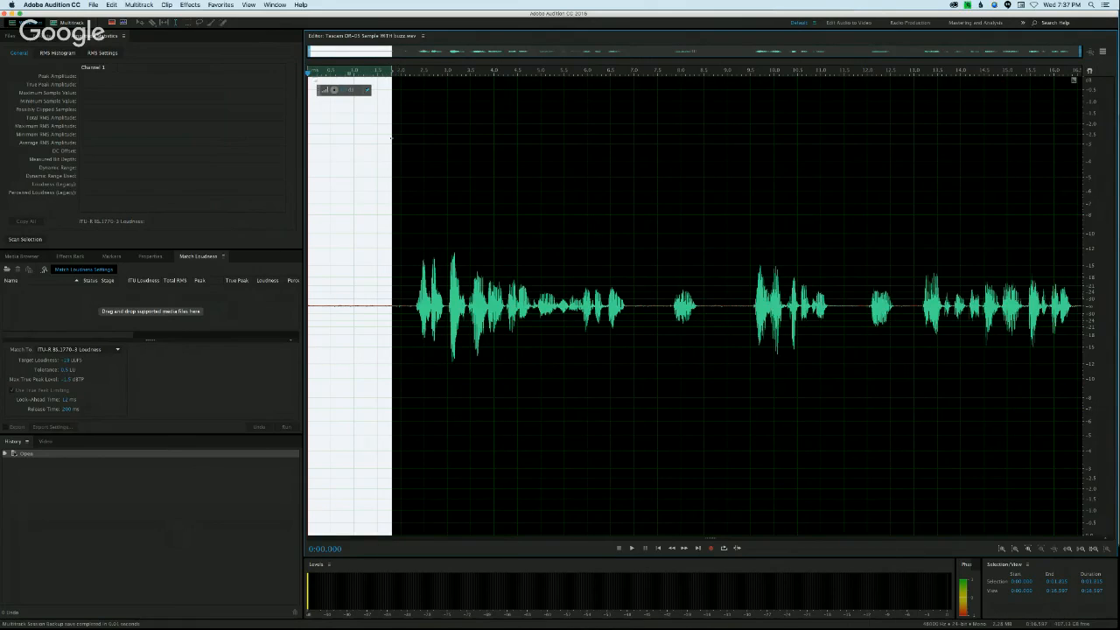
pyautogui.moveTo(399, 143); pyautogui.dragTo(286, 135)
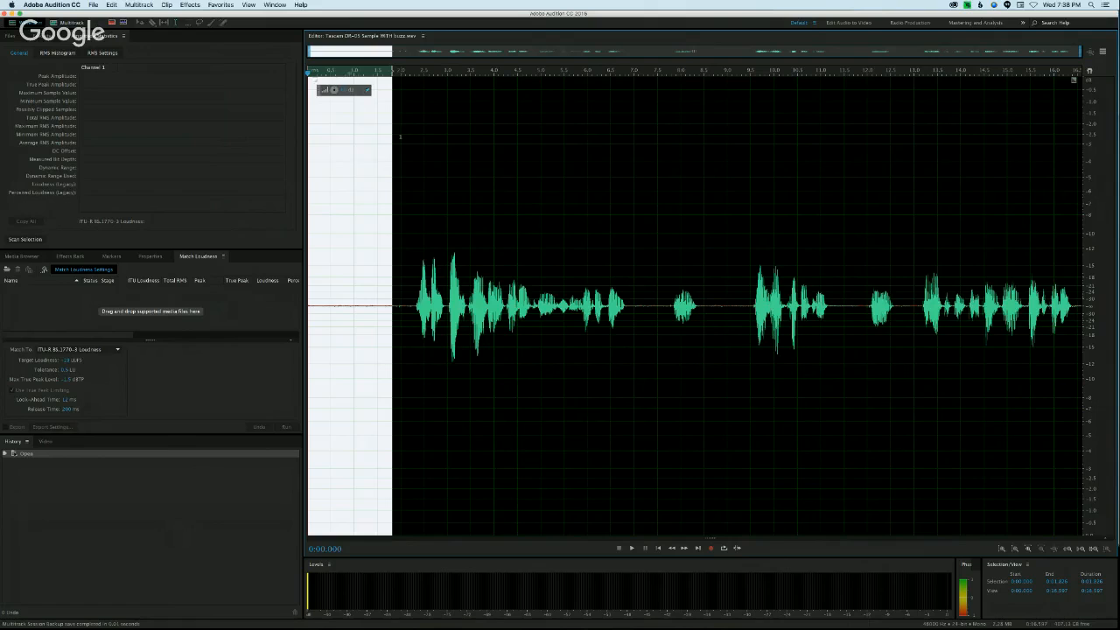
pyautogui.moveTo(399, 136); pyautogui.dragTo(295, 134)
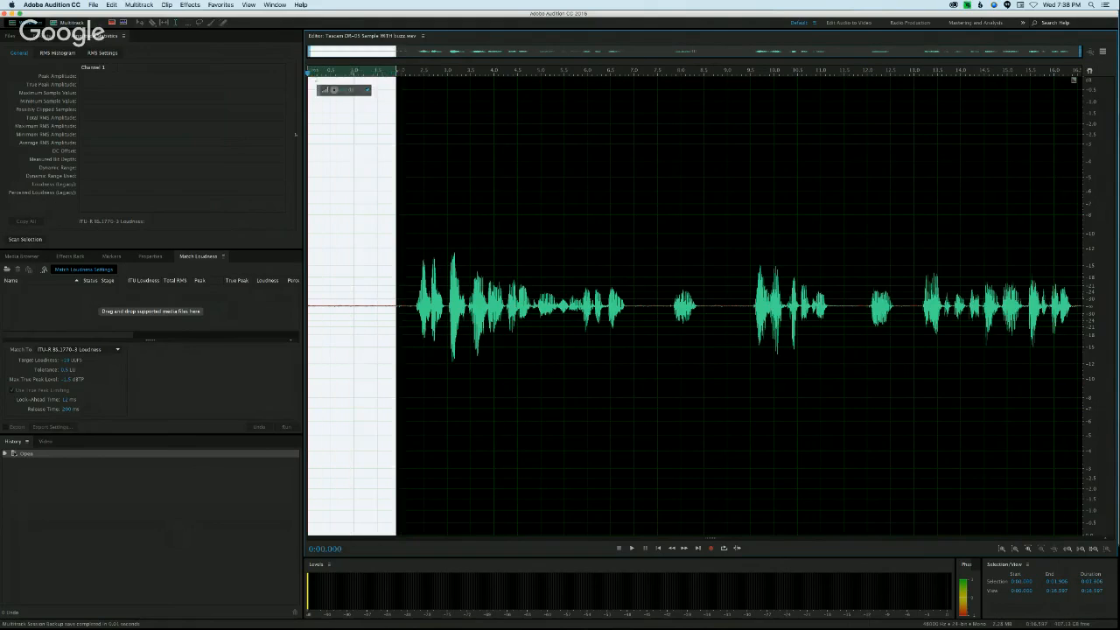
pyautogui.click(402, 145)
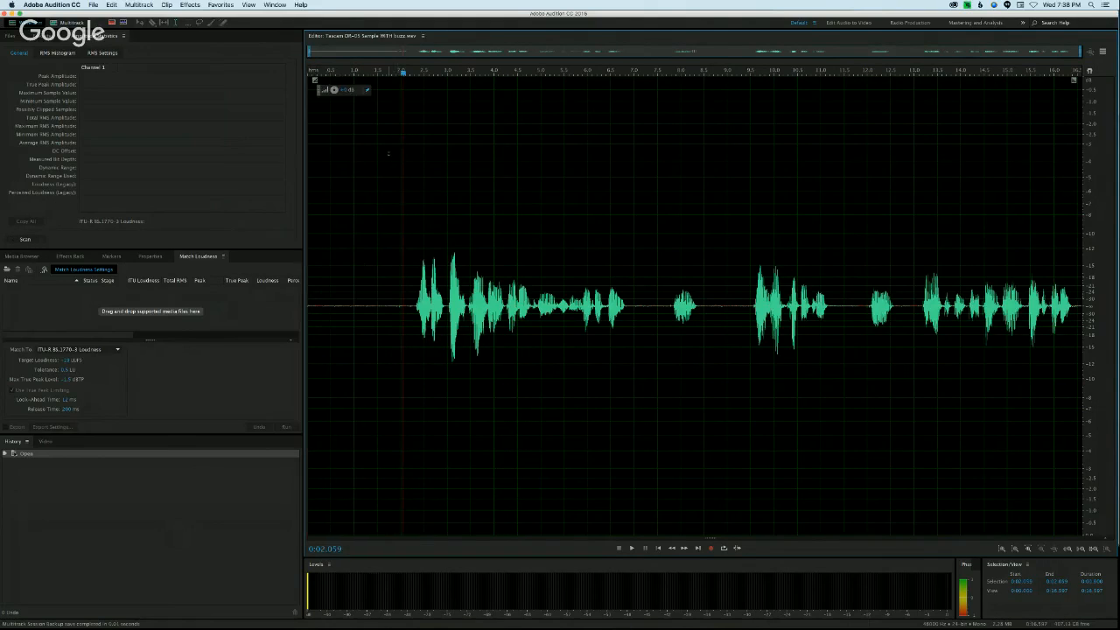
pyautogui.moveTo(388, 154); pyautogui.dragTo(259, 144)
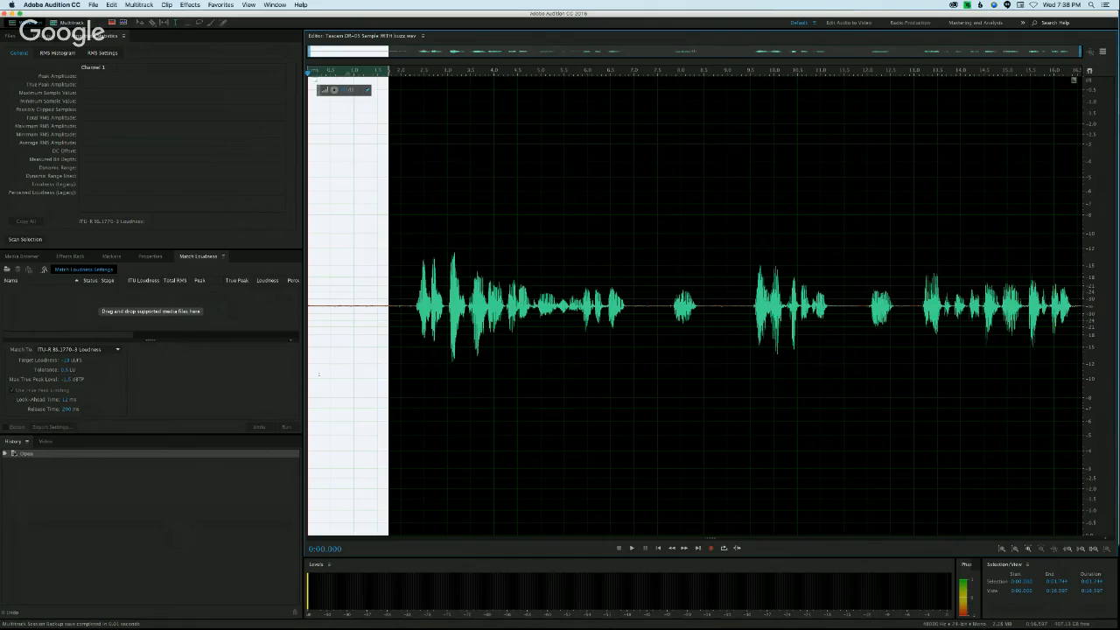
# Step: Switch to Safari, glance at the Gmail inbox and return to the REAPER download page
pyautogui.click(242, 614)
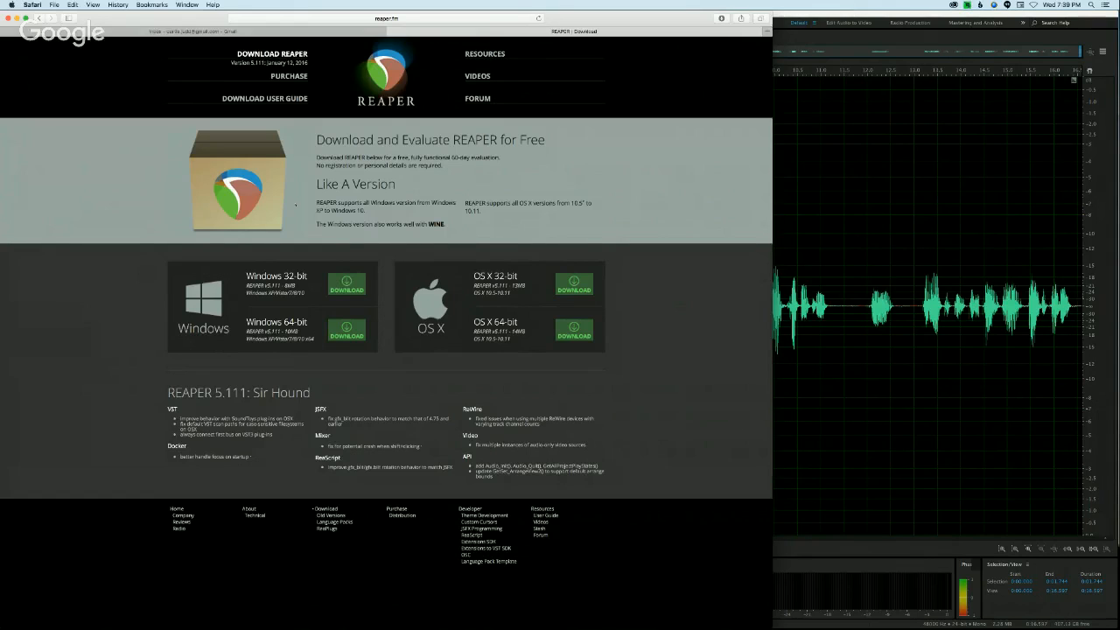
pyautogui.click(231, 31)
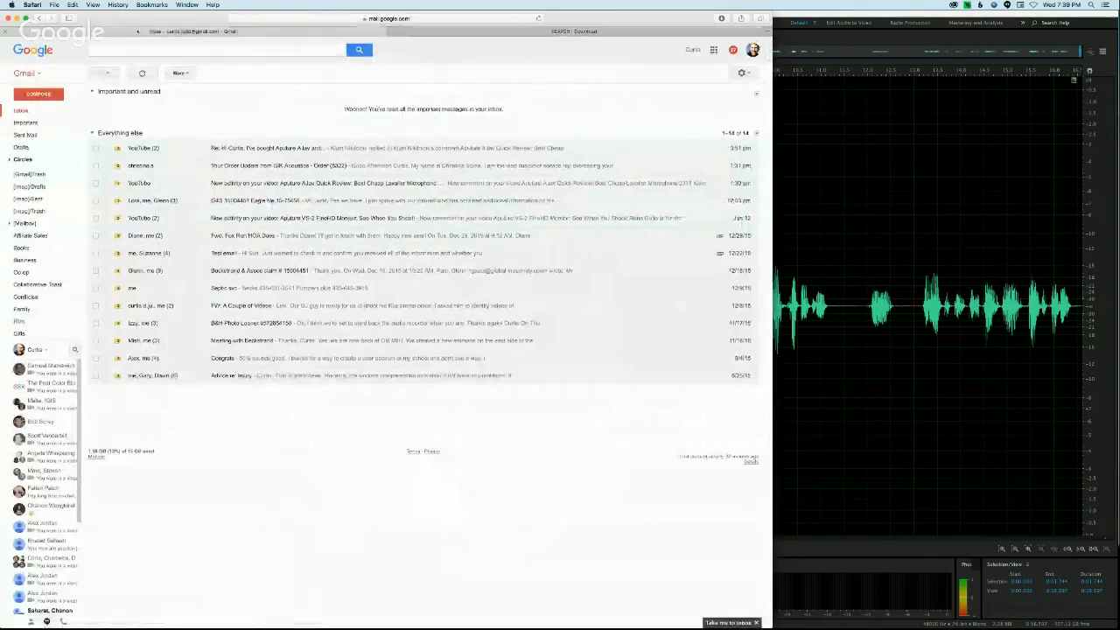
pyautogui.click(406, 31)
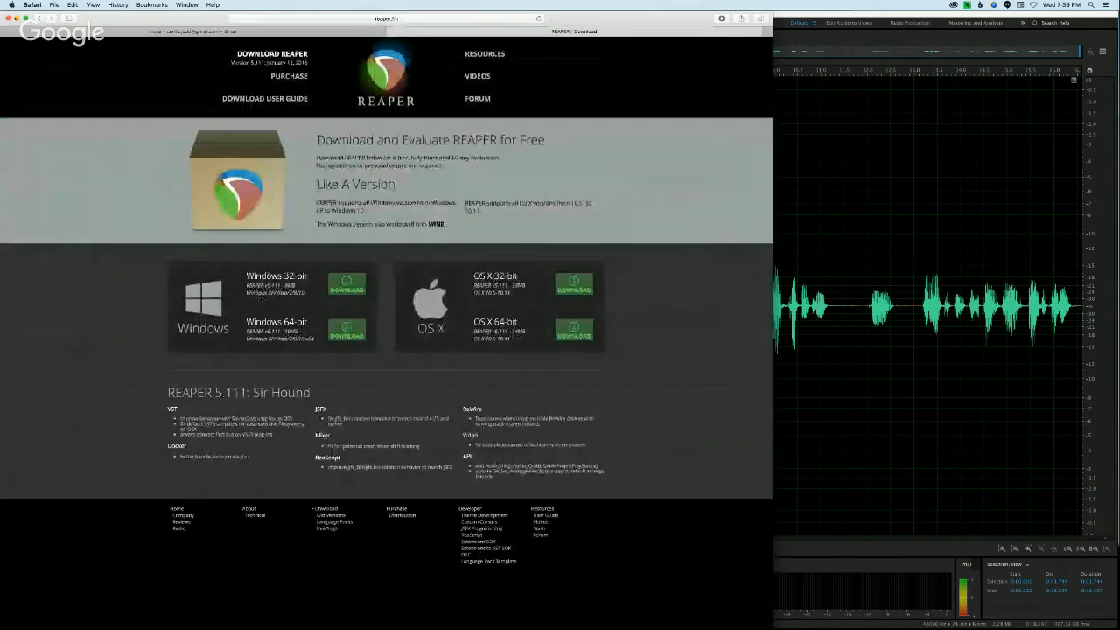
# Step: Switch to Google Chrome and bring up the live Google Hangouts broadcast with its group chat
pyautogui.press('super+Tab')
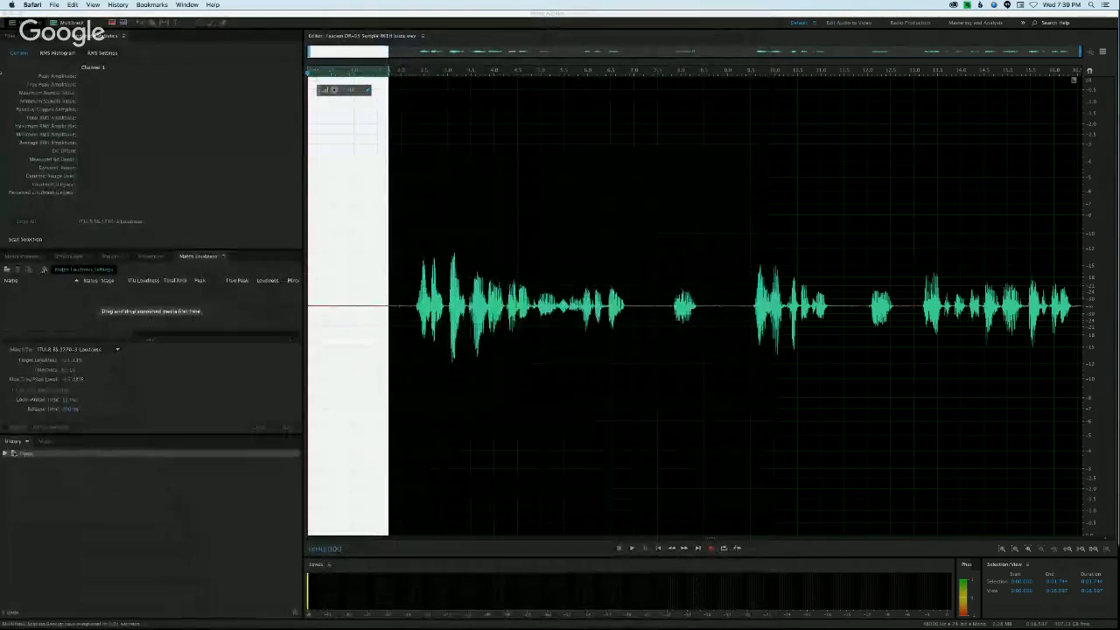
pyautogui.moveTo(537, 616)
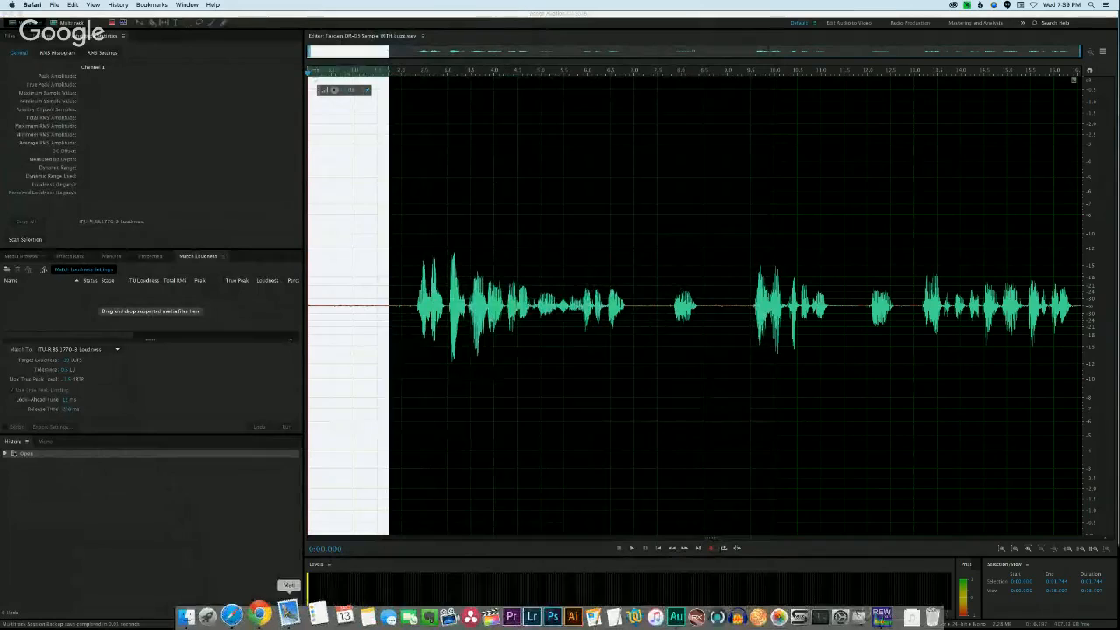
pyautogui.click(274, 613)
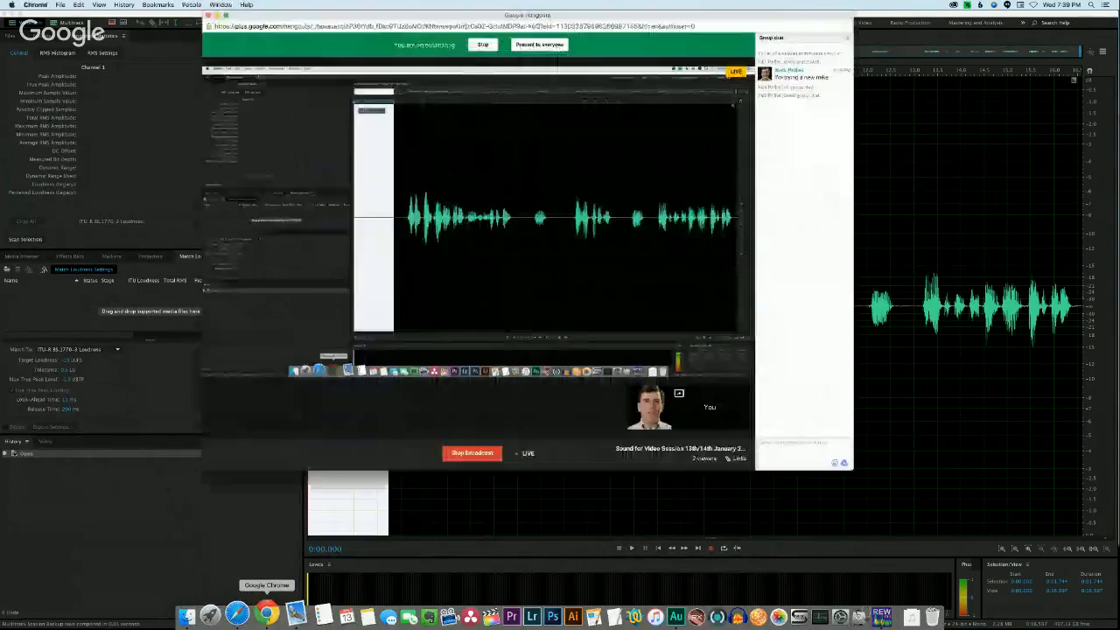
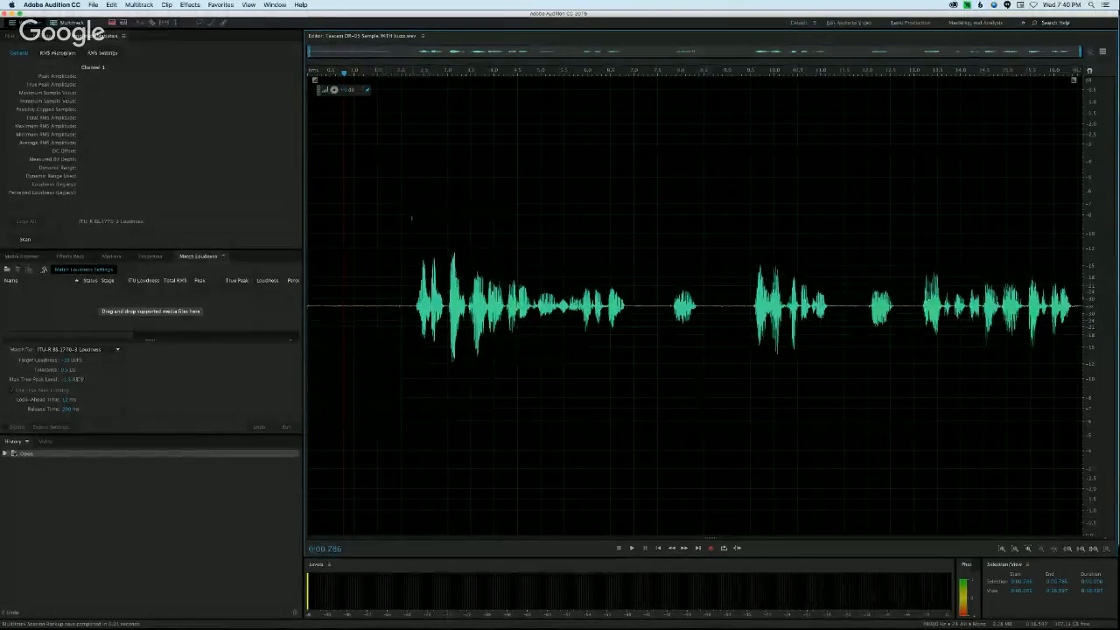
# Step: Select the speech from about 2.24 s to the end of the waveform, then clear the selection
pyautogui.moveTo(411, 214); pyautogui.dragTo(1085, 219)
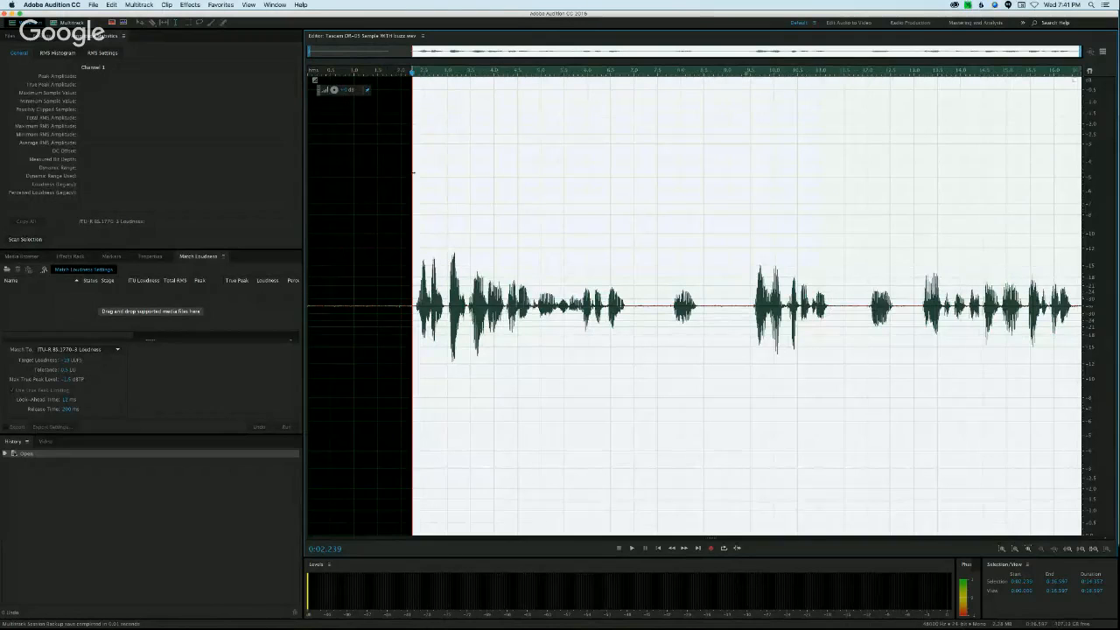
pyautogui.click(402, 223)
pyautogui.moveTo(389, 225); pyautogui.dragTo(310, 232)
pyautogui.click(370, 252)
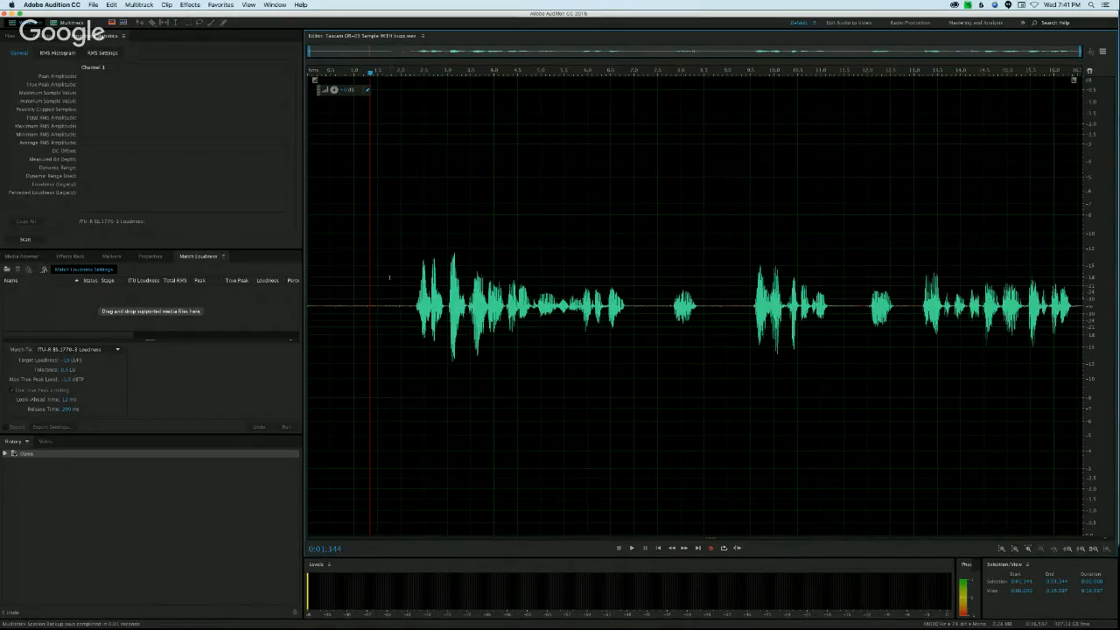
# Step: Select the quiet opening before the speech, from the start to about 1.85 s
pyautogui.moveTo(396, 297); pyautogui.dragTo(312, 290)
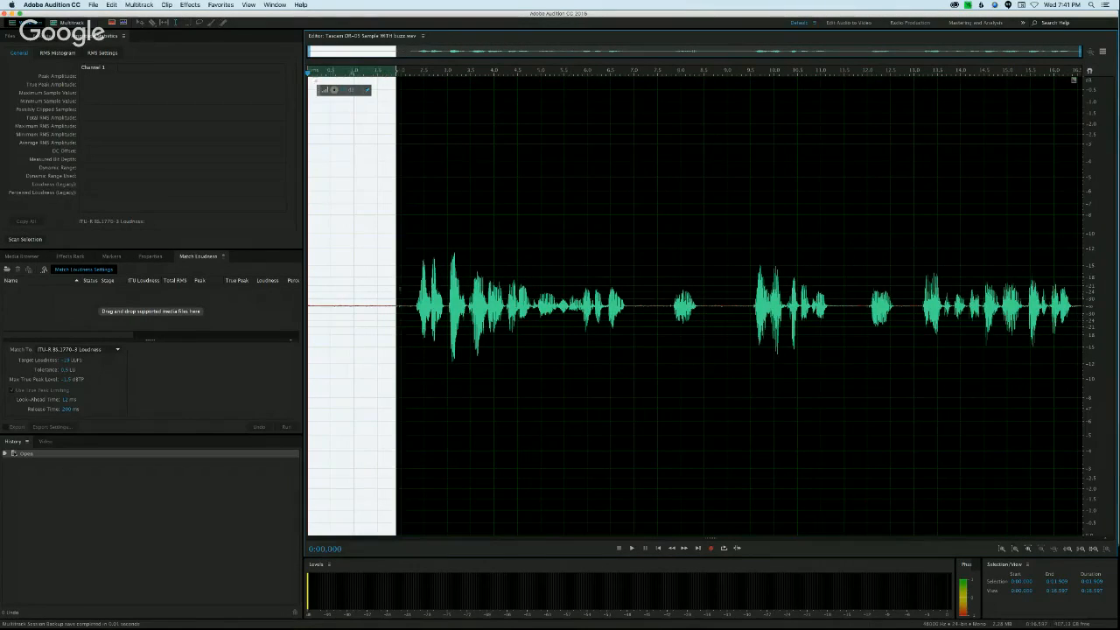
pyautogui.click(399, 288)
pyautogui.moveTo(394, 291); pyautogui.dragTo(370, 292)
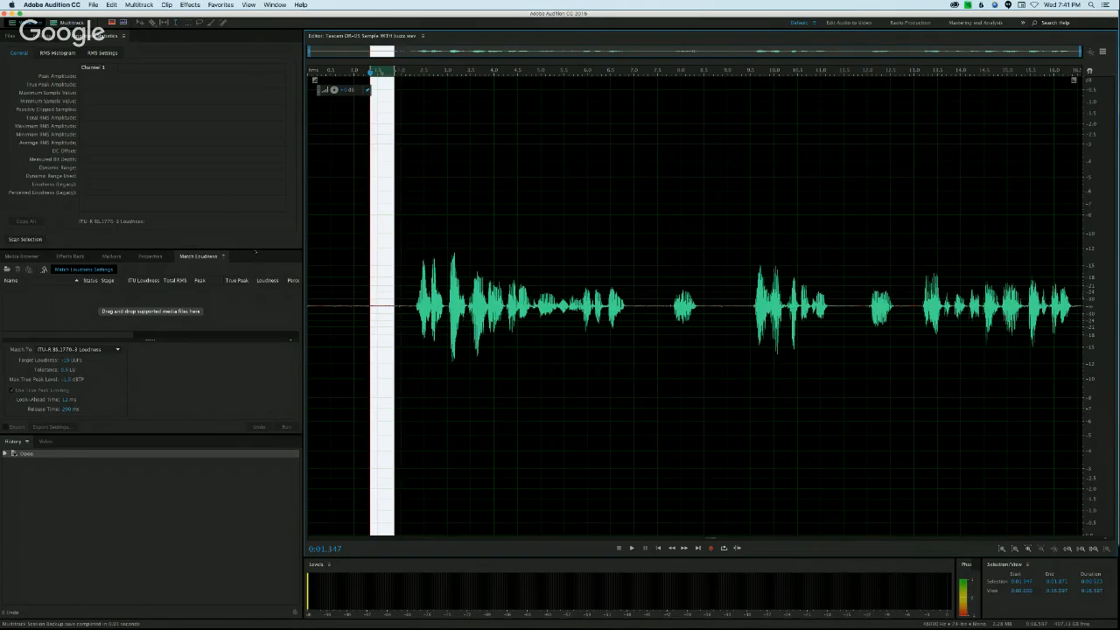
pyautogui.click(333, 277)
pyautogui.moveTo(393, 280); pyautogui.dragTo(307, 280)
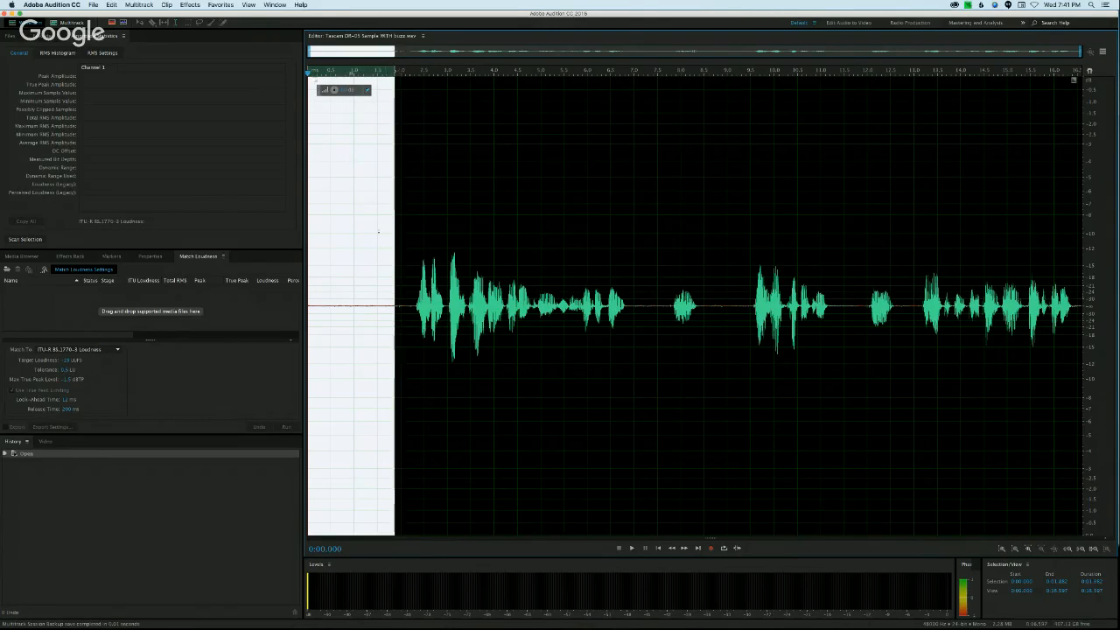
pyautogui.click(391, 270)
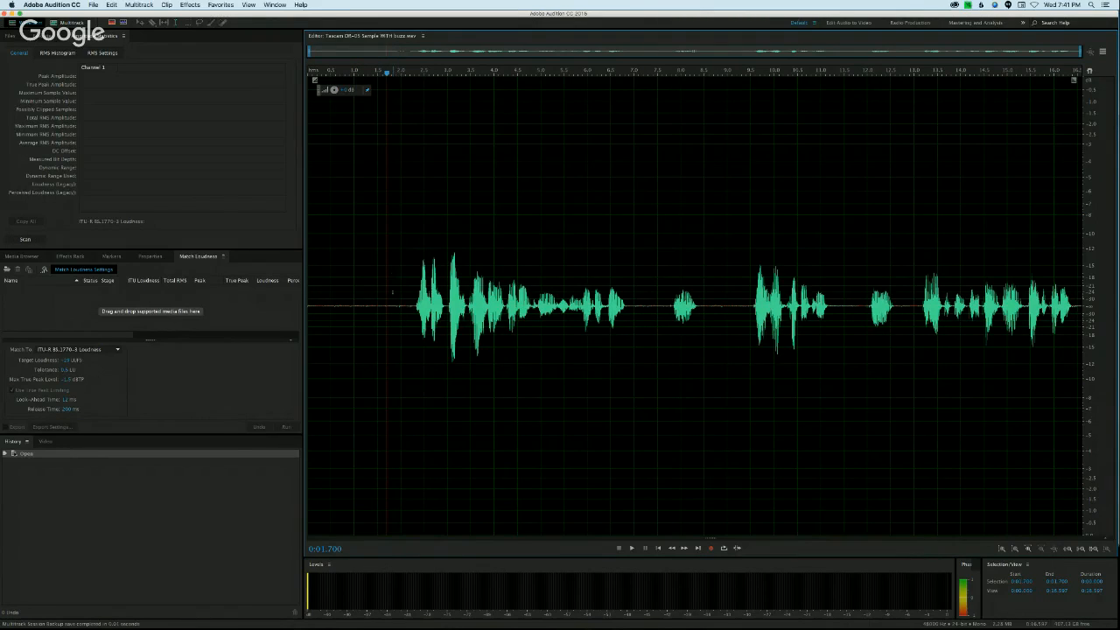
pyautogui.moveTo(391, 294); pyautogui.dragTo(308, 297)
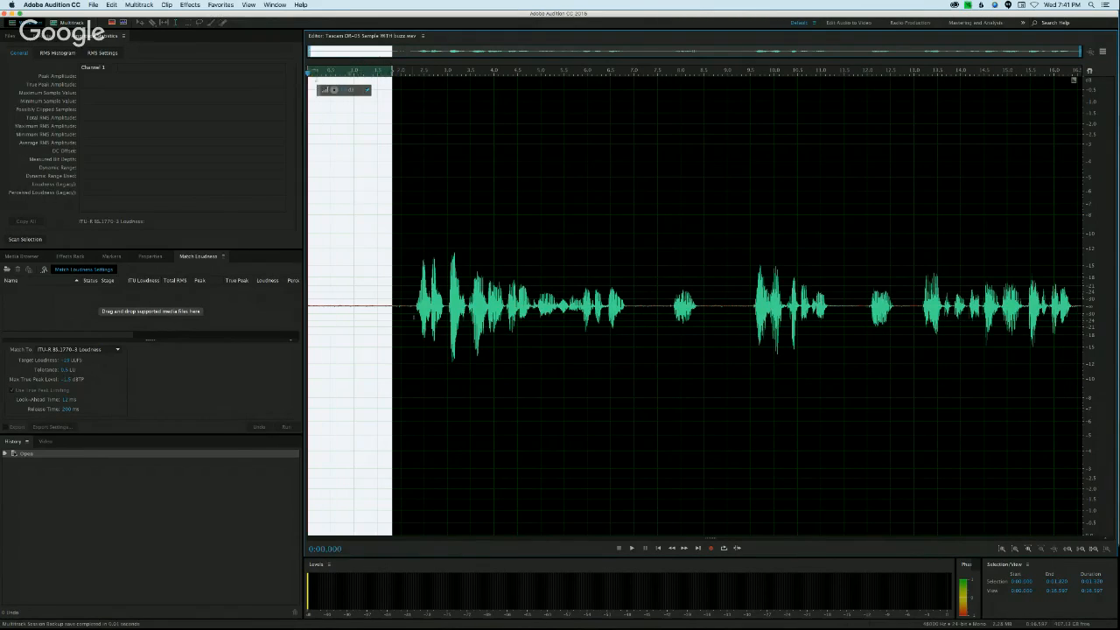
pyautogui.moveTo(404, 305); pyautogui.dragTo(396, 300)
pyautogui.click(392, 296)
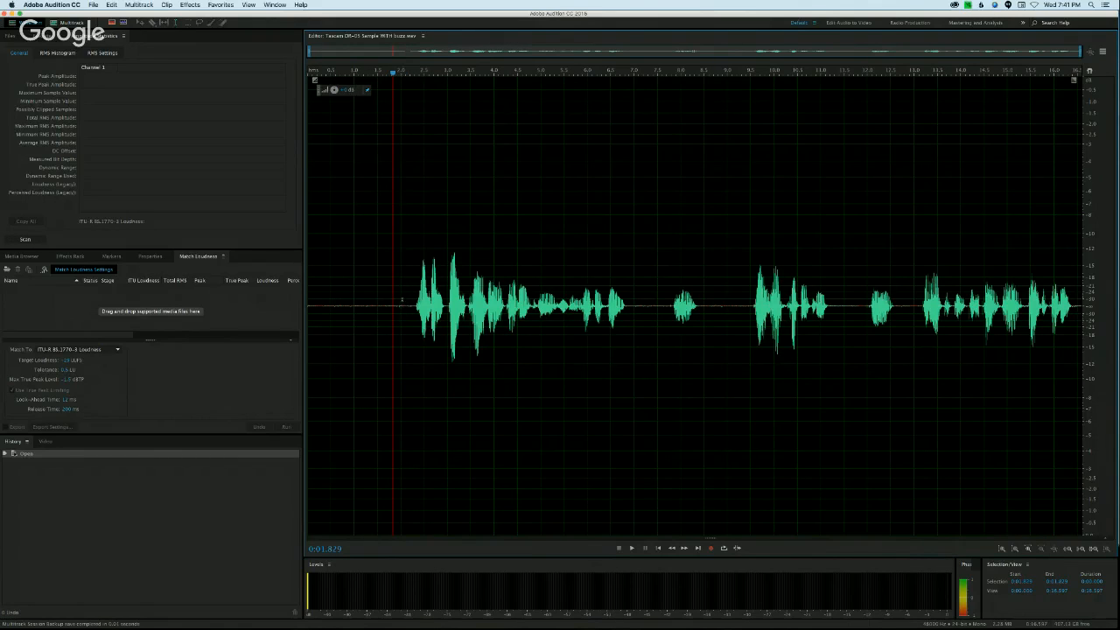
pyautogui.moveTo(393, 294); pyautogui.dragTo(277, 293)
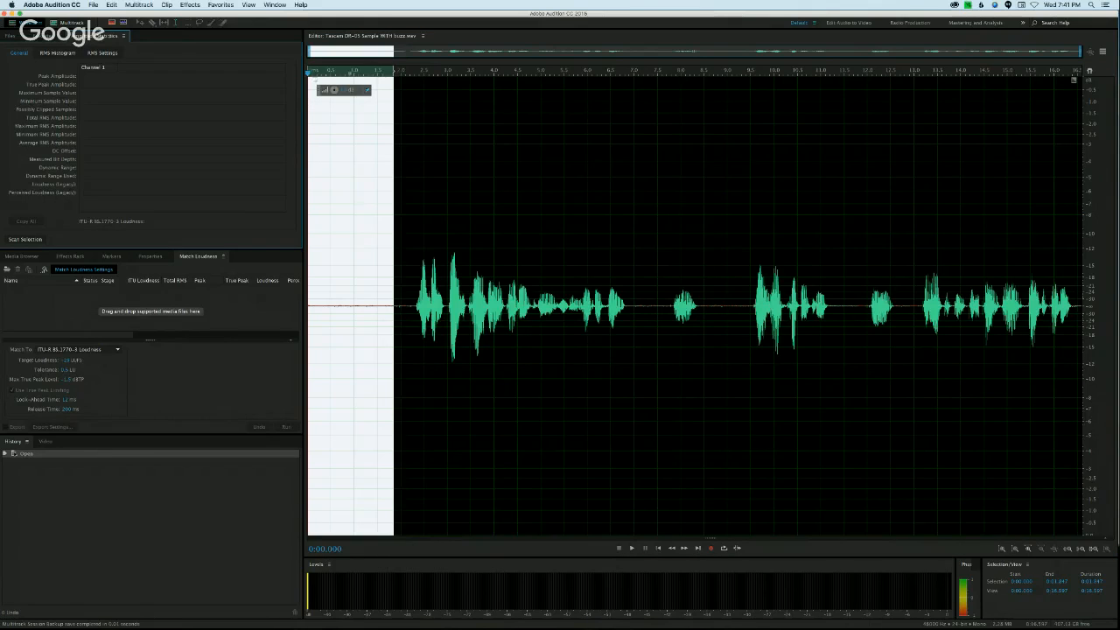
# Step: Bring up the Amplitude Statistics and scan the selected quiet opening
pyautogui.click(124, 36)
pyautogui.click(145, 41)
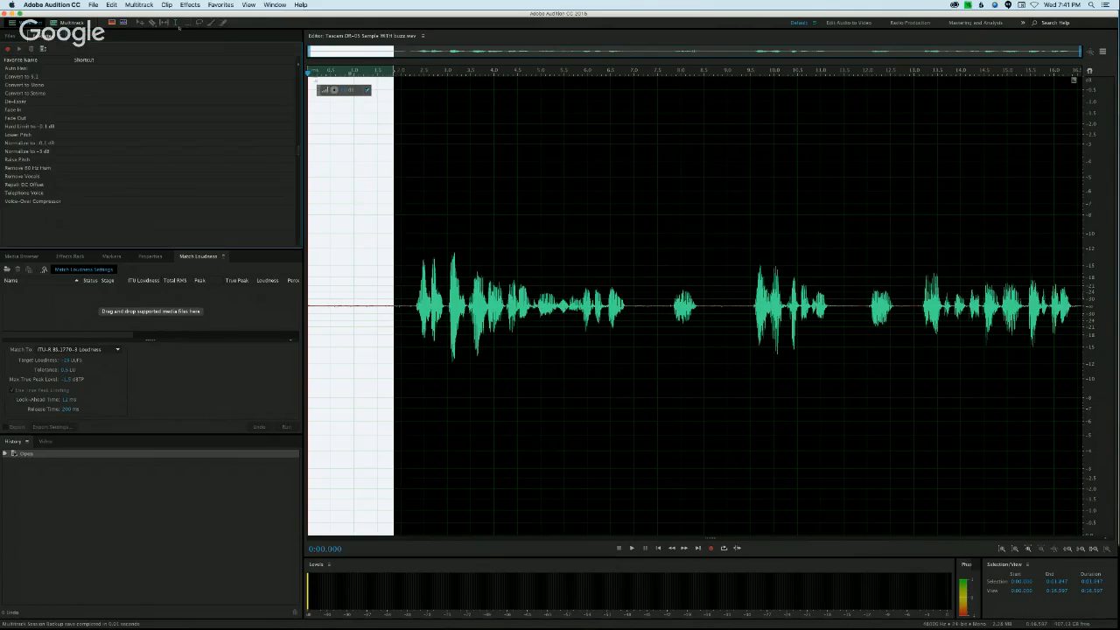
pyautogui.click(275, 5)
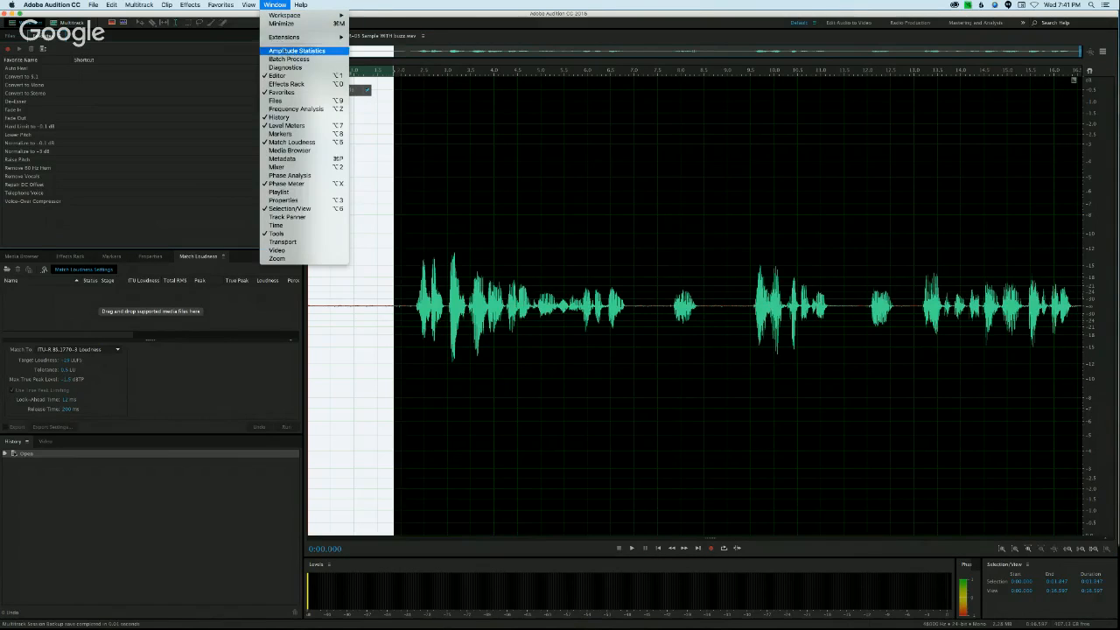
pyautogui.click(297, 51)
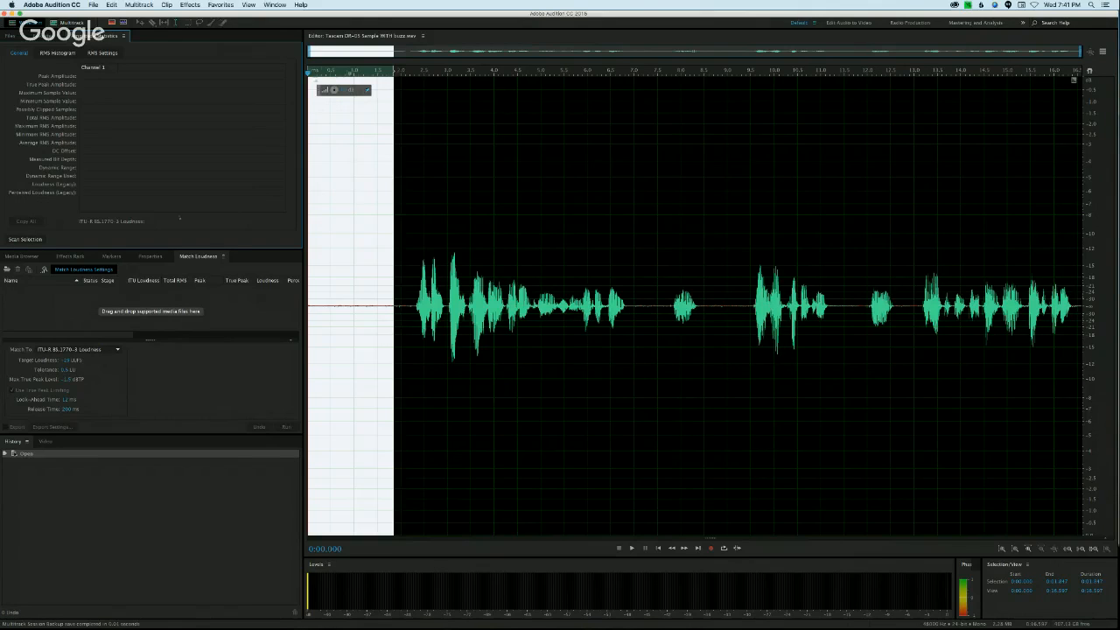
pyautogui.click(24, 238)
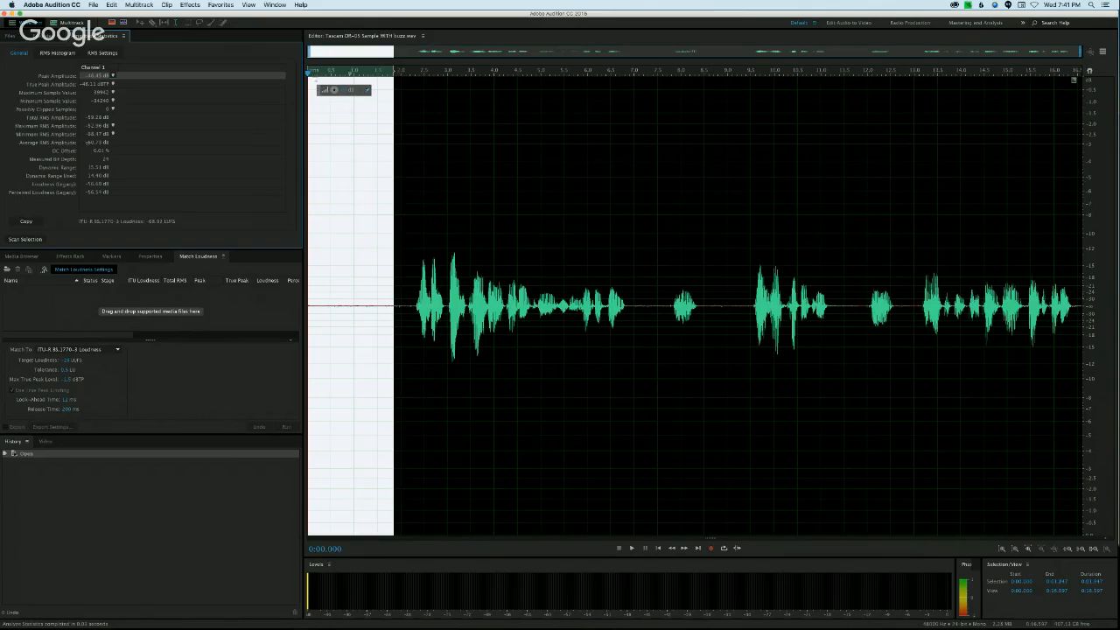
# Step: Highlight the Average RMS Amplitude, view the RMS Histogram and return to the general statistics
pyautogui.click(89, 142)
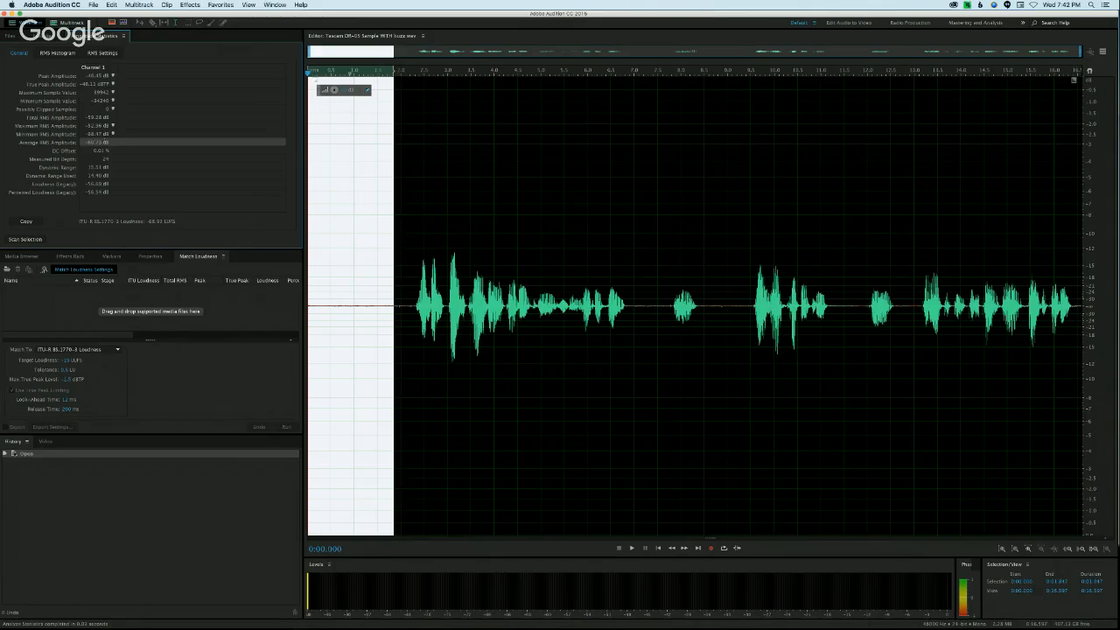
pyautogui.click(57, 53)
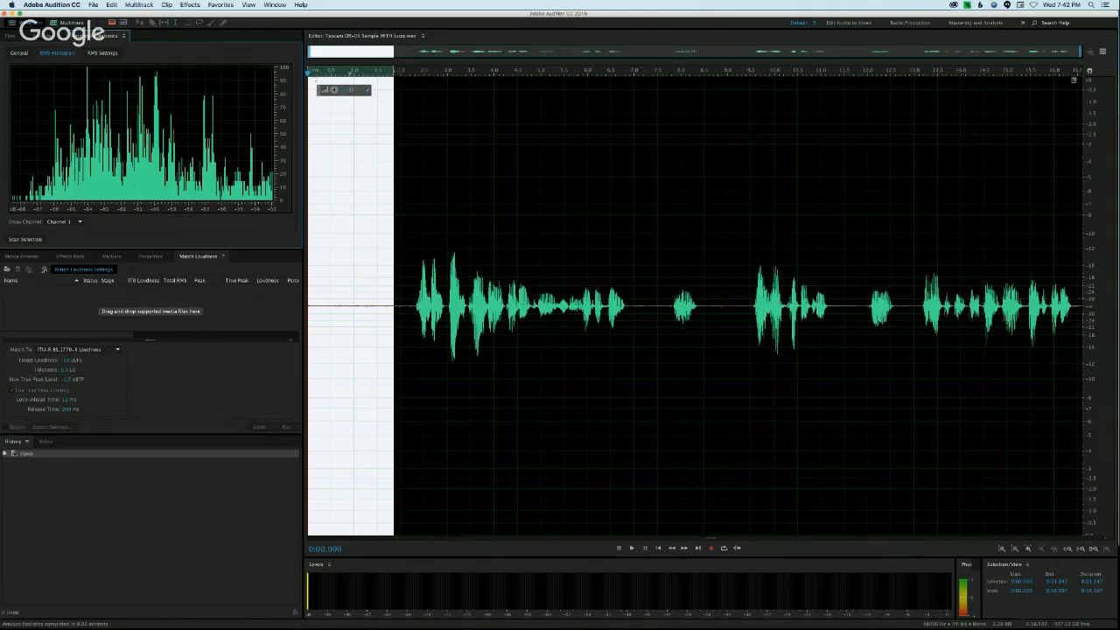
pyautogui.click(19, 53)
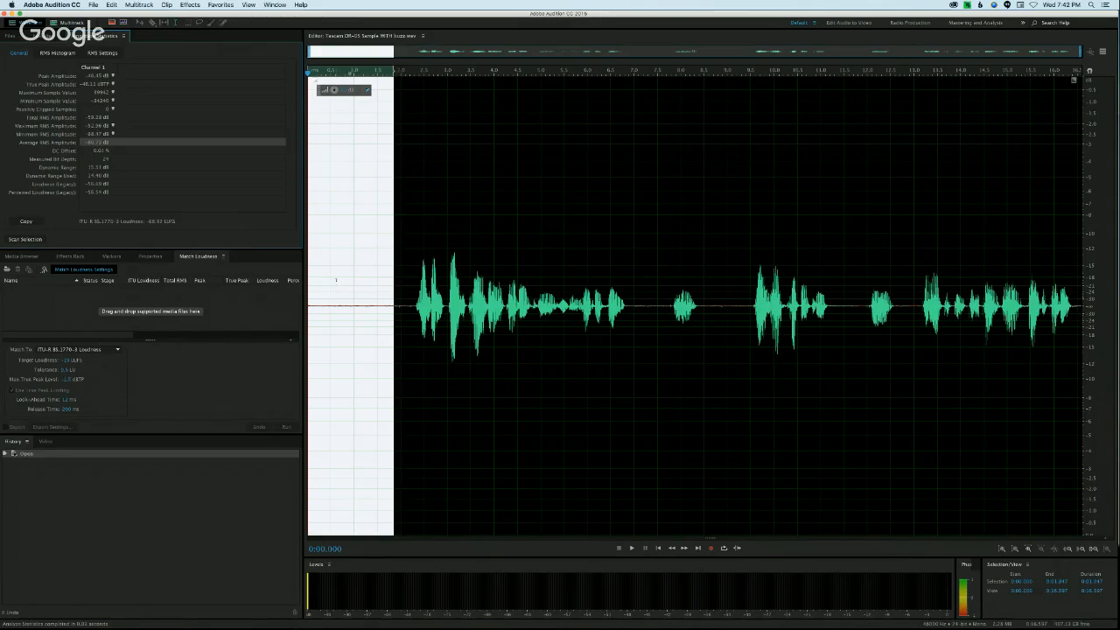
# Step: Select the entire waveform and scan its amplitude statistics
pyautogui.click(402, 272)
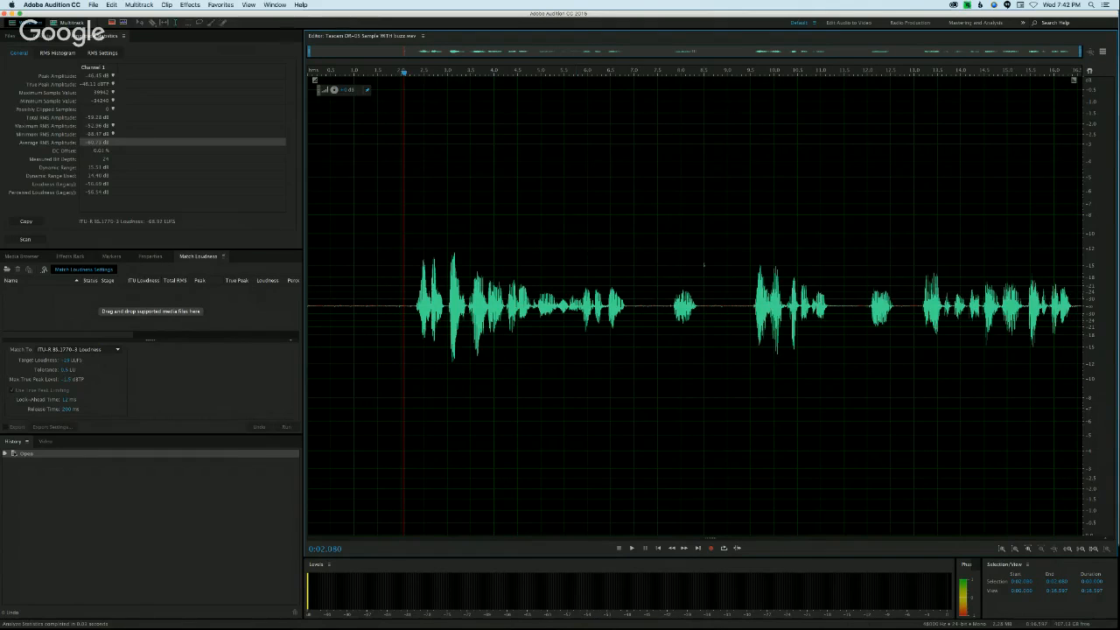
pyautogui.moveTo(396, 289); pyautogui.dragTo(307, 289)
pyautogui.click(481, 253)
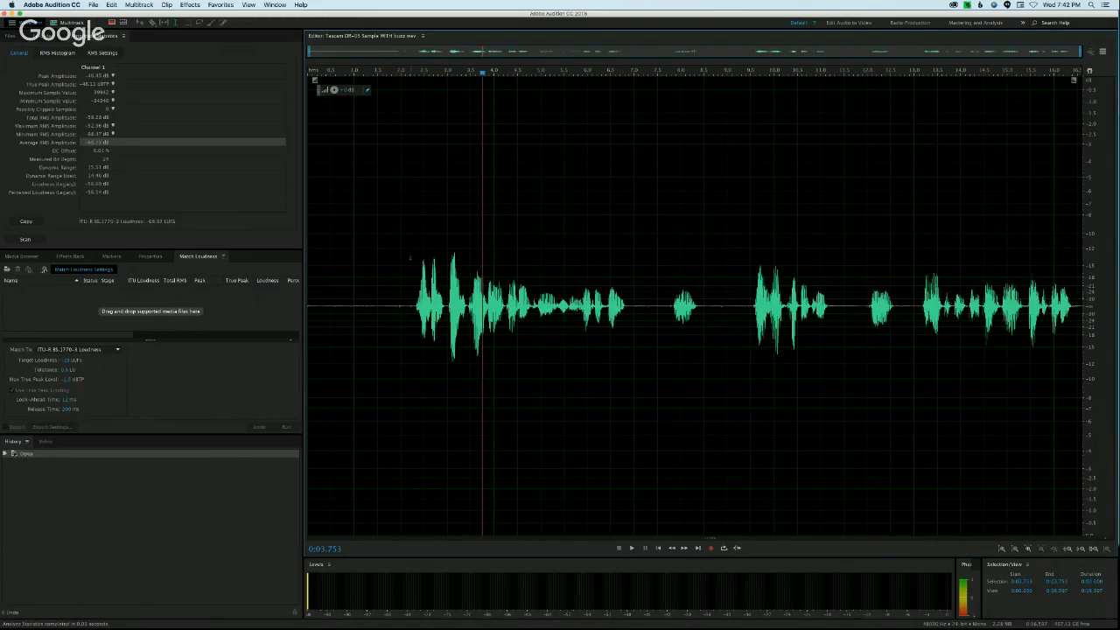
pyautogui.press('super+a')
pyautogui.click(24, 239)
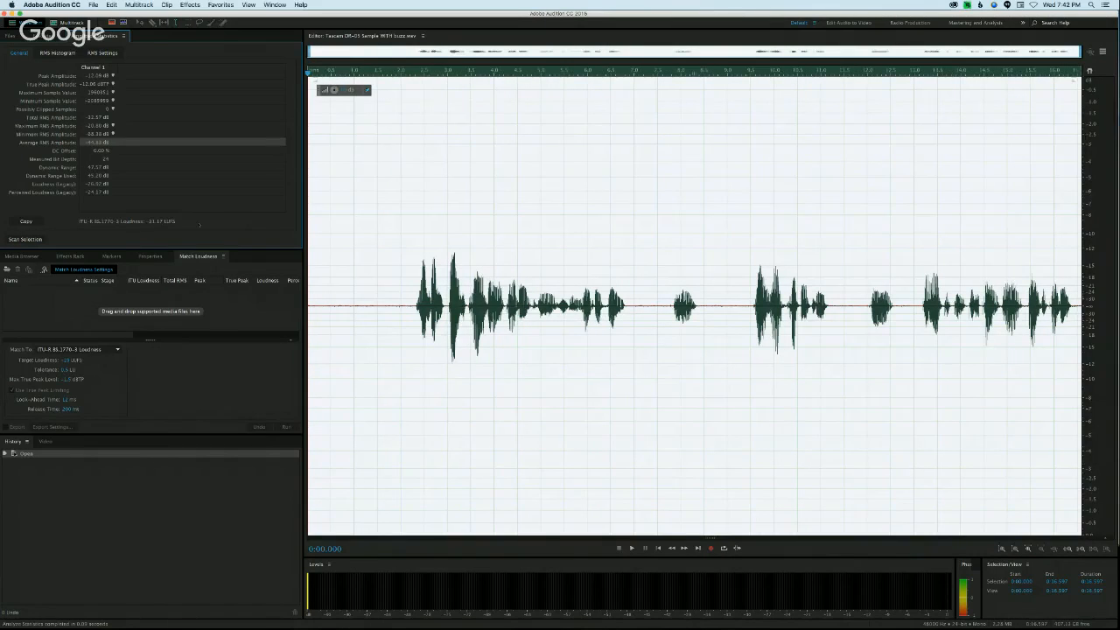
# Step: Reselect the quiet opening up to about 1.84 s, then clear the selection and glance at the available effects
pyautogui.click(414, 249)
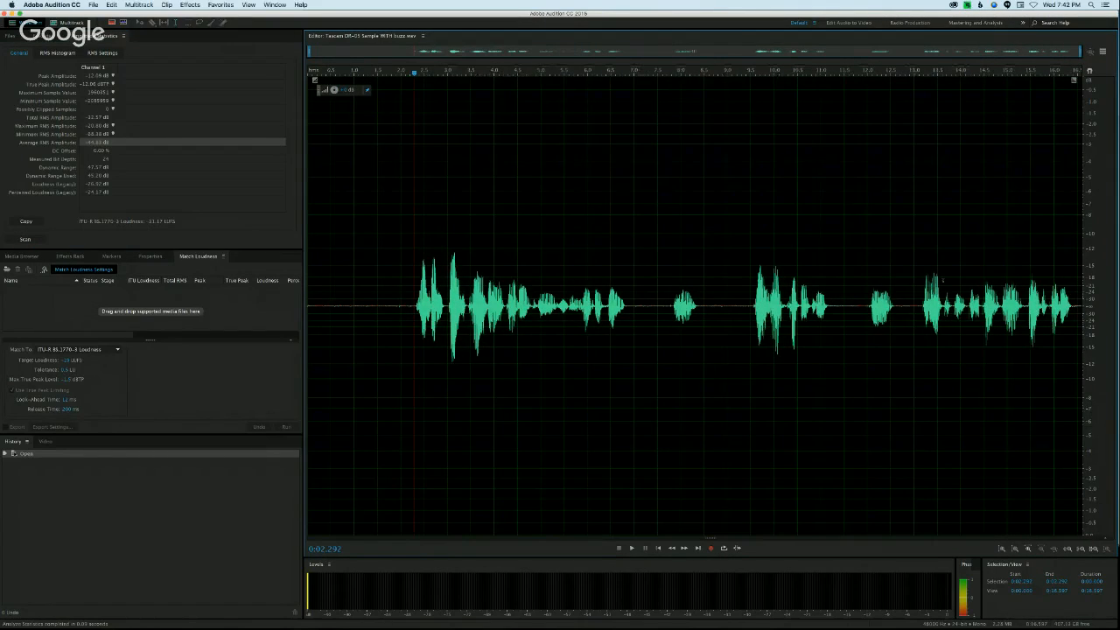
pyautogui.moveTo(395, 271); pyautogui.dragTo(308, 271)
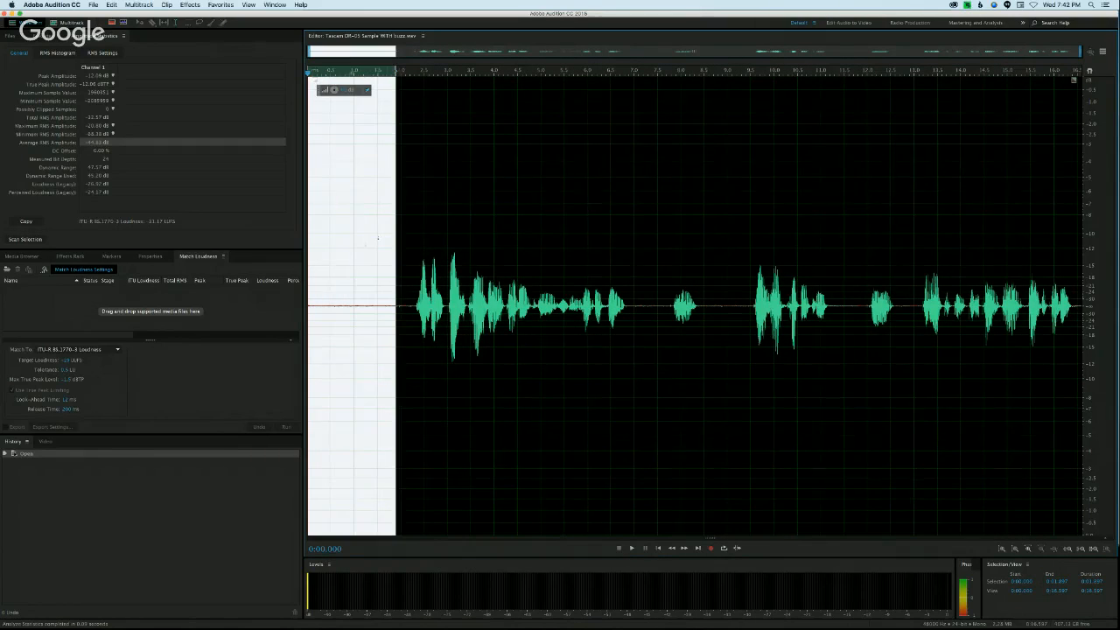
pyautogui.moveTo(395, 231); pyautogui.dragTo(393, 232)
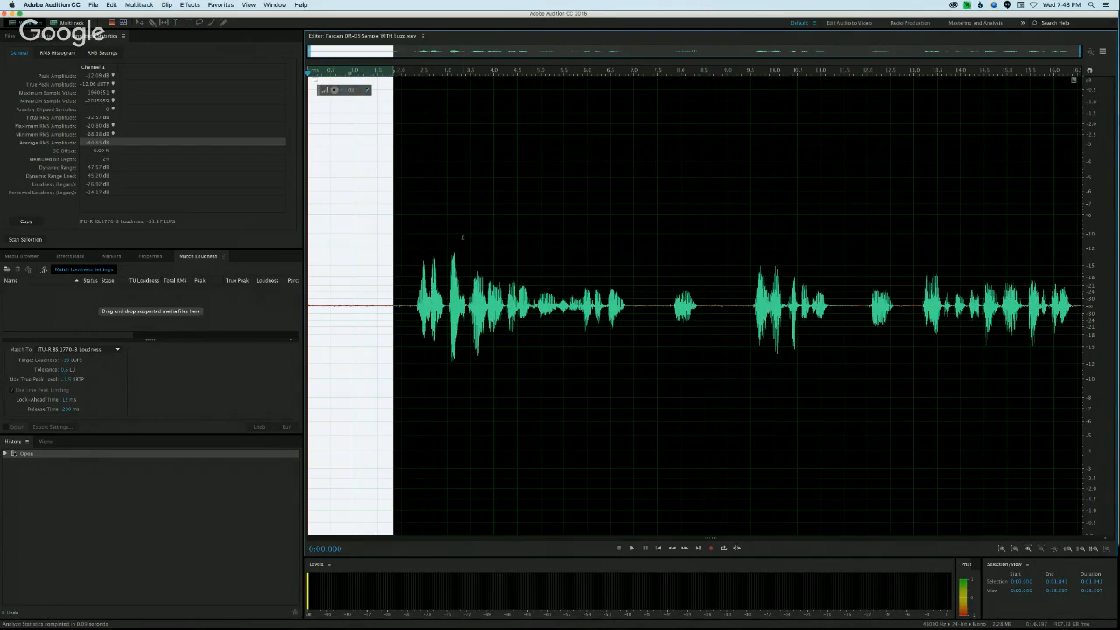
pyautogui.click(435, 194)
pyautogui.click(343, 162)
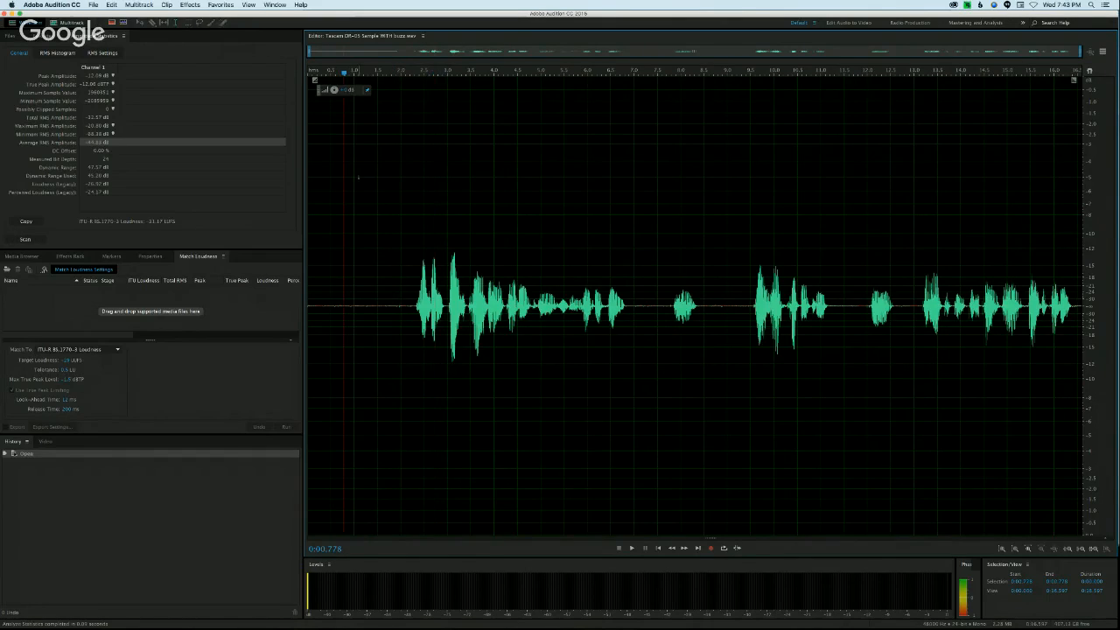
pyautogui.click(190, 5)
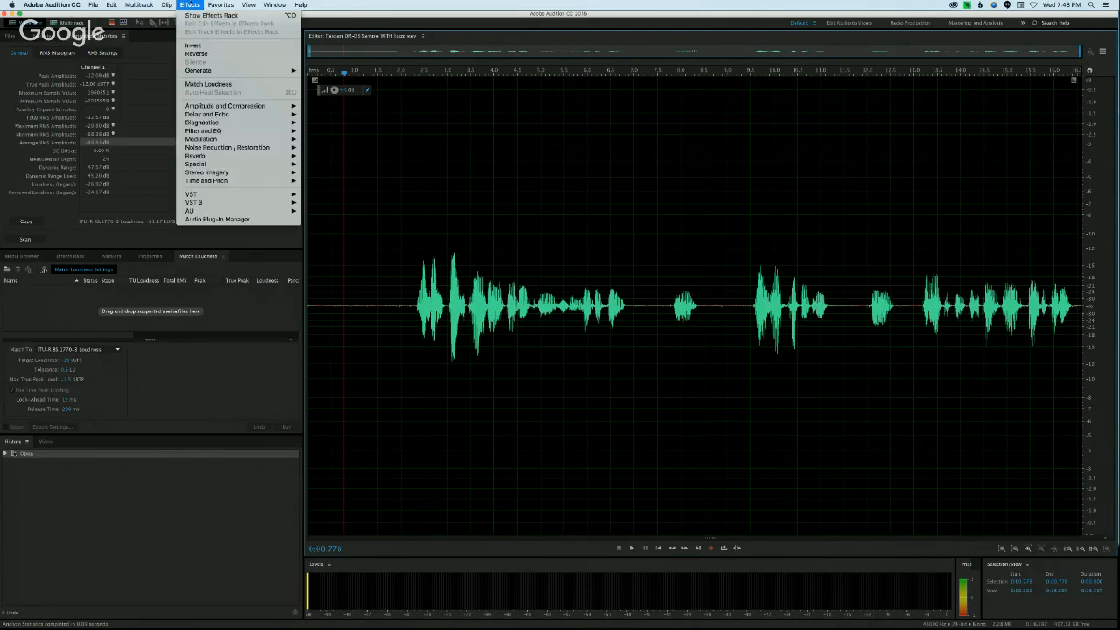
pyautogui.click(192, 5)
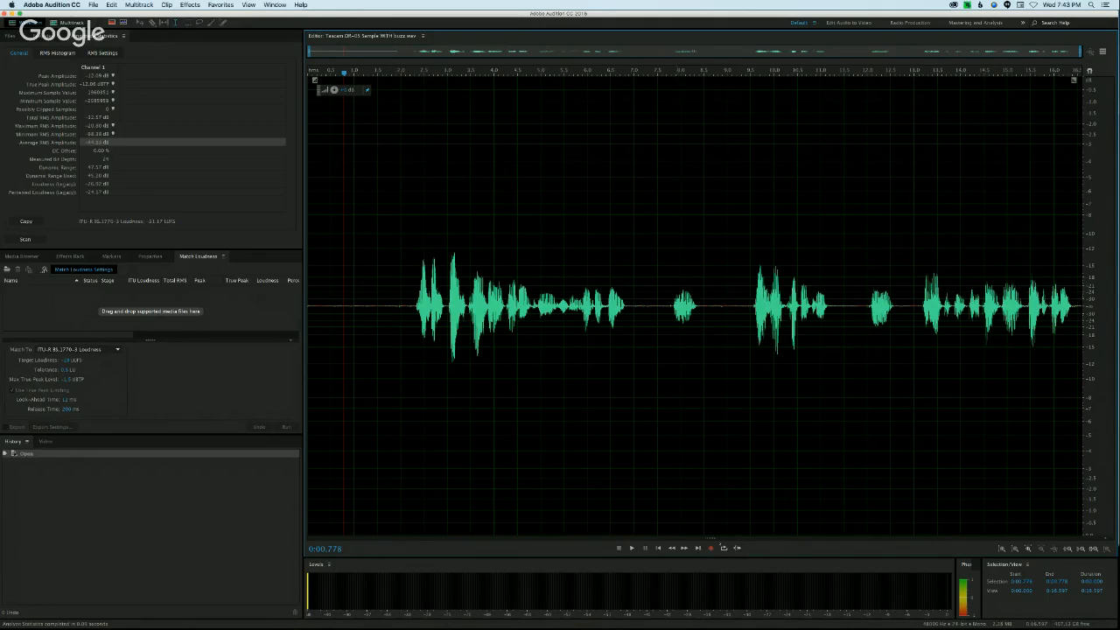
# Step: Reveal the spectral frequency display and enlarge it to fill the editor
pyautogui.moveTo(712, 538); pyautogui.dragTo(719, 218)
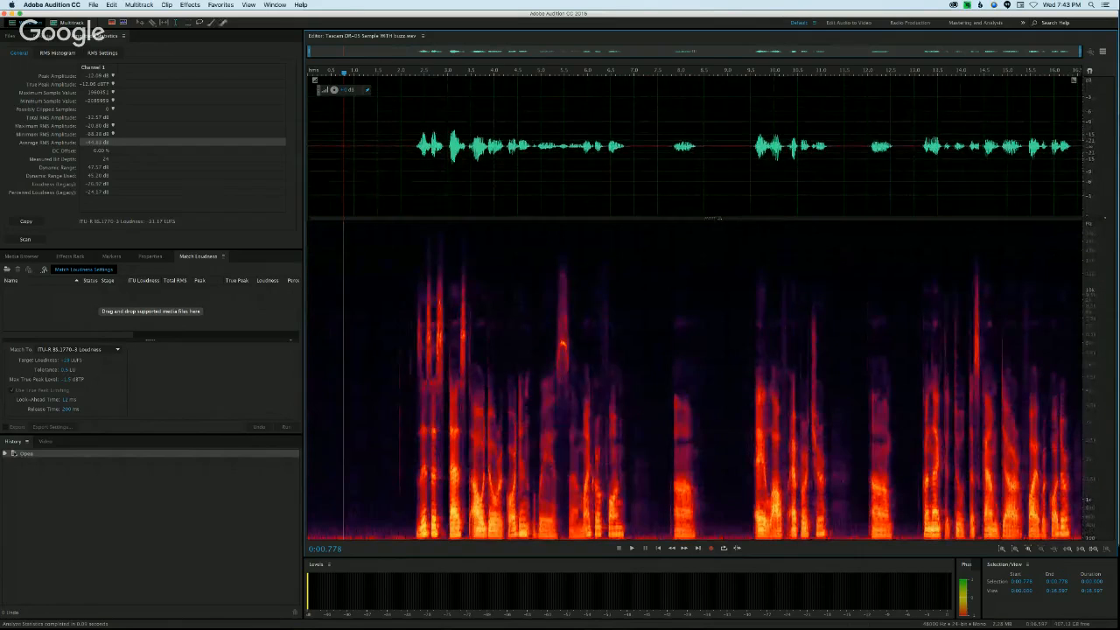
pyautogui.moveTo(710, 219); pyautogui.dragTo(712, 80)
pyautogui.click(781, 122)
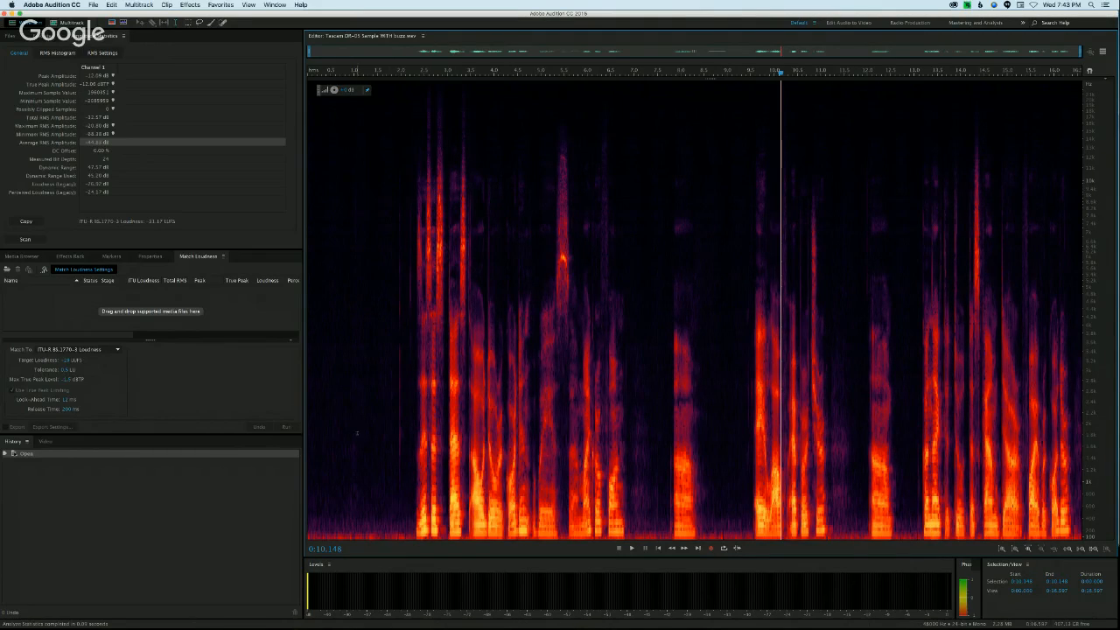
# Step: Mark the short sound from about 7.78 to 8.45 s in the spectrogram, deselect it, and restore the waveform above the spectral display
pyautogui.moveTo(414, 385); pyautogui.dragTo(701, 371)
pyautogui.click(637, 385)
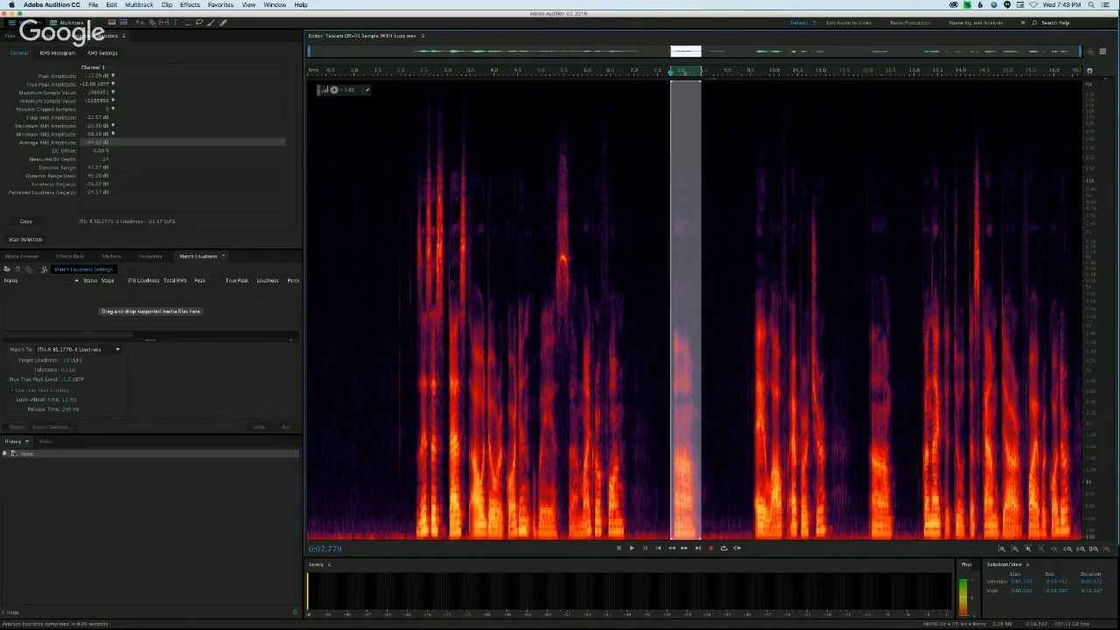
pyautogui.click(651, 406)
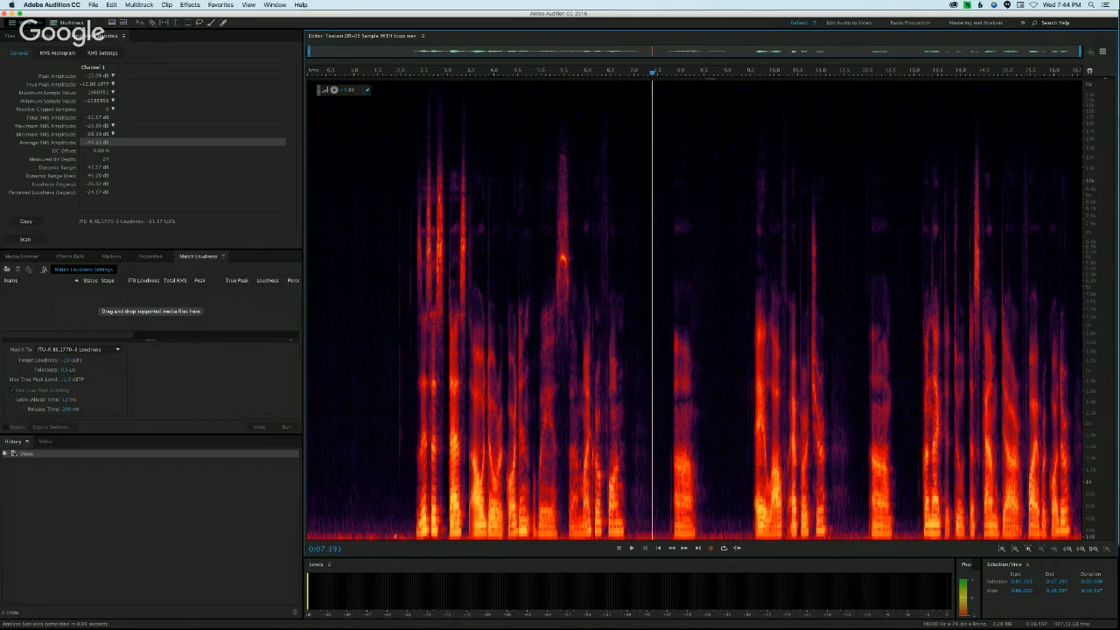
pyautogui.moveTo(401, 385)
pyautogui.mouseDown()
pyautogui.moveTo(315, 384)
pyautogui.moveTo(395, 385)
pyautogui.mouseUp()
pyautogui.click(368, 385)
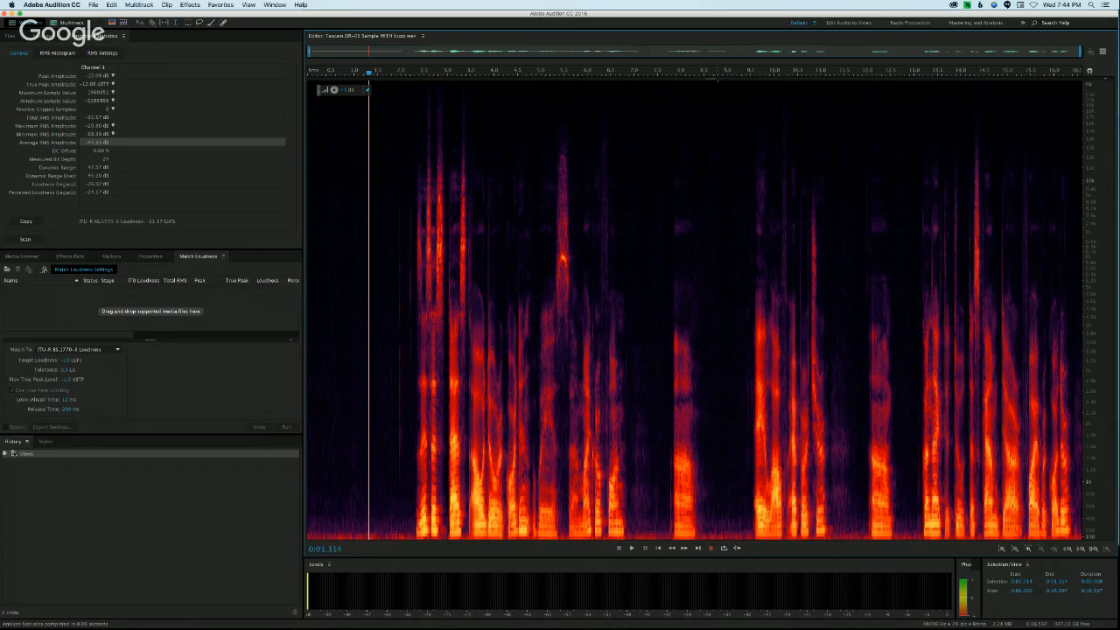
pyautogui.moveTo(714, 94); pyautogui.dragTo(713, 218)
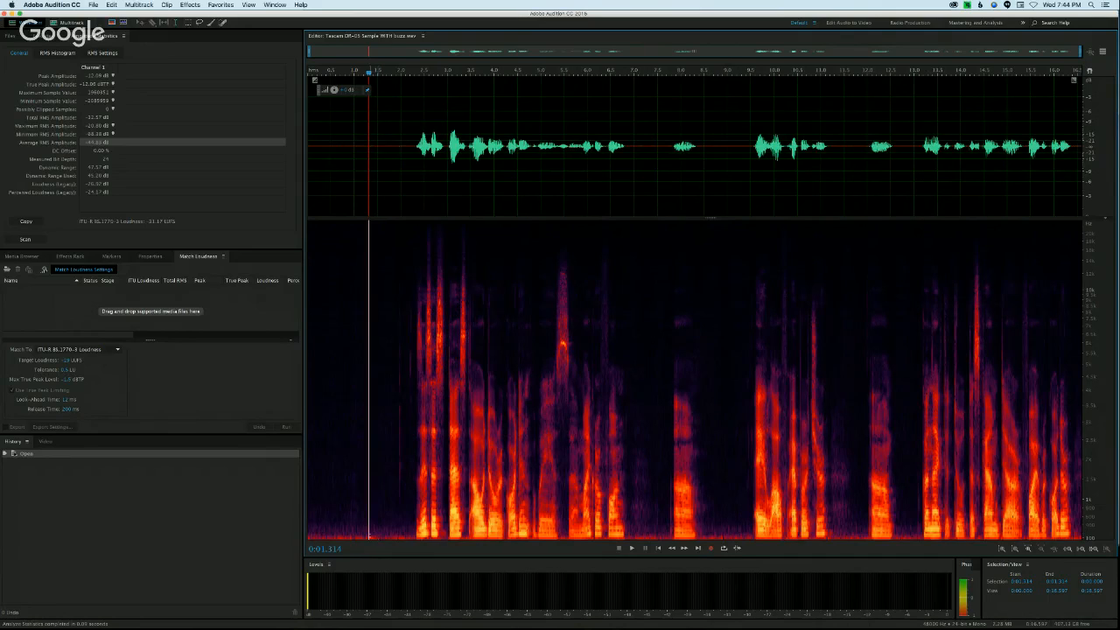
# Step: Open the Parametric Equalizer effect and move its window slightly aside
pyautogui.click(189, 6)
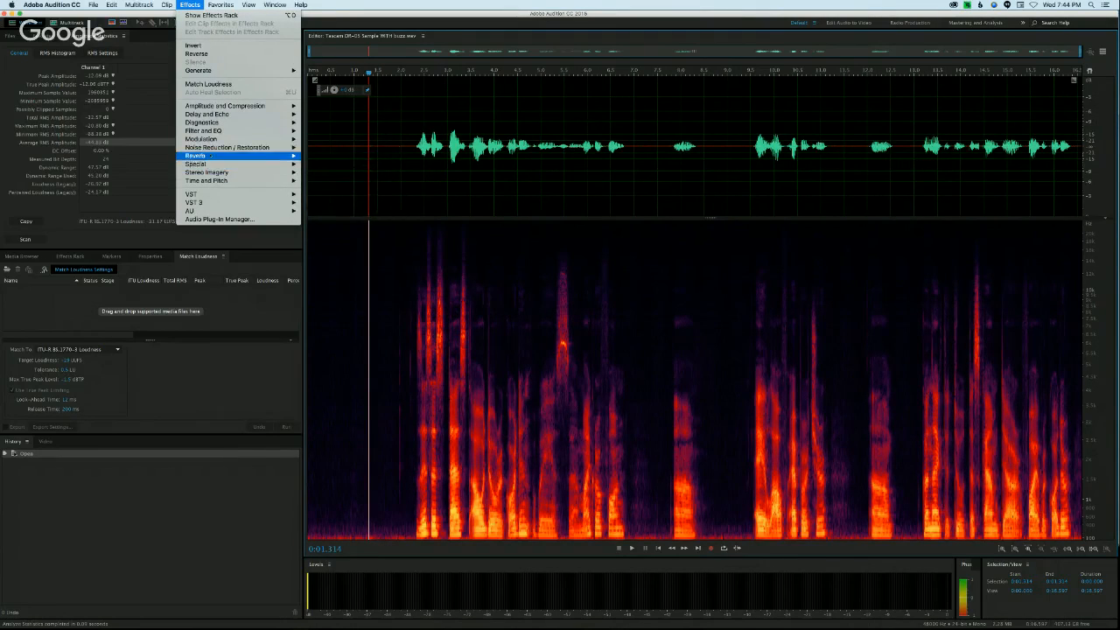
pyautogui.moveTo(219, 130)
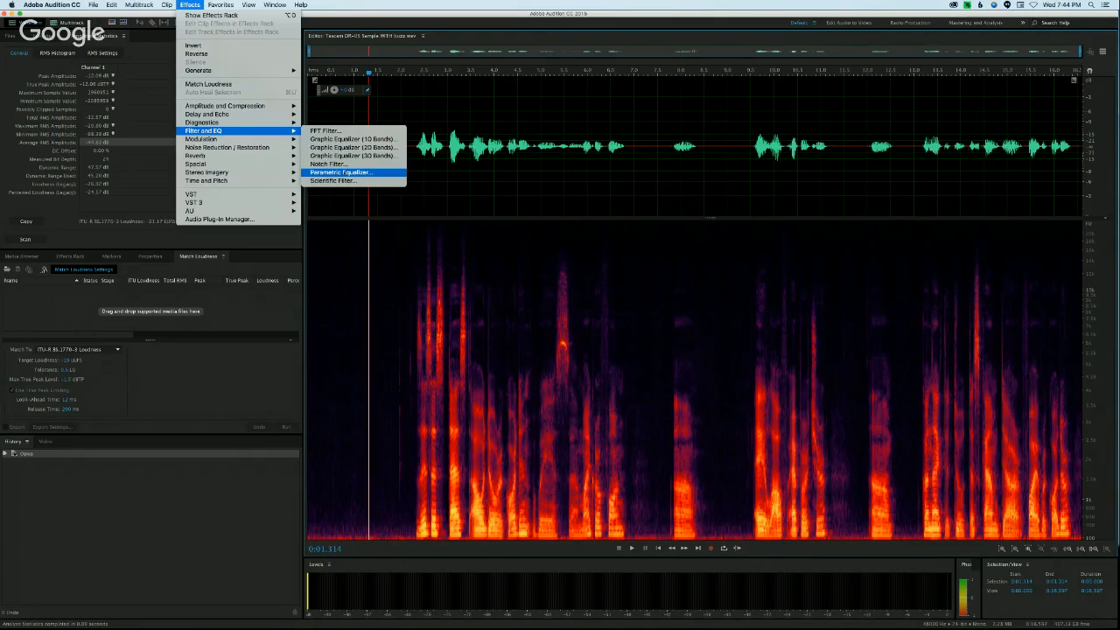
pyautogui.click(349, 173)
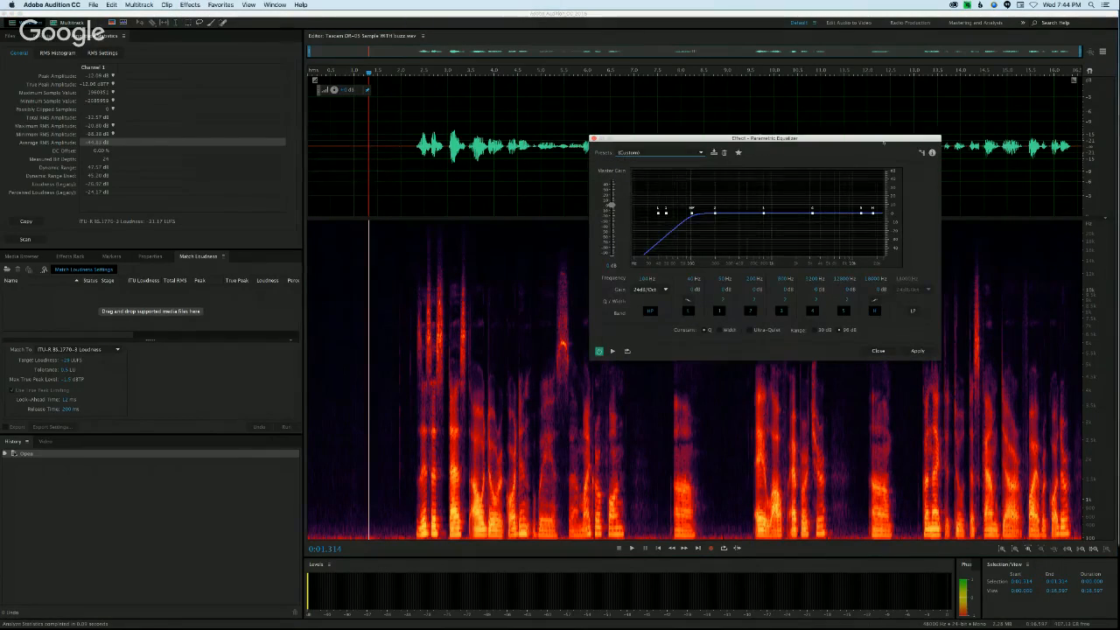
pyautogui.moveTo(845, 140); pyautogui.dragTo(878, 144)
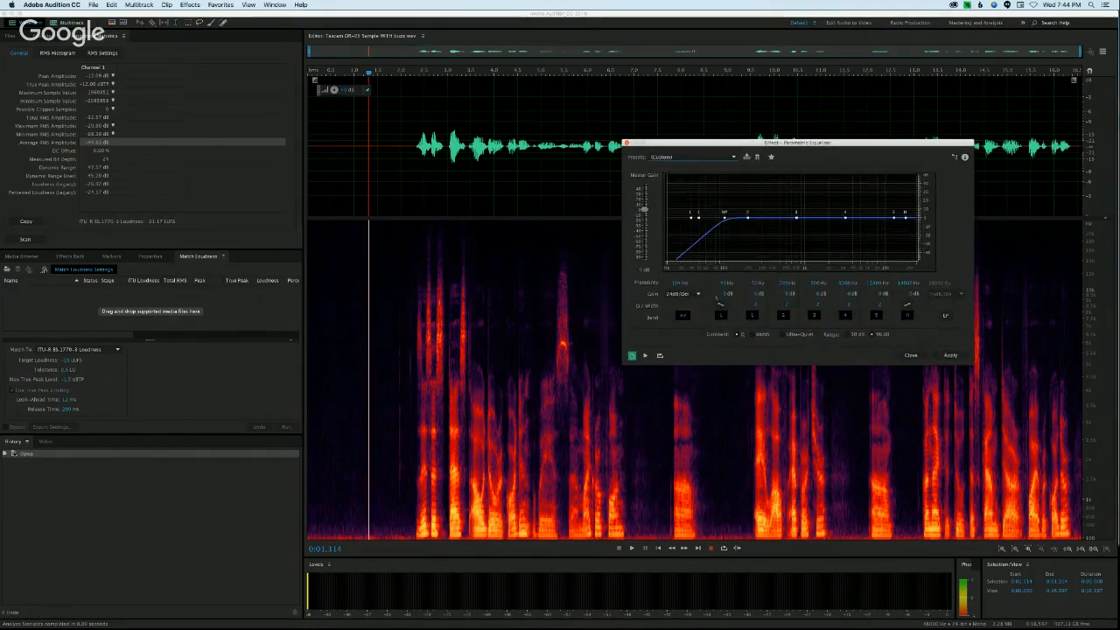
# Step: Toggle the equalizer's high-pass filter off and on for comparison, and set its cutoff frequency to 50 Hz
pyautogui.click(682, 315)
pyautogui.click(683, 315)
pyautogui.click(683, 316)
pyautogui.click(683, 316)
pyautogui.click(677, 283)
pyautogui.write('50')
pyautogui.press('Return')
pyautogui.moveTo(677, 284)
pyautogui.mouseDown()
pyautogui.moveTo(705, 283)
pyautogui.moveTo(675, 283)
pyautogui.mouseUp()
# Step: Try high-pass slopes of 6 and 18 dB/Oct, and set the slope to 48 dB/Oct
pyautogui.click(682, 294)
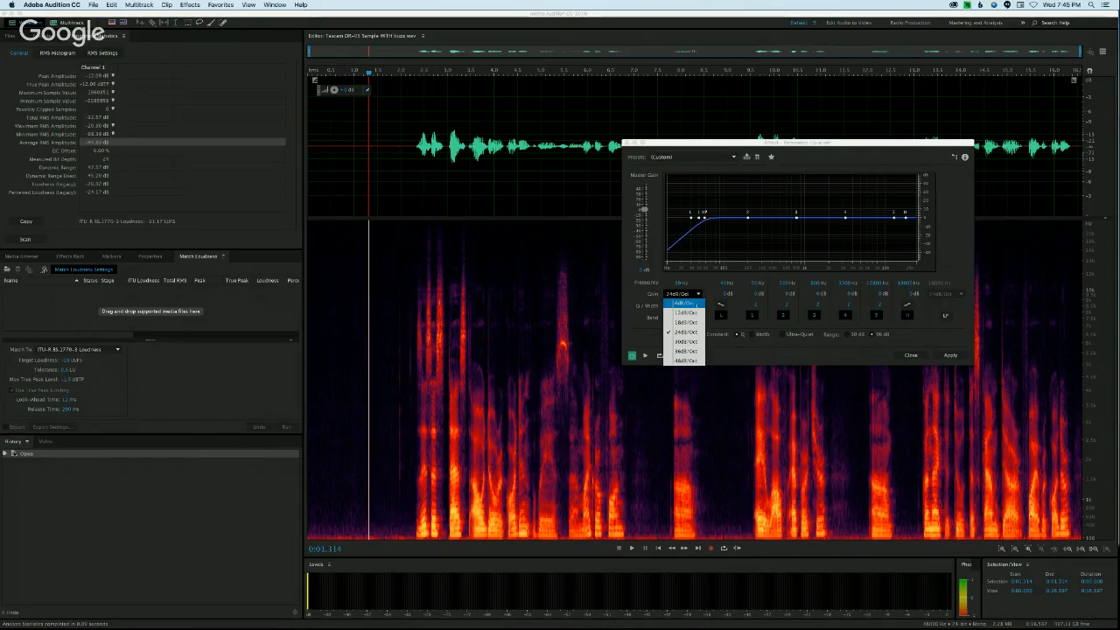
pyautogui.click(684, 303)
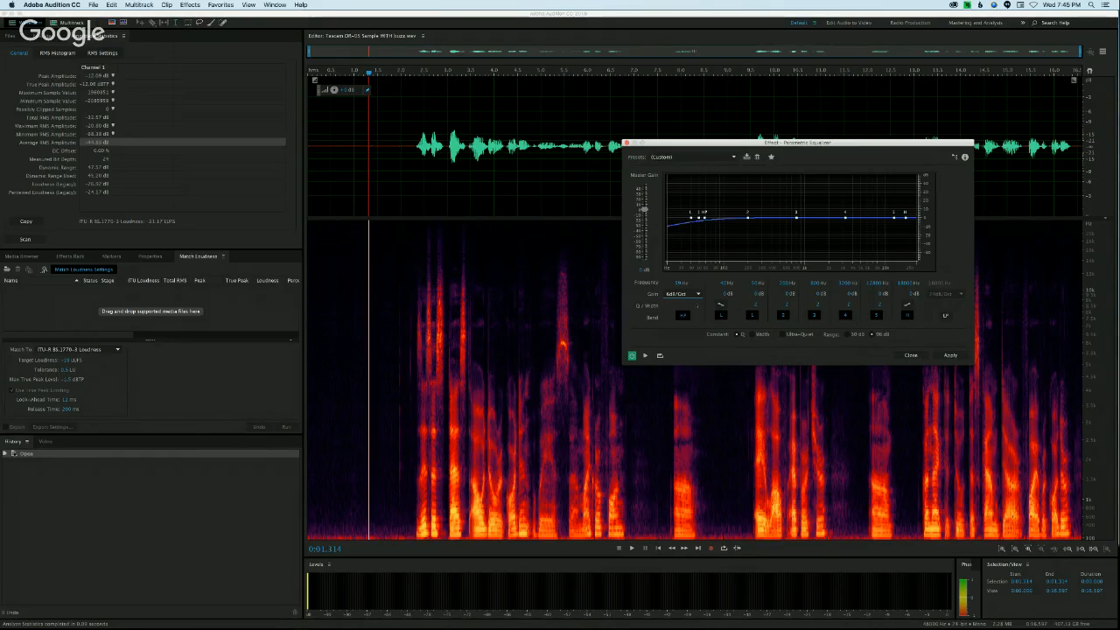
pyautogui.click(684, 294)
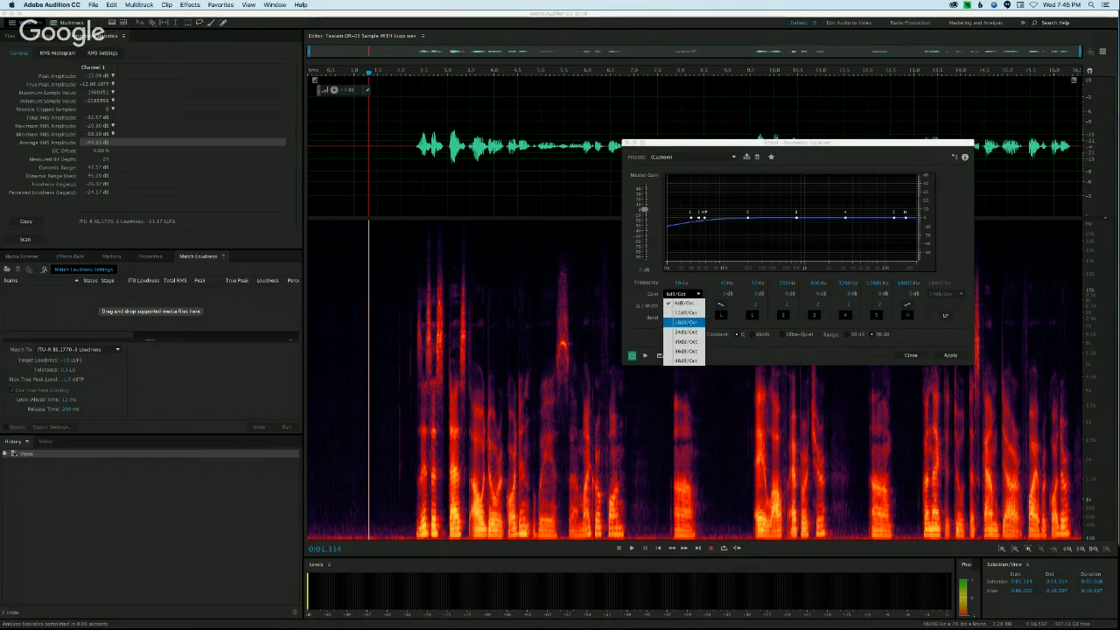
pyautogui.click(684, 322)
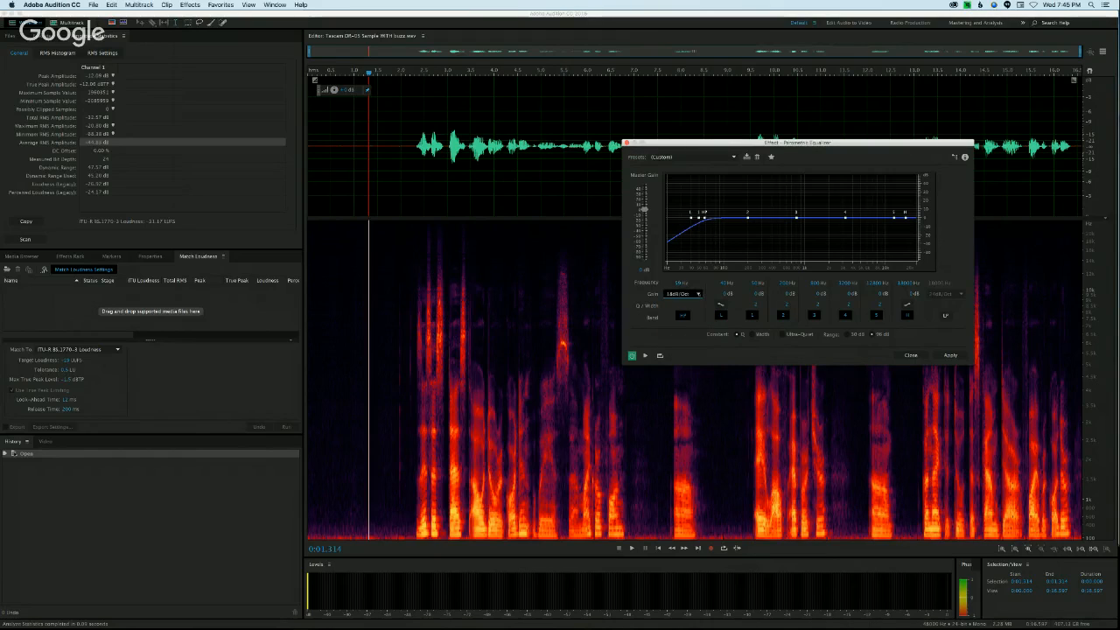
pyautogui.click(684, 294)
pyautogui.click(685, 360)
pyautogui.click(691, 294)
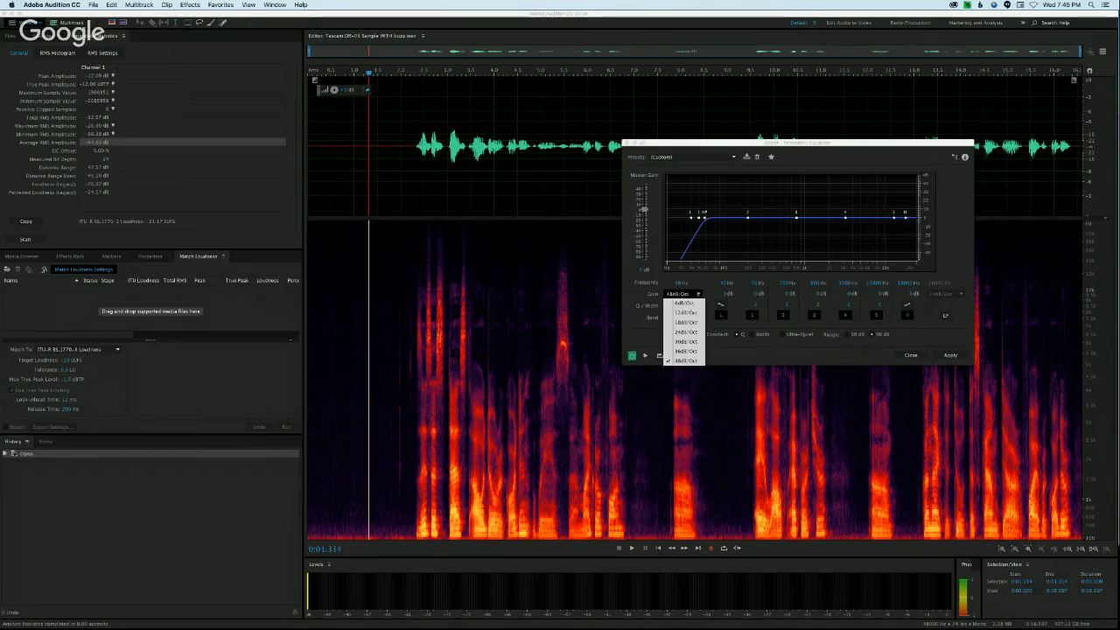
pyautogui.click(698, 295)
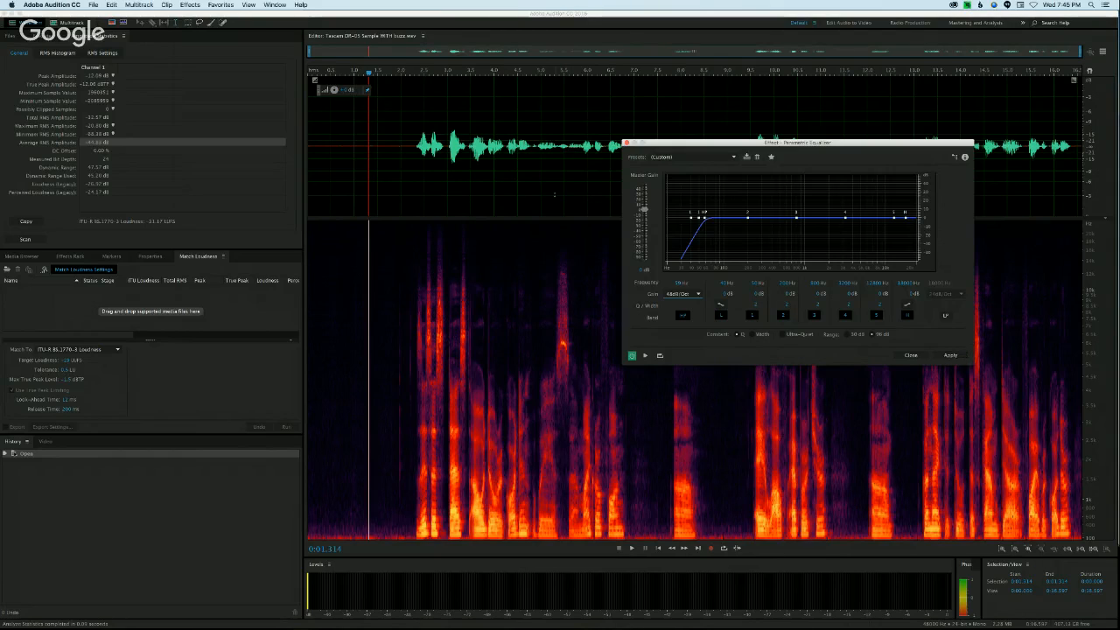
# Step: Apply the equalizer to the whole recording, hide the spectral display and clear the selection
pyautogui.click(407, 133)
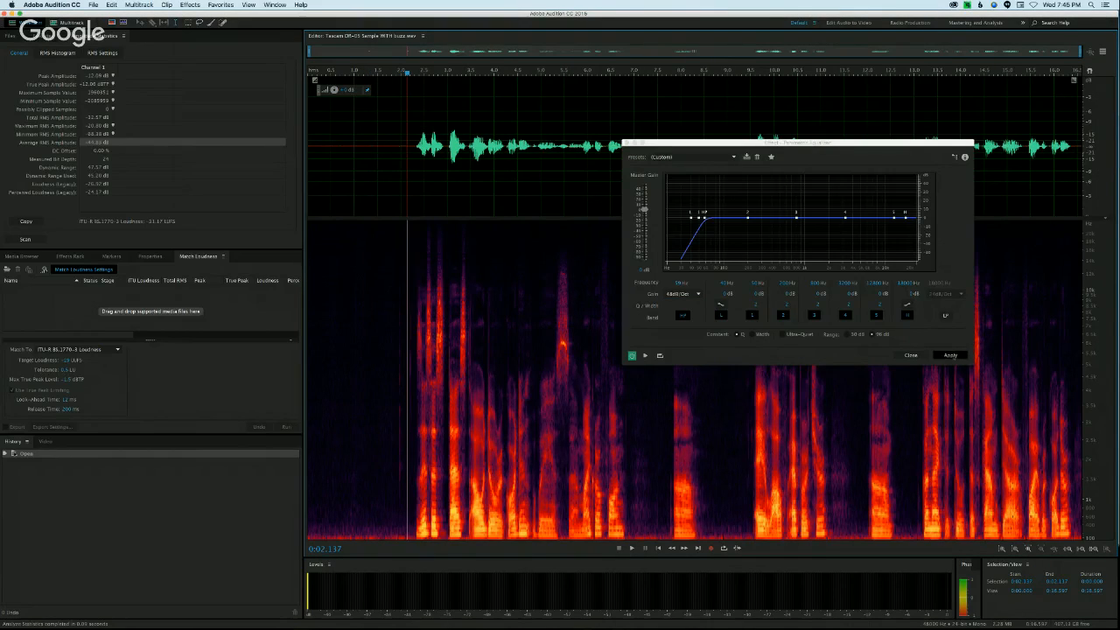
pyautogui.click(950, 355)
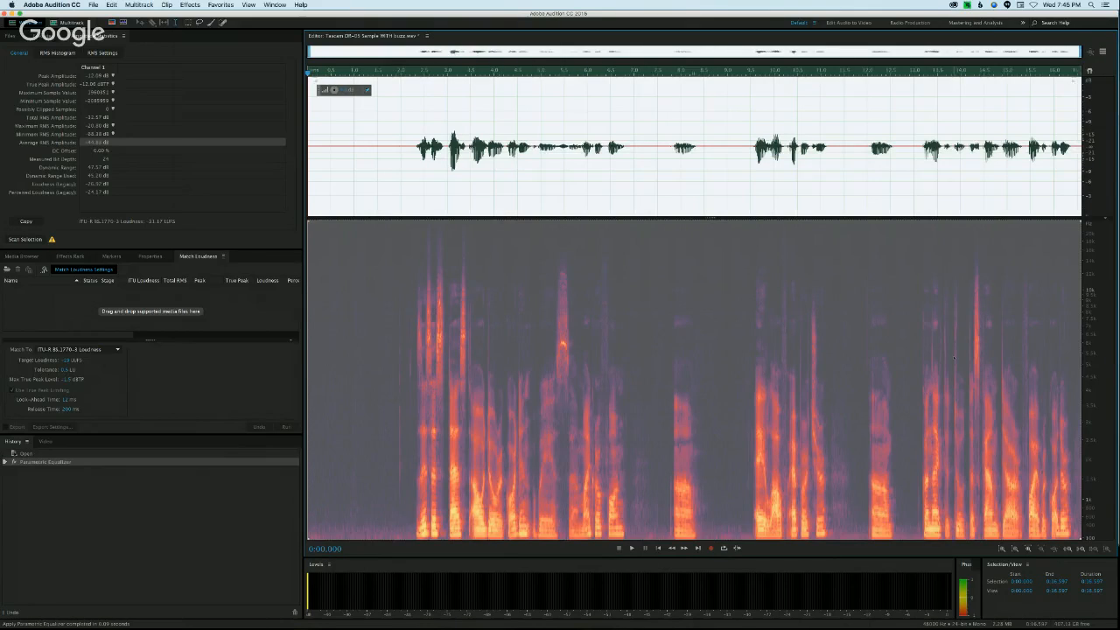
pyautogui.hotkey('shift', 'd')
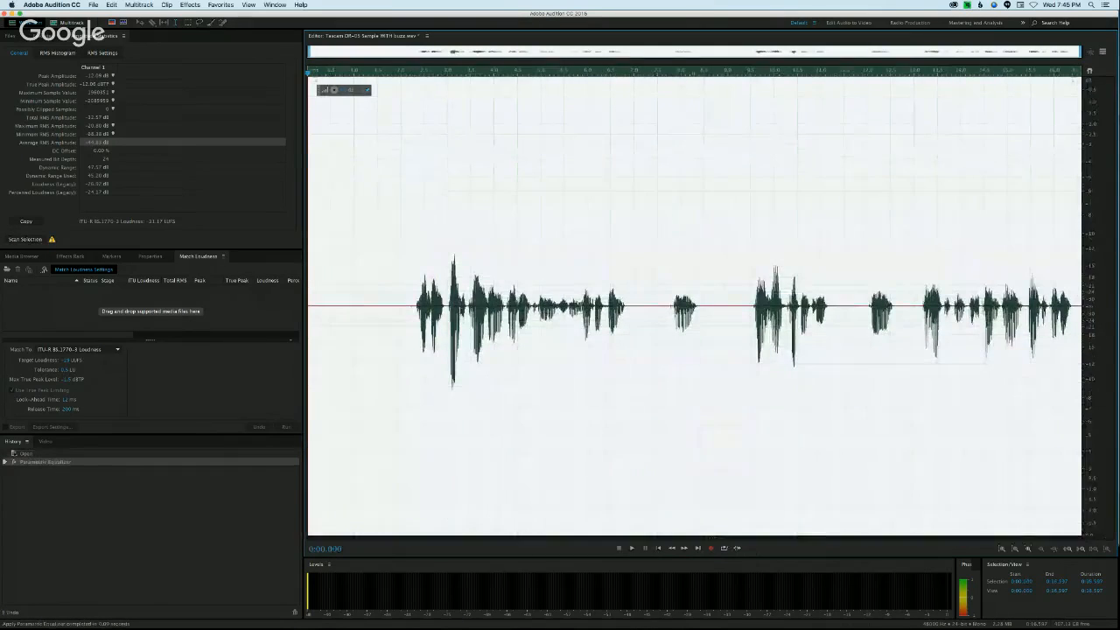
pyautogui.click(402, 283)
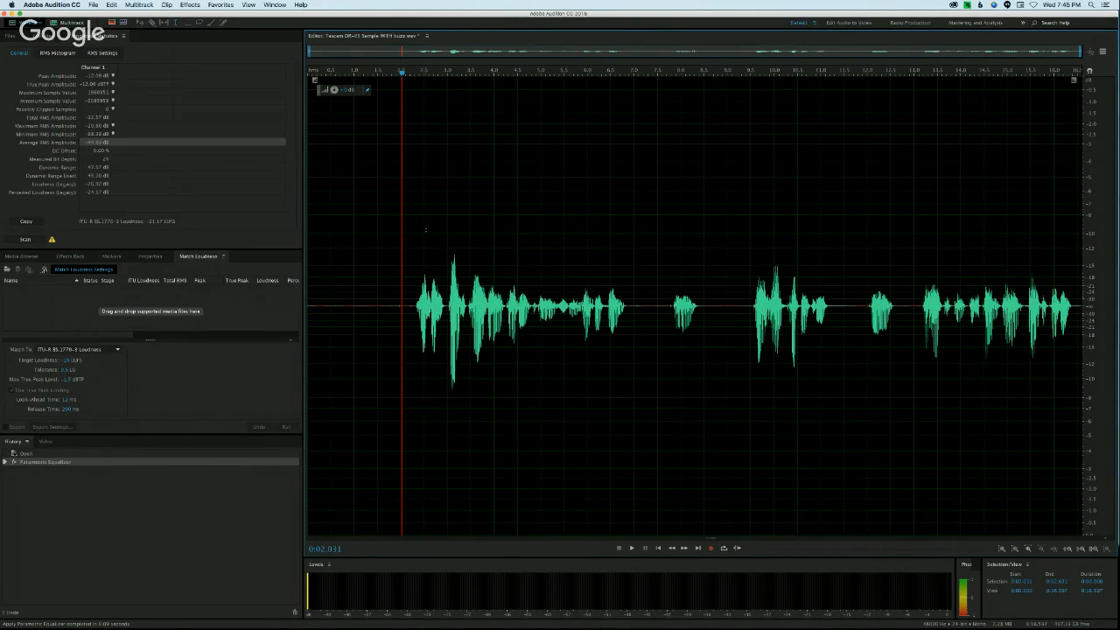
# Step: Undo the equalization to compare the waveform, reapply it to the whole recording and clear the selection
pyautogui.press('super+z')
pyautogui.click(425, 230)
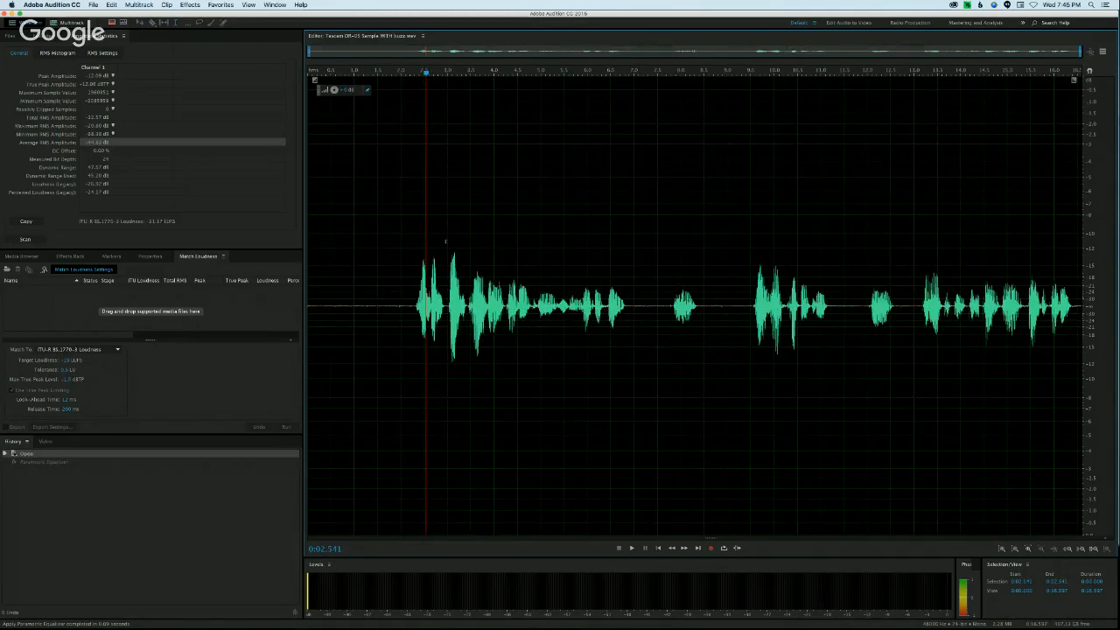
pyautogui.click(111, 4)
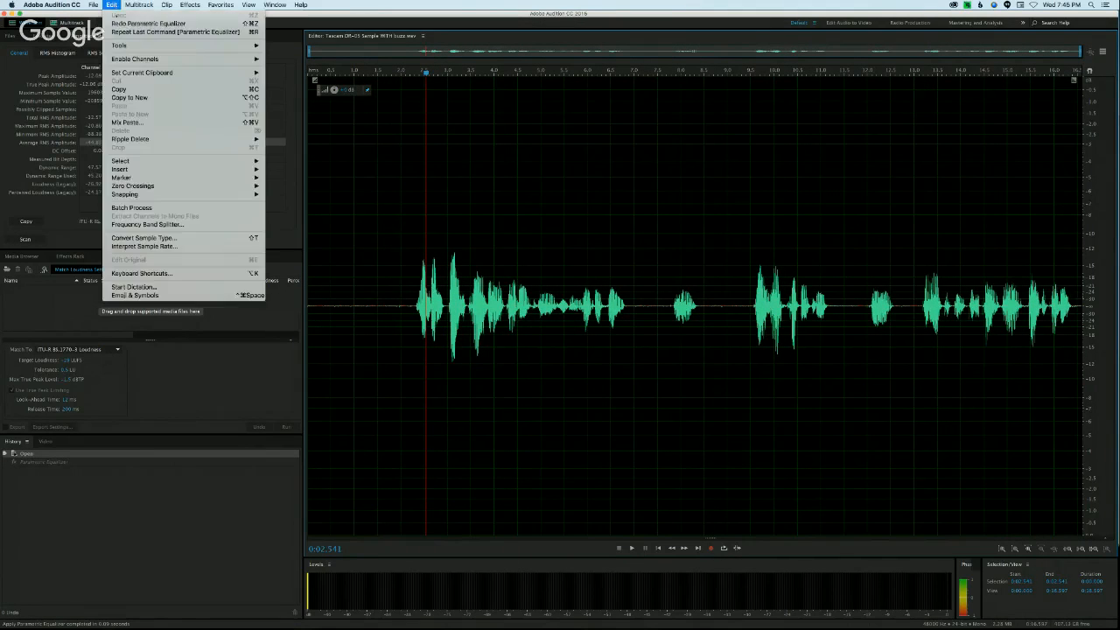
pyautogui.click(140, 31)
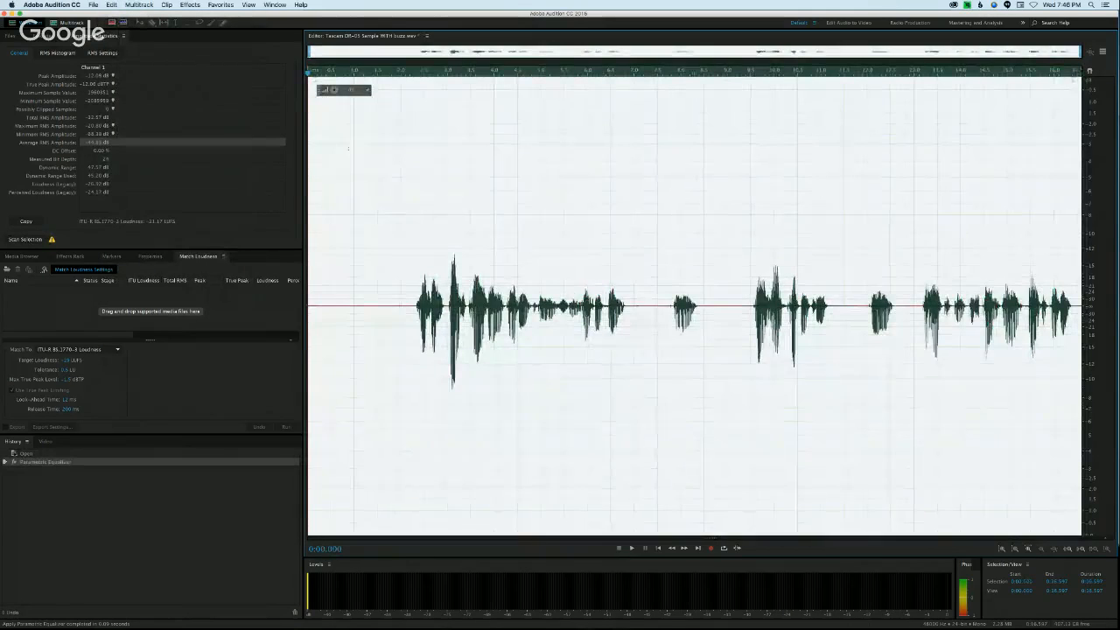
pyautogui.click(386, 181)
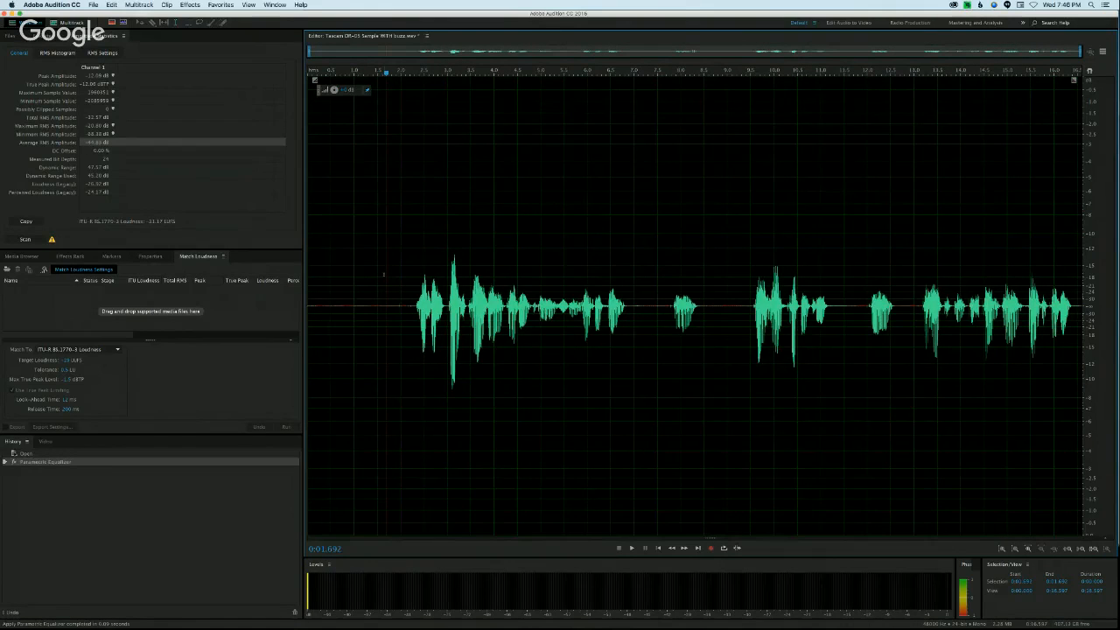
# Step: Mark the opening up to about 1.64 s, deselect it, and examine the spectral display before restoring the full waveform view
pyautogui.moveTo(383, 274); pyautogui.dragTo(308, 274)
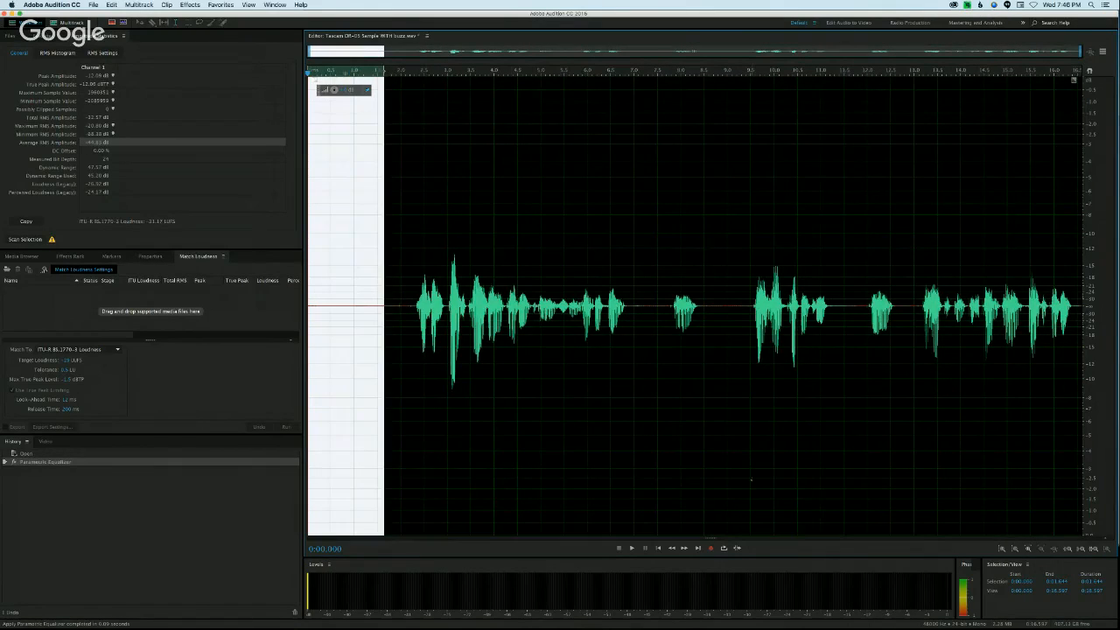
pyautogui.click(670, 528)
pyautogui.moveTo(710, 537); pyautogui.dragTo(687, 187)
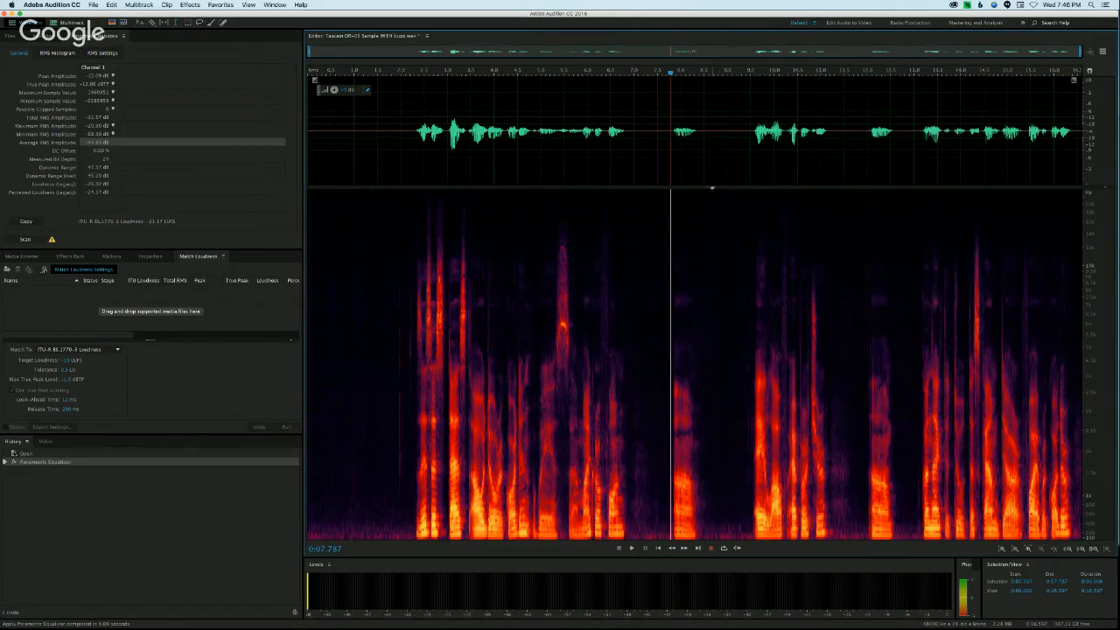
pyautogui.hotkey('shift', 'd')
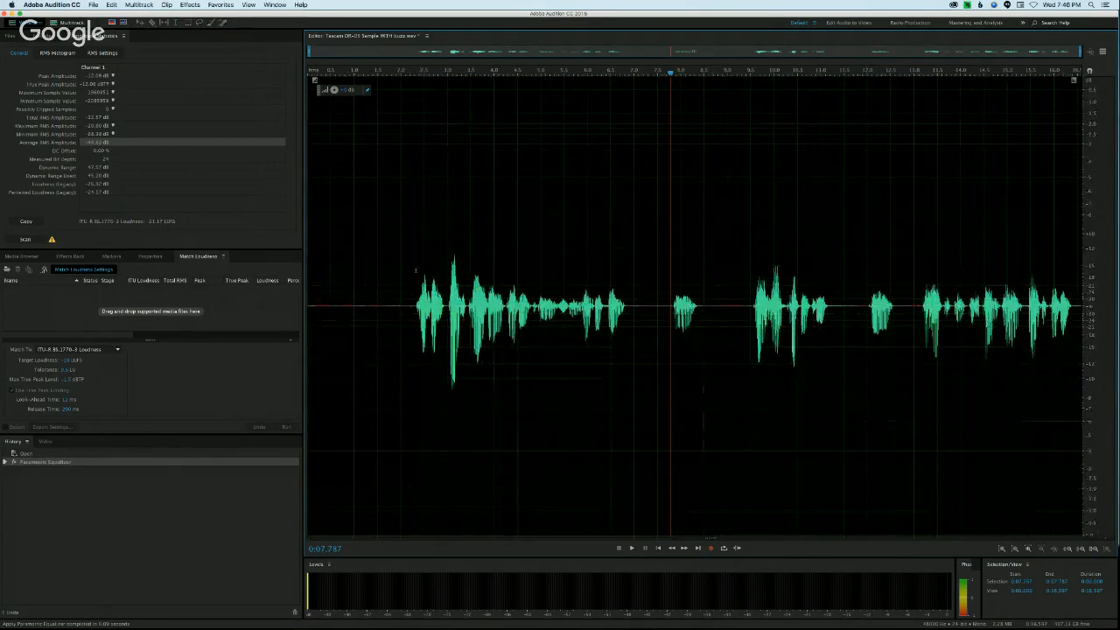
# Step: Select the quiet opening up to about 1.85 s, scan its amplitude statistics, view the RMS histogram and clear the selection
pyautogui.moveTo(393, 283); pyautogui.dragTo(308, 283)
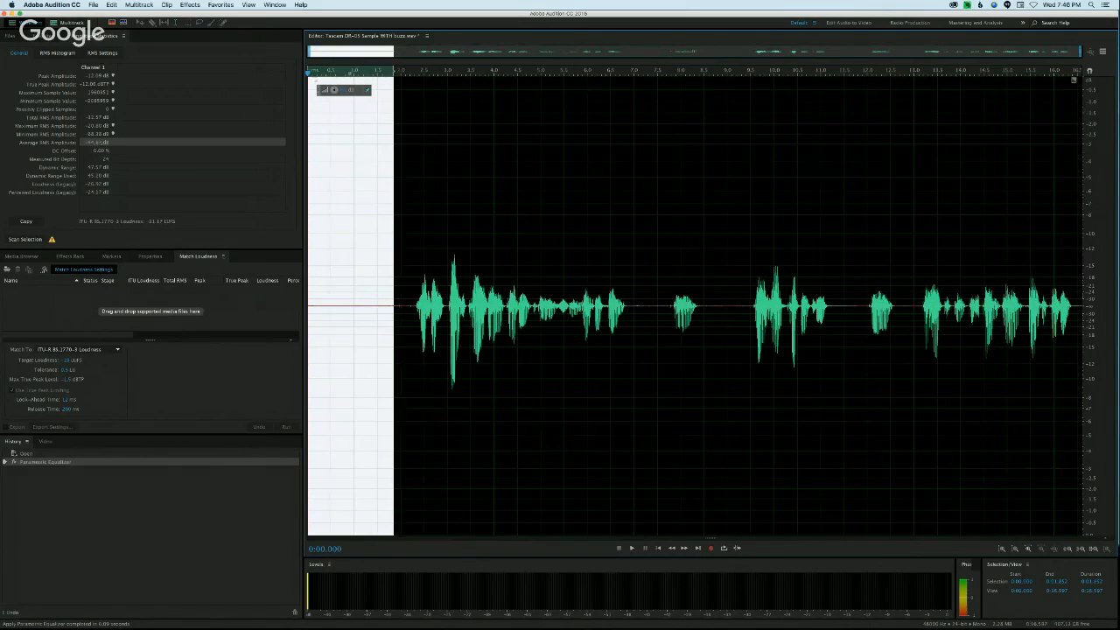
pyautogui.click(25, 238)
pyautogui.click(57, 52)
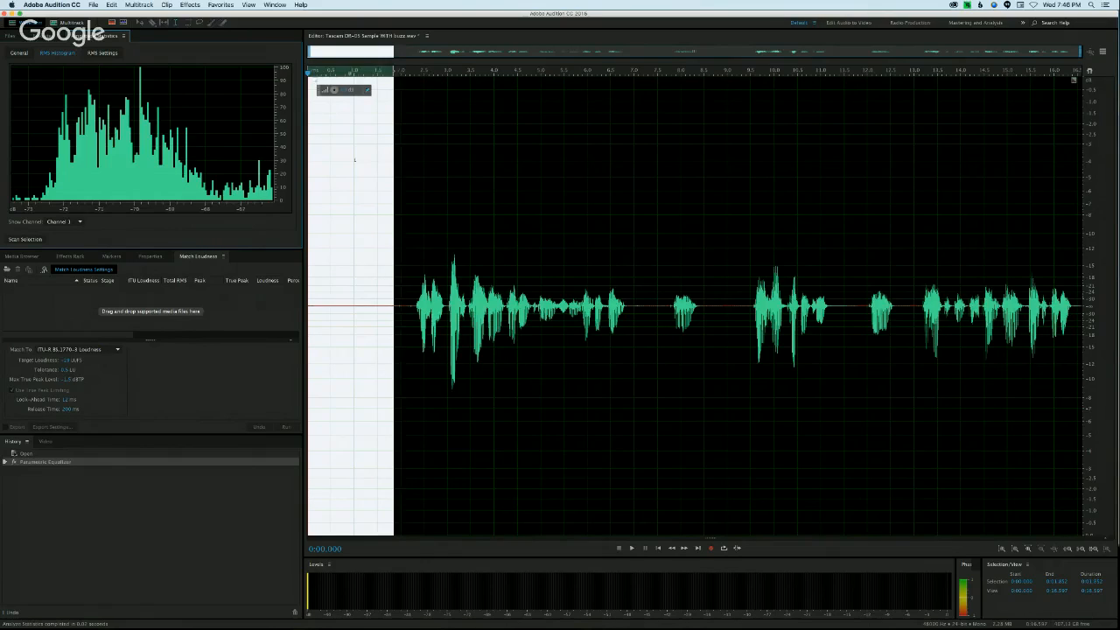
pyautogui.click(354, 159)
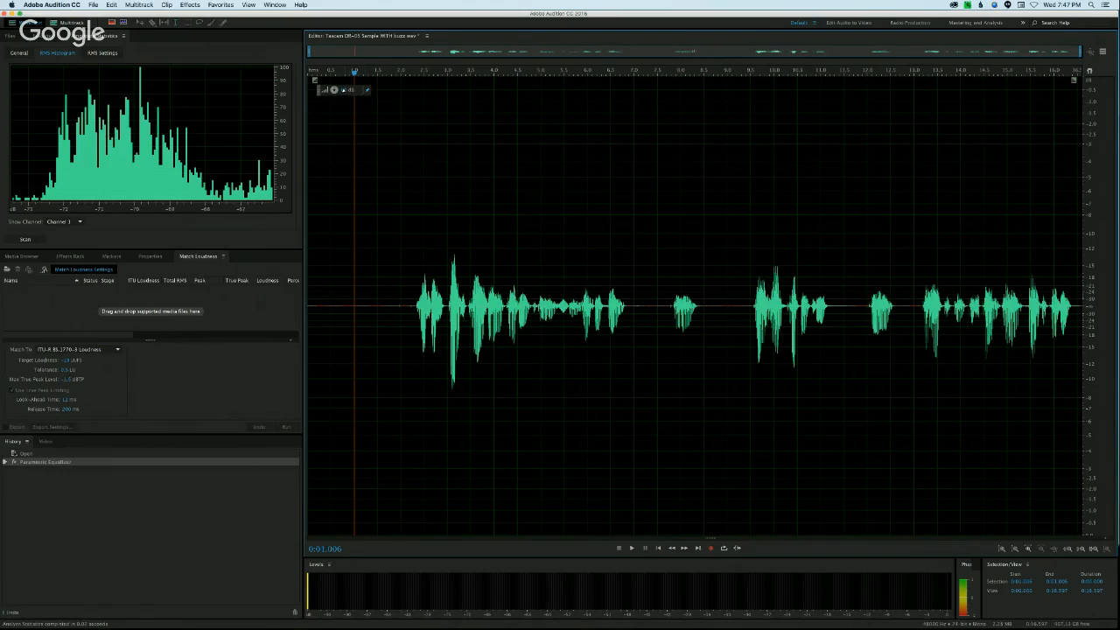
pyautogui.click(408, 237)
pyautogui.click(411, 235)
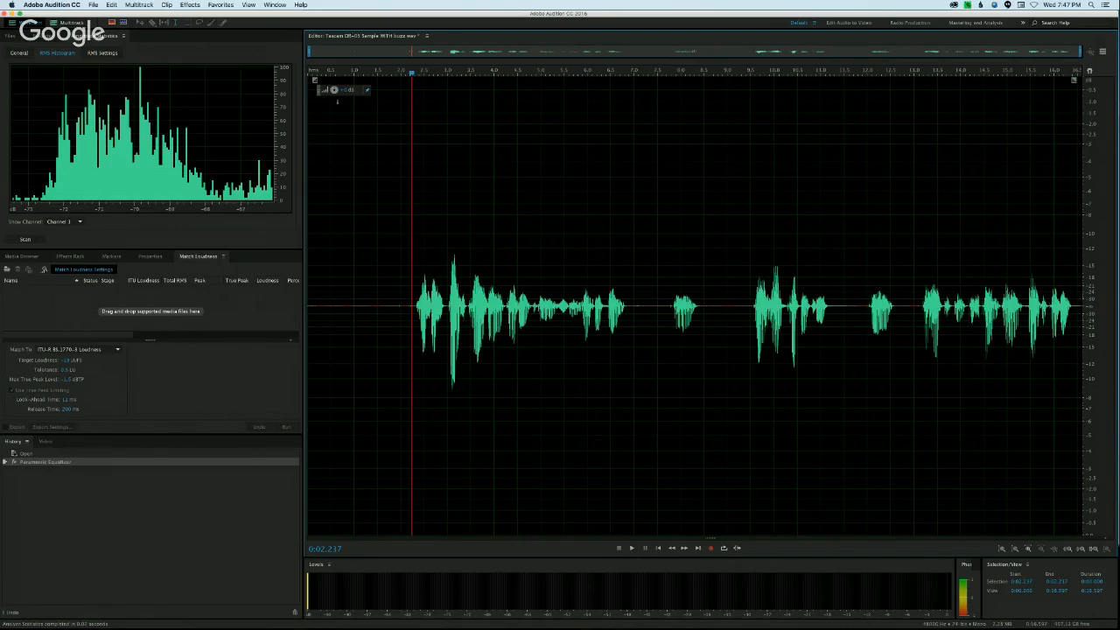
# Step: Try amplifying the whole recording, and undo the amplification
pyautogui.moveTo(334, 90); pyautogui.dragTo(347, 72)
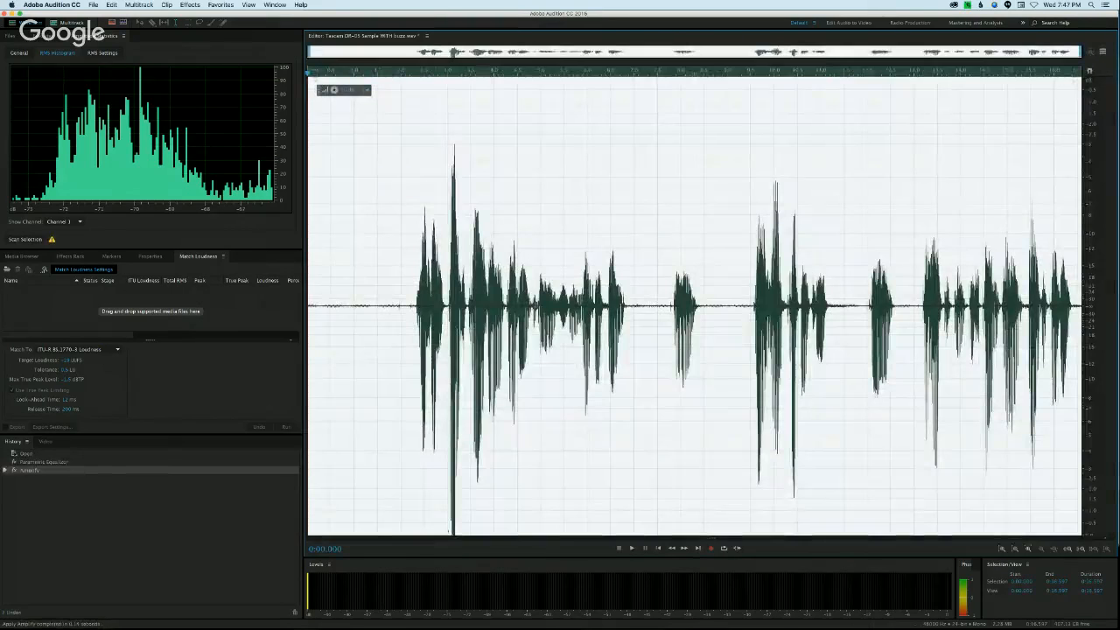
pyautogui.click(478, 147)
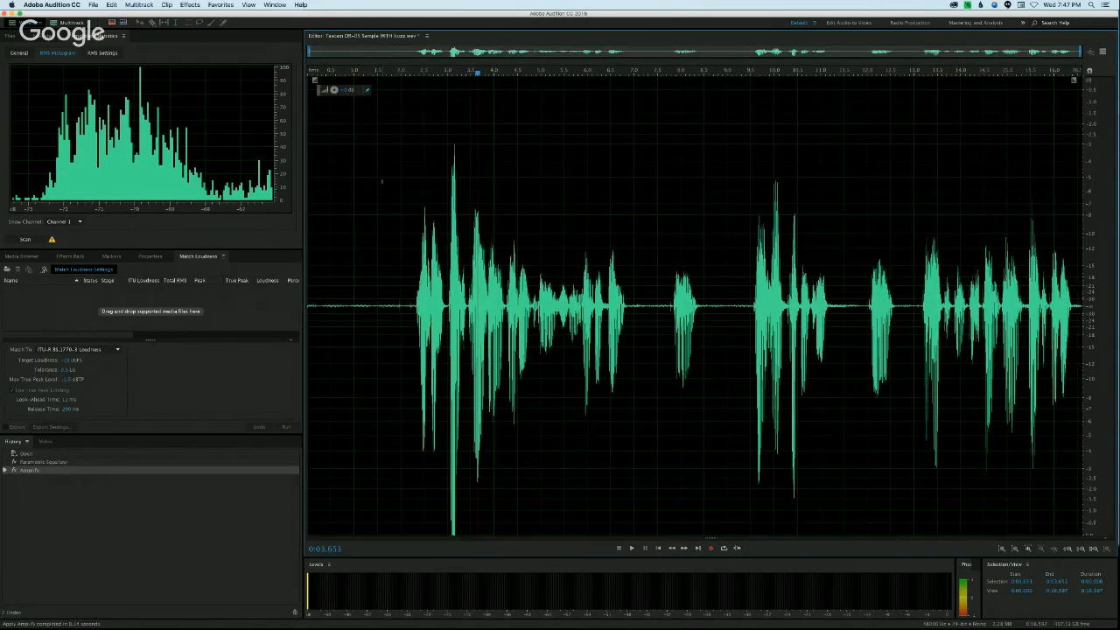
pyautogui.press('super+z')
pyautogui.click(393, 220)
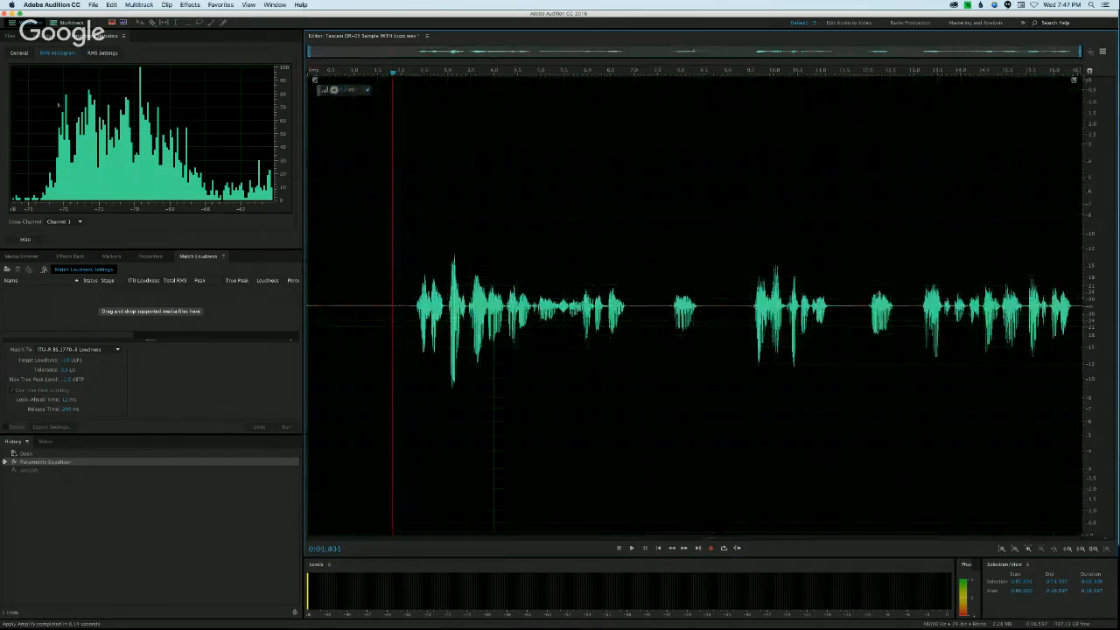
# Step: Add the Tascam sample from the open files to the Match Loudness list and make sure Match Loudness is shown
pyautogui.click(11, 38)
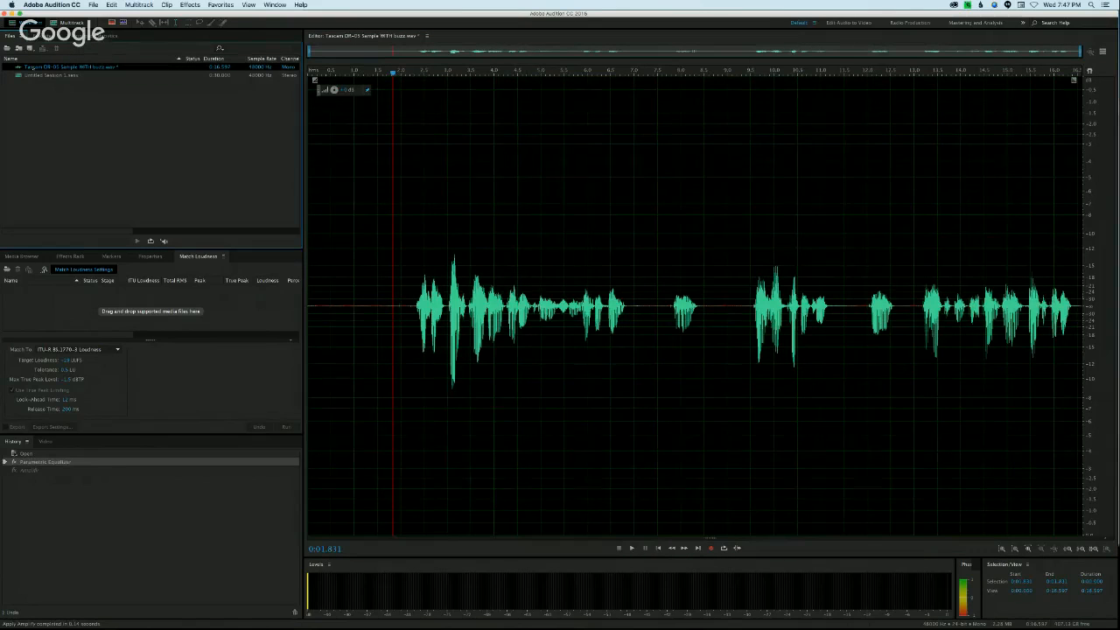
pyautogui.moveTo(53, 66); pyautogui.dragTo(70, 315)
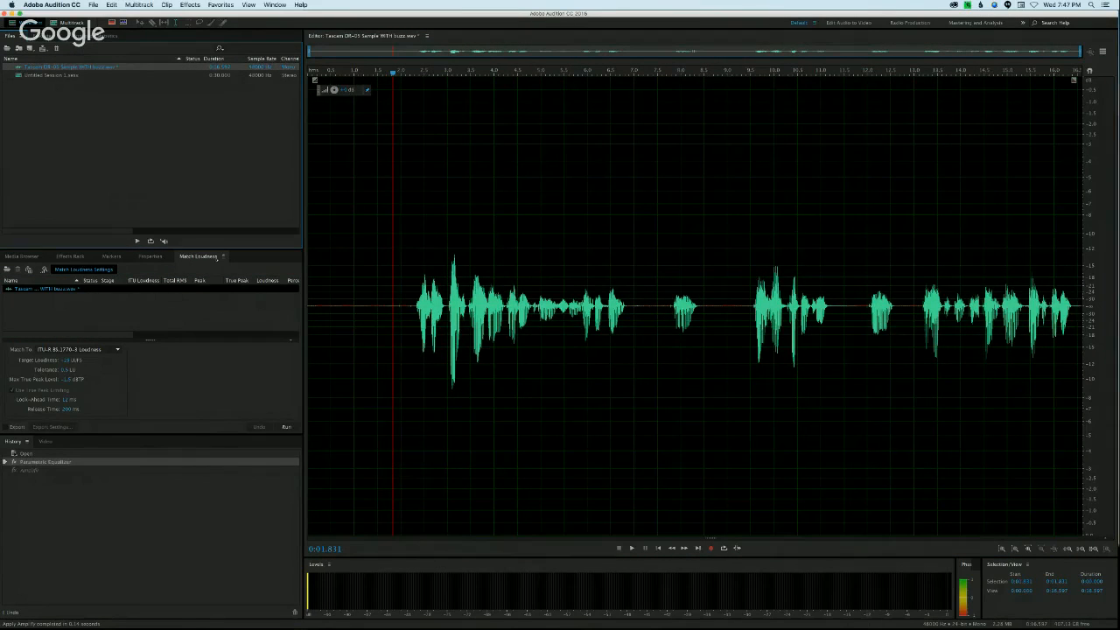
pyautogui.click(275, 6)
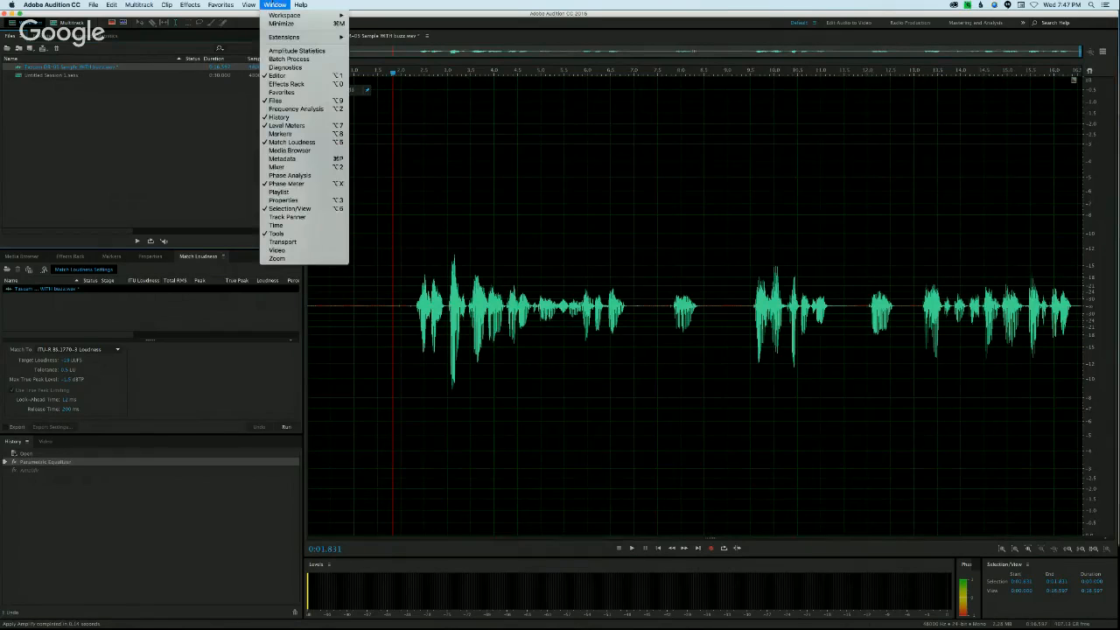
pyautogui.click(292, 142)
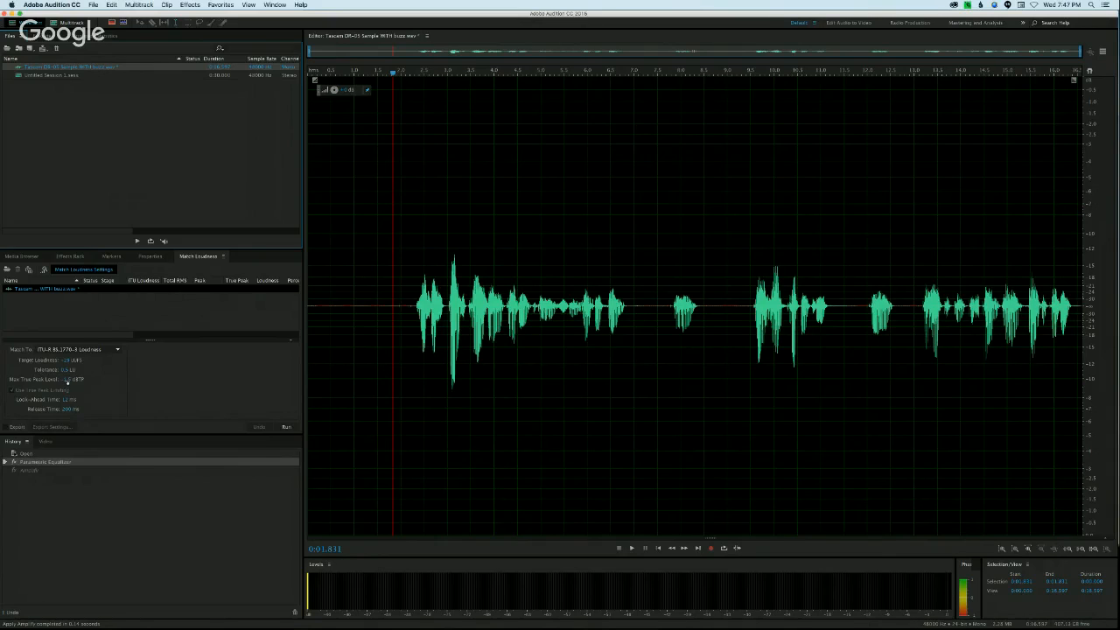
# Step: Try matching the sample's loudness to ITU-R BS.1770-3, inspect the limited waveform peaks up close, and undo the loudness match
pyautogui.click(285, 427)
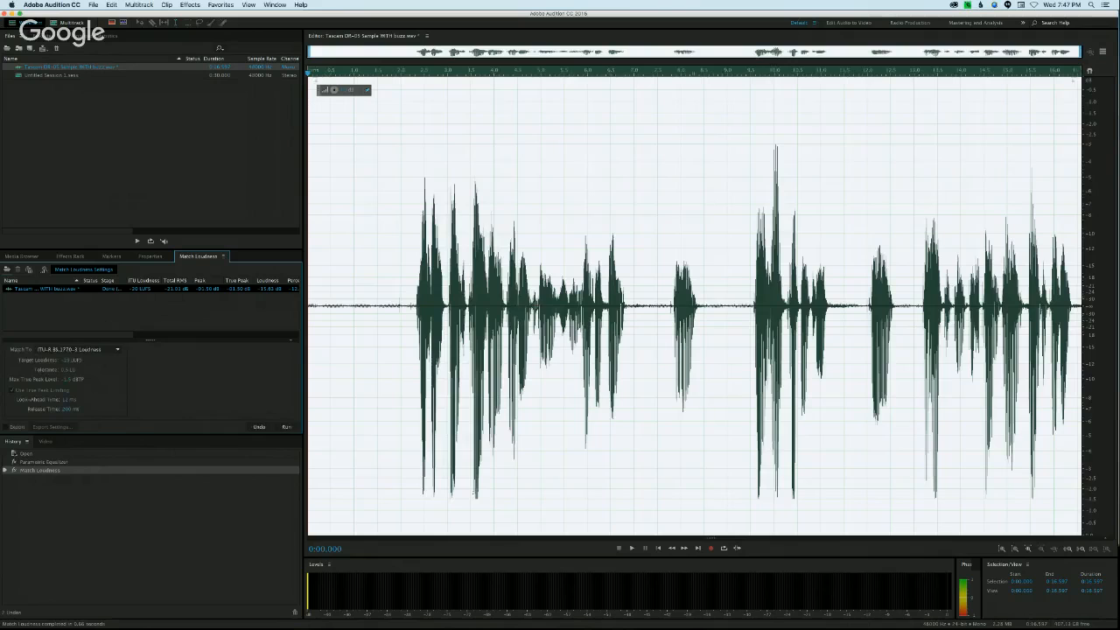
pyautogui.click(527, 462)
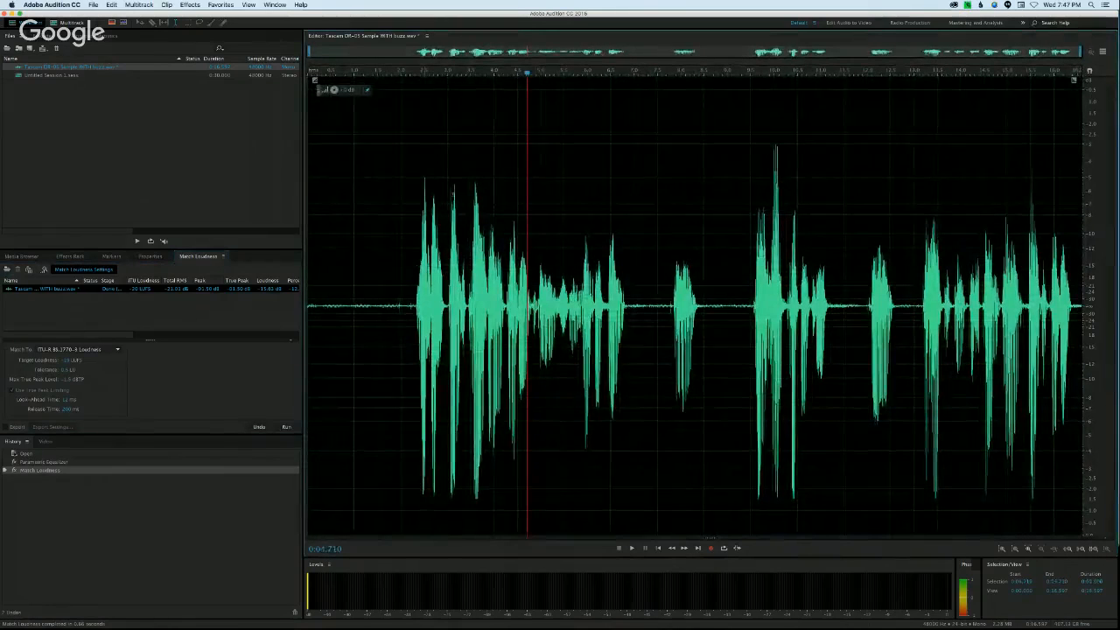
pyautogui.press('space')
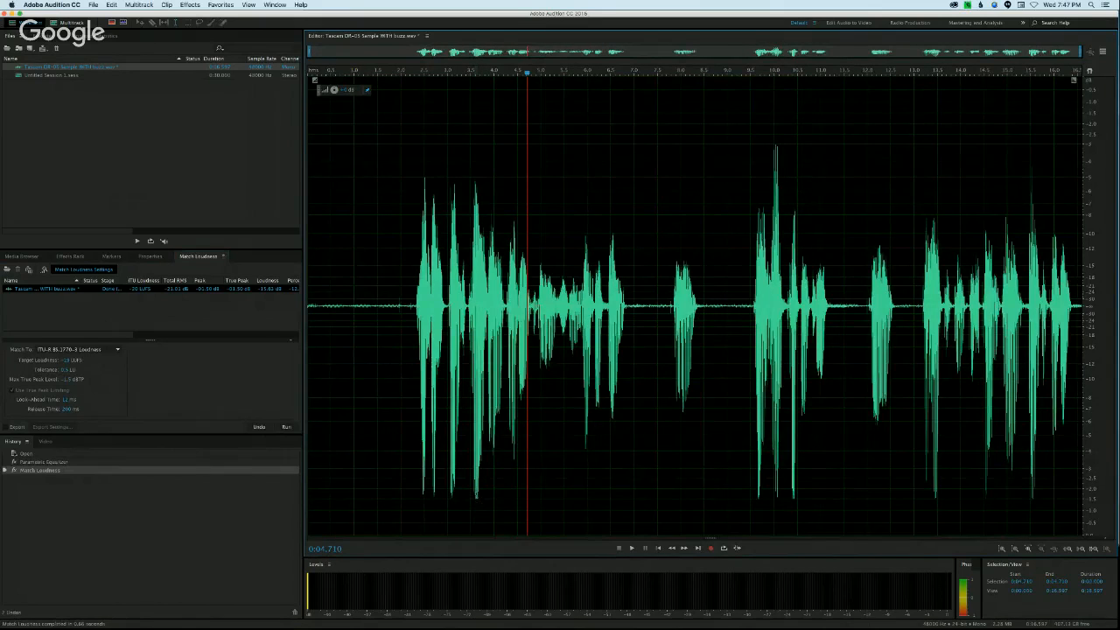
pyautogui.scroll(8, 471, 502)
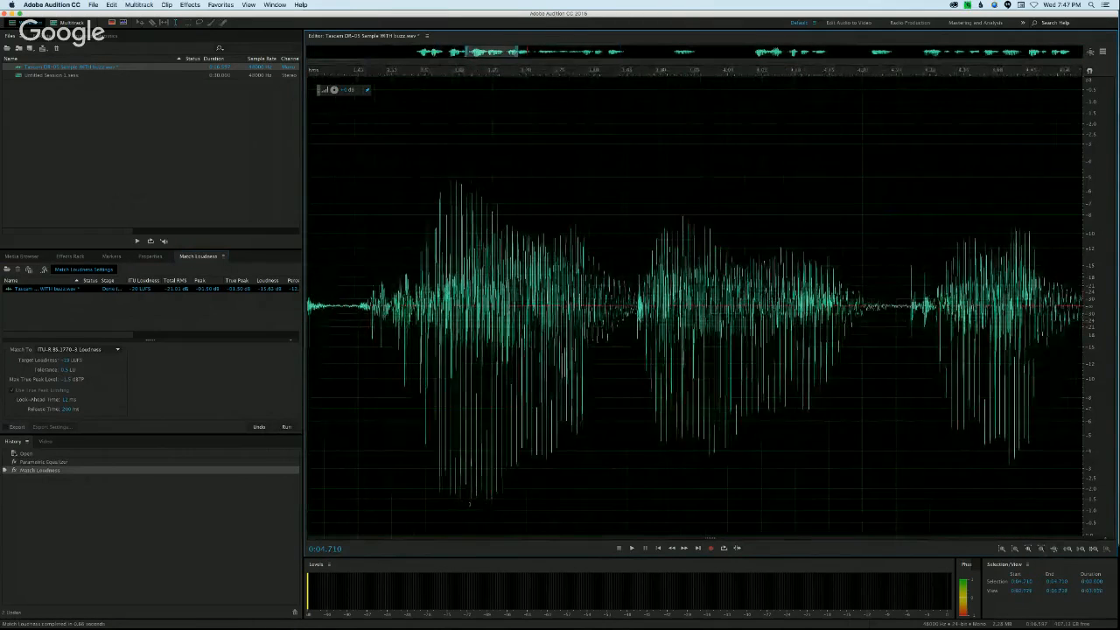
pyautogui.scroll(-5, 569, 481)
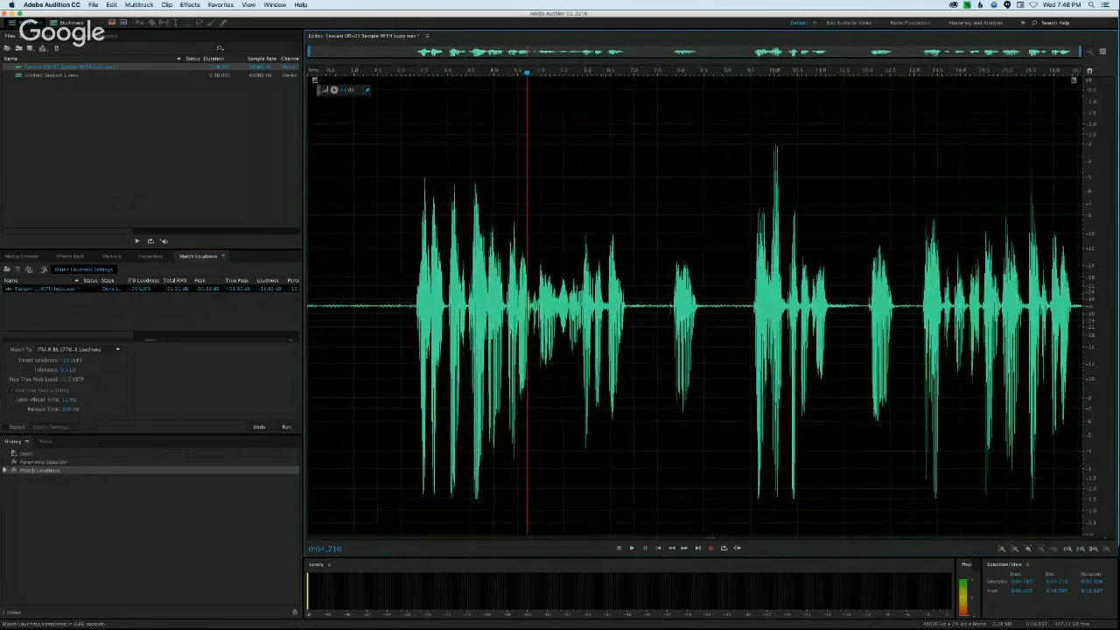
pyautogui.press('super+z')
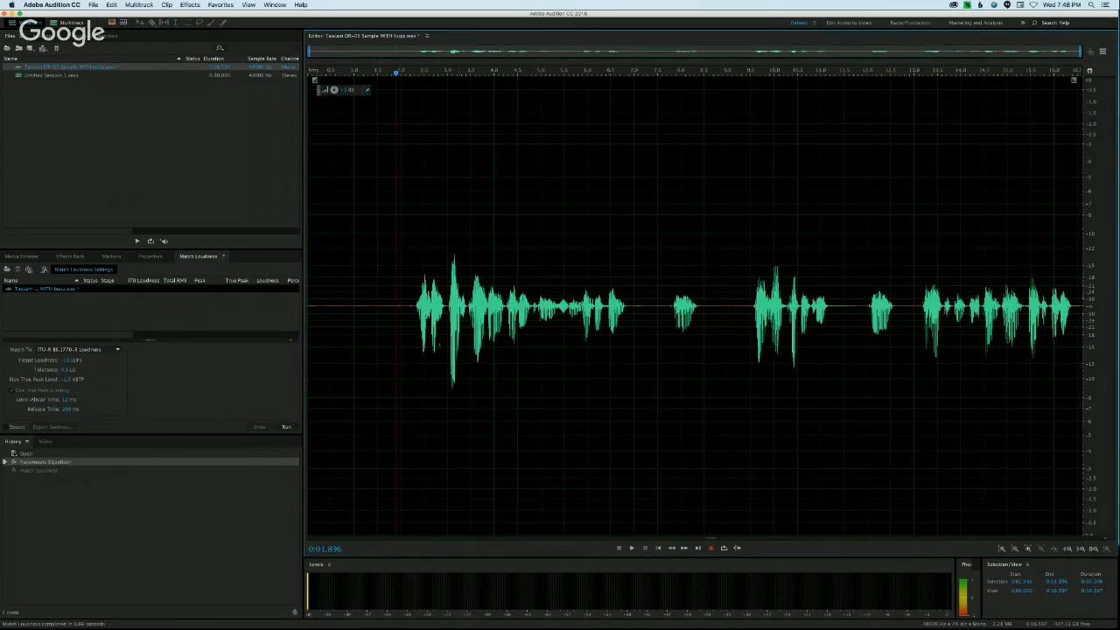
# Step: Clear the selection and send the whole sample to iZotope RX 5 through the RX Connect effect in Repair mode
pyautogui.moveTo(392, 290); pyautogui.dragTo(308, 288)
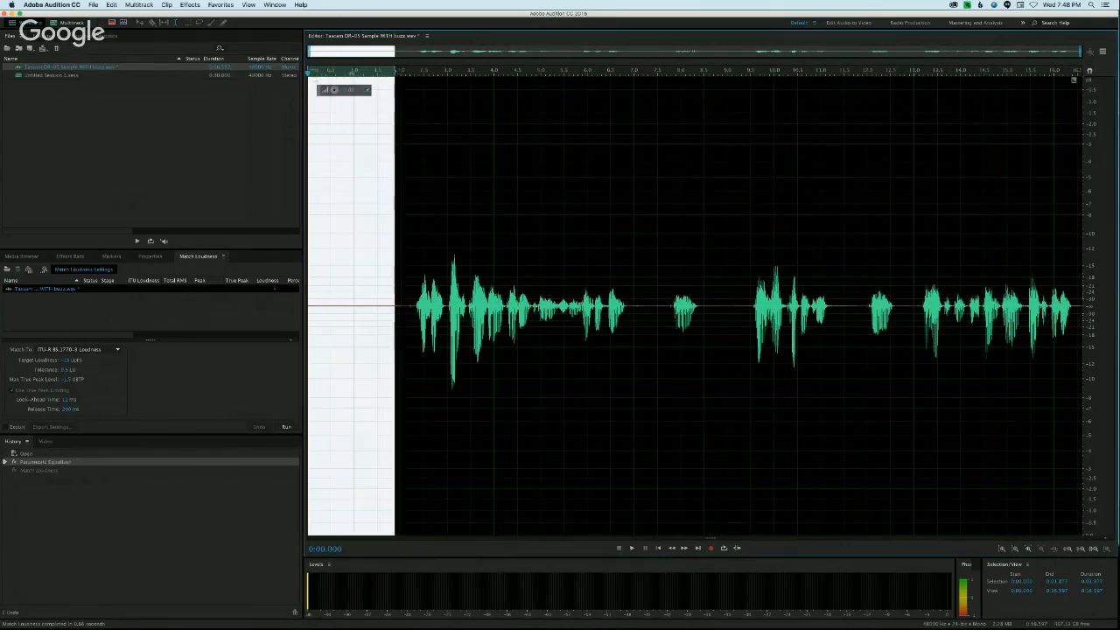
pyautogui.click(359, 279)
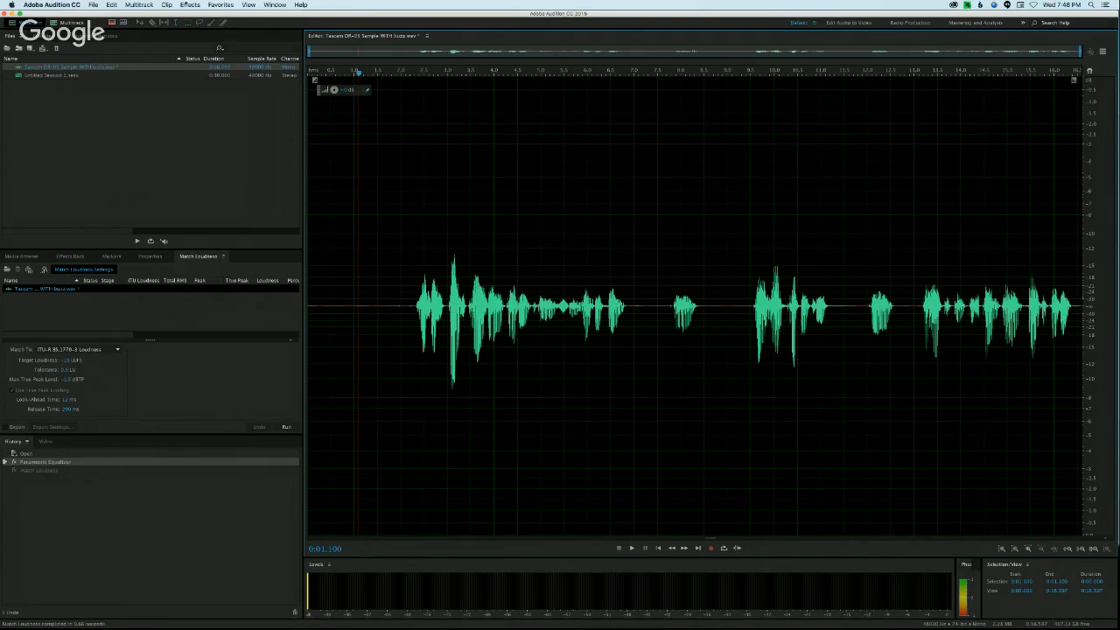
pyautogui.click(190, 4)
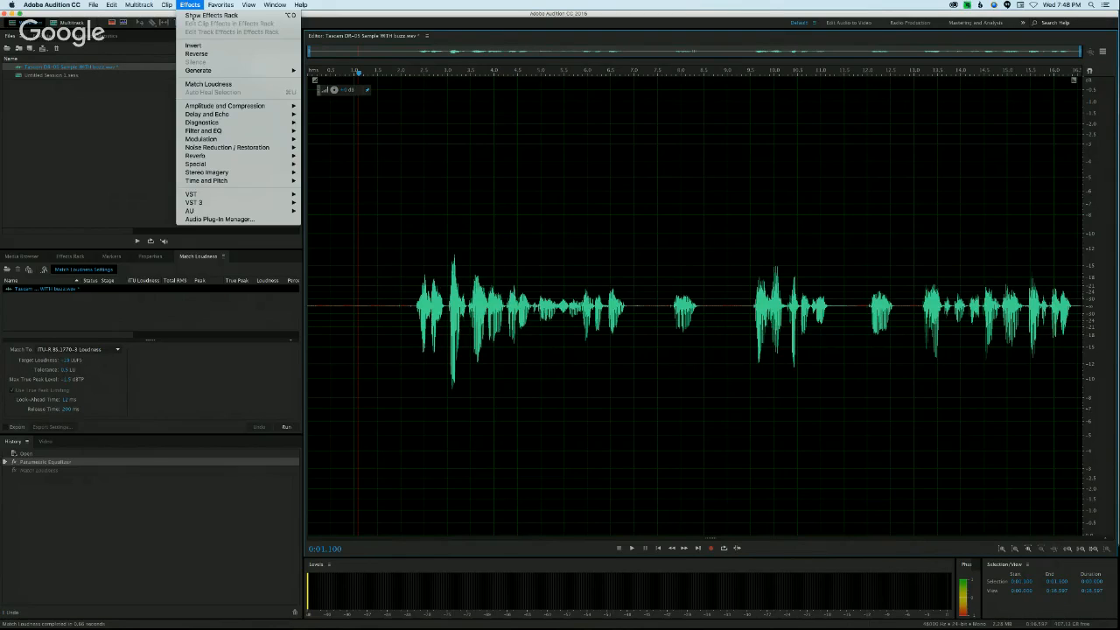
pyautogui.moveTo(263, 202)
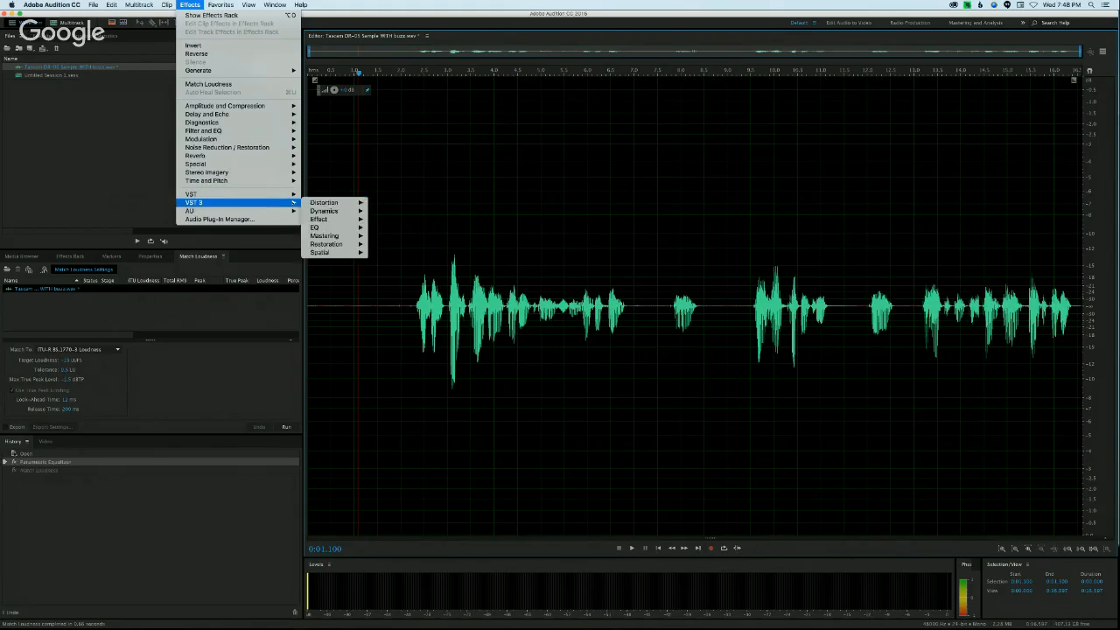
pyautogui.moveTo(332, 244)
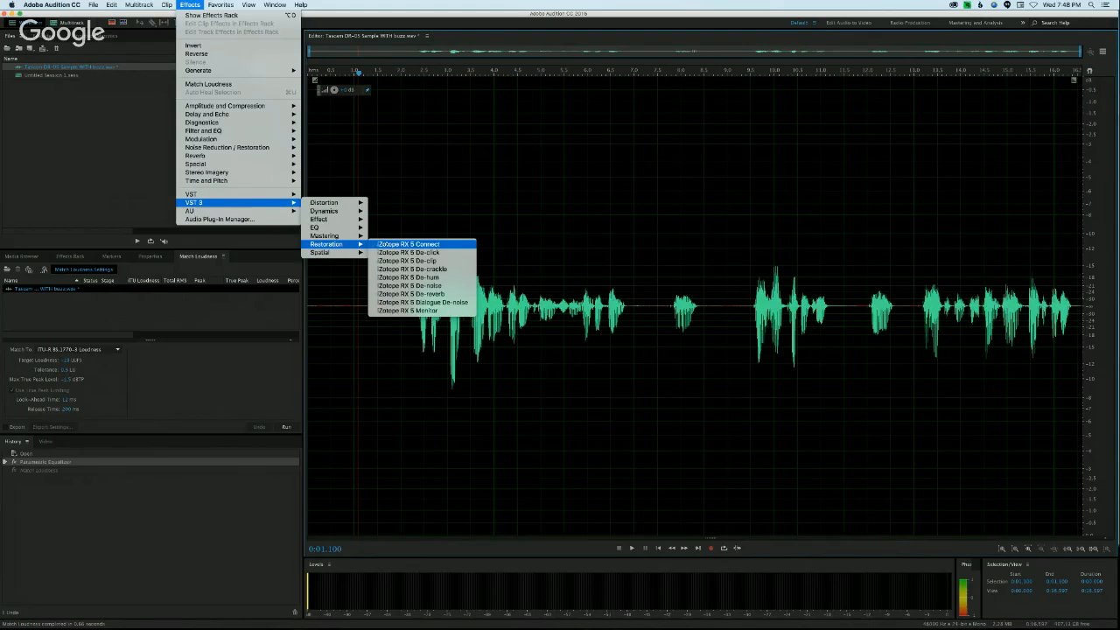
pyautogui.click(408, 244)
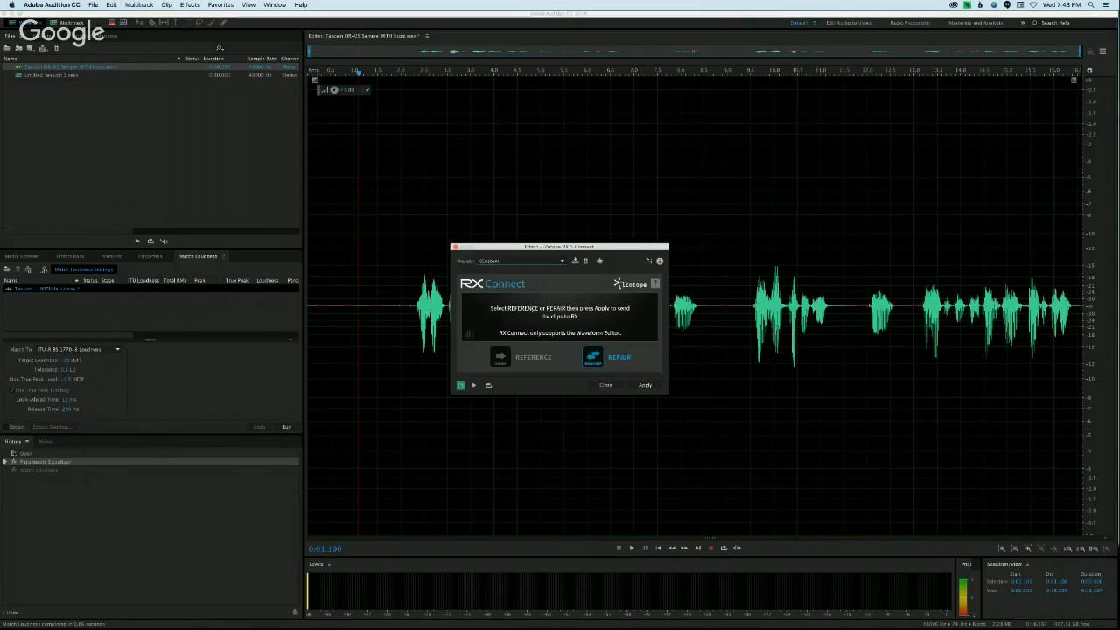
pyautogui.click(645, 386)
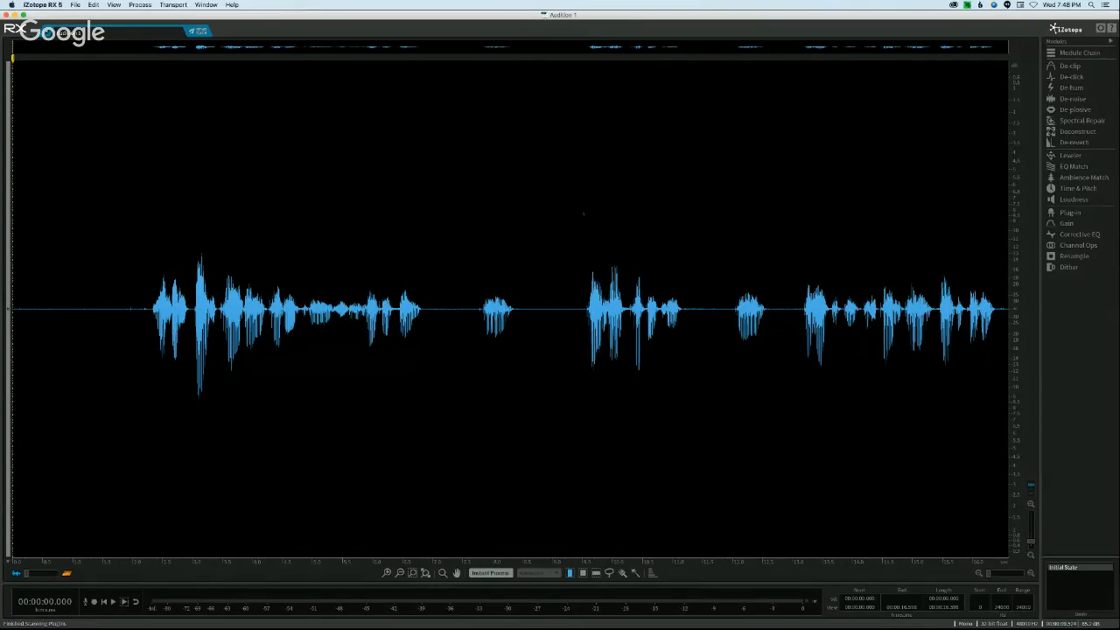
# Step: Process the whole sample in RX with Channel Ops adaptive phase rotation
pyautogui.moveTo(139, 280); pyautogui.dragTo(351, 254)
pyautogui.click(381, 250)
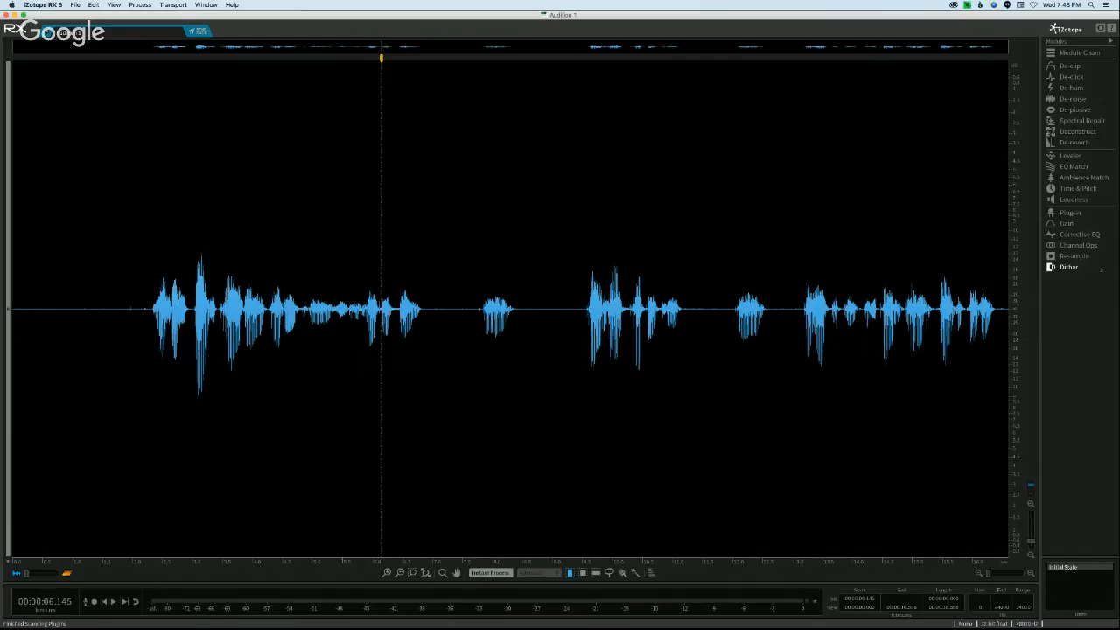
pyautogui.click(1076, 245)
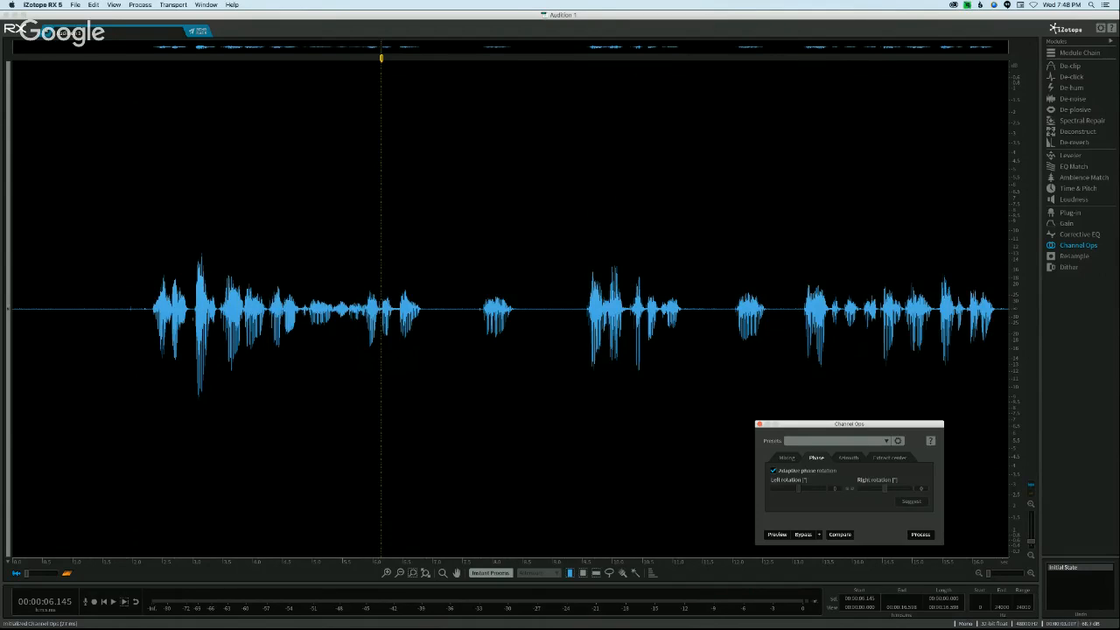
pyautogui.click(920, 534)
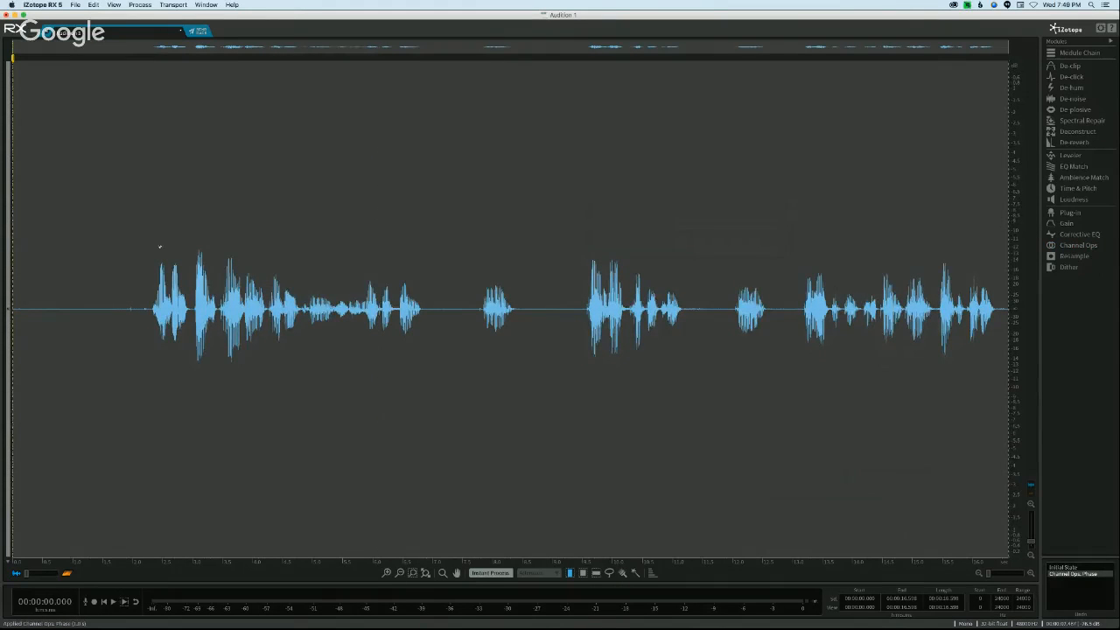
pyautogui.click(147, 240)
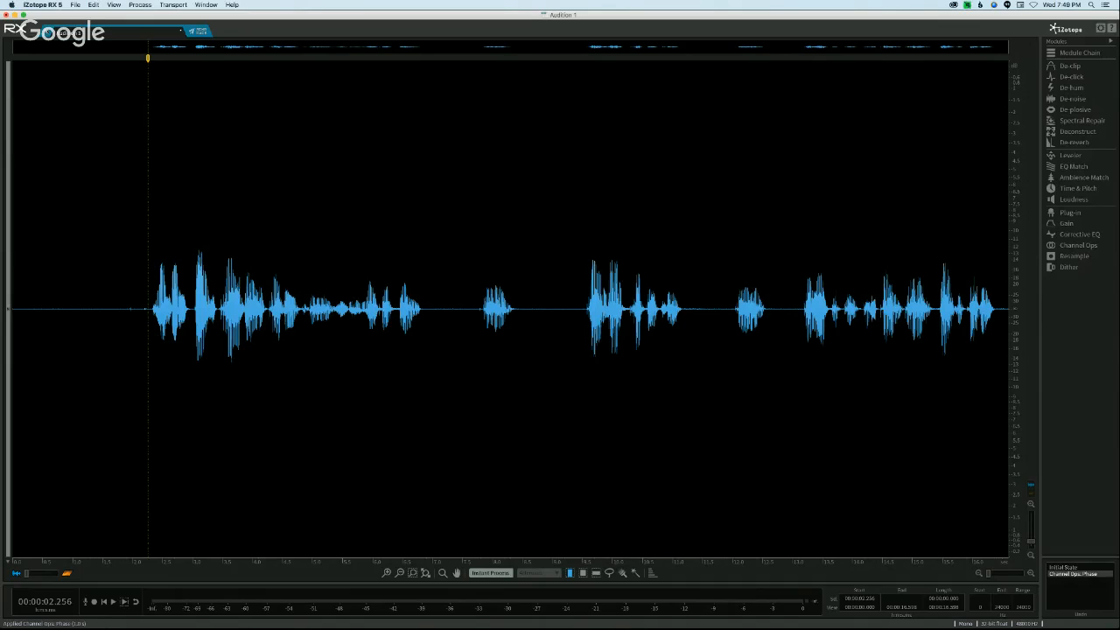
# Step: Close the RX document without saving it and return to the sample in Audition with nothing selected
pyautogui.press('super+w')
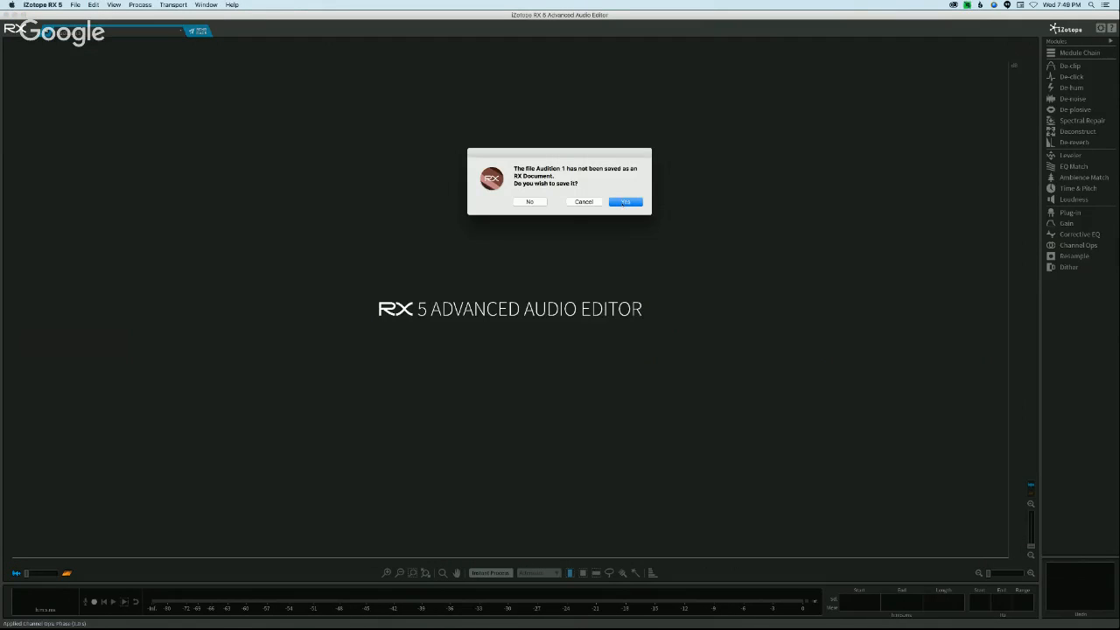
pyautogui.click(530, 202)
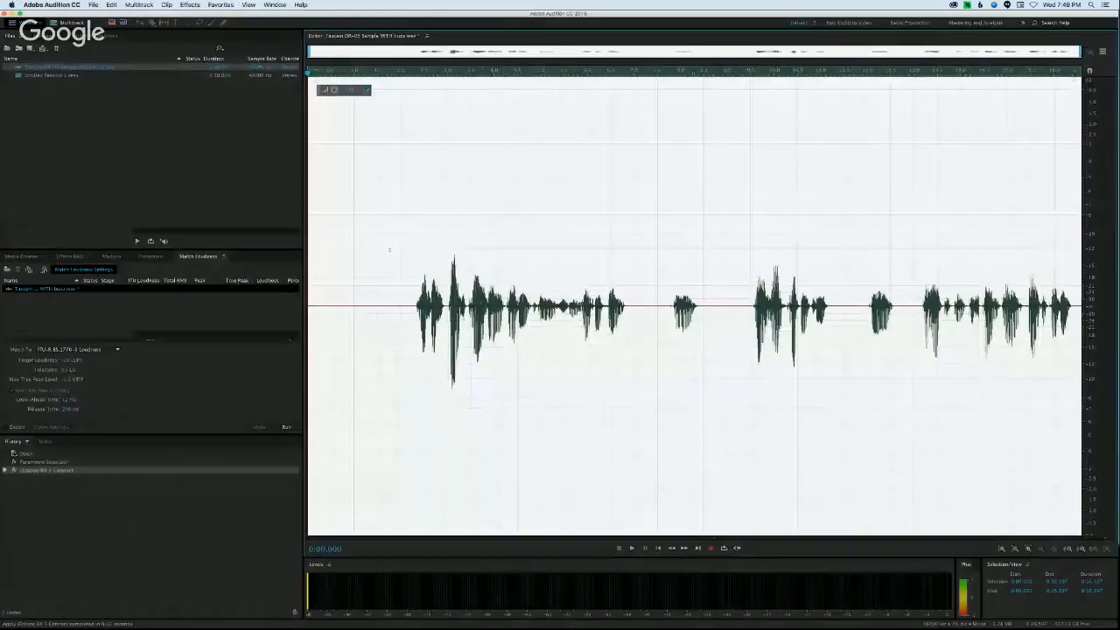
pyautogui.click(402, 249)
pyautogui.moveTo(395, 249); pyautogui.dragTo(308, 248)
pyautogui.click(474, 220)
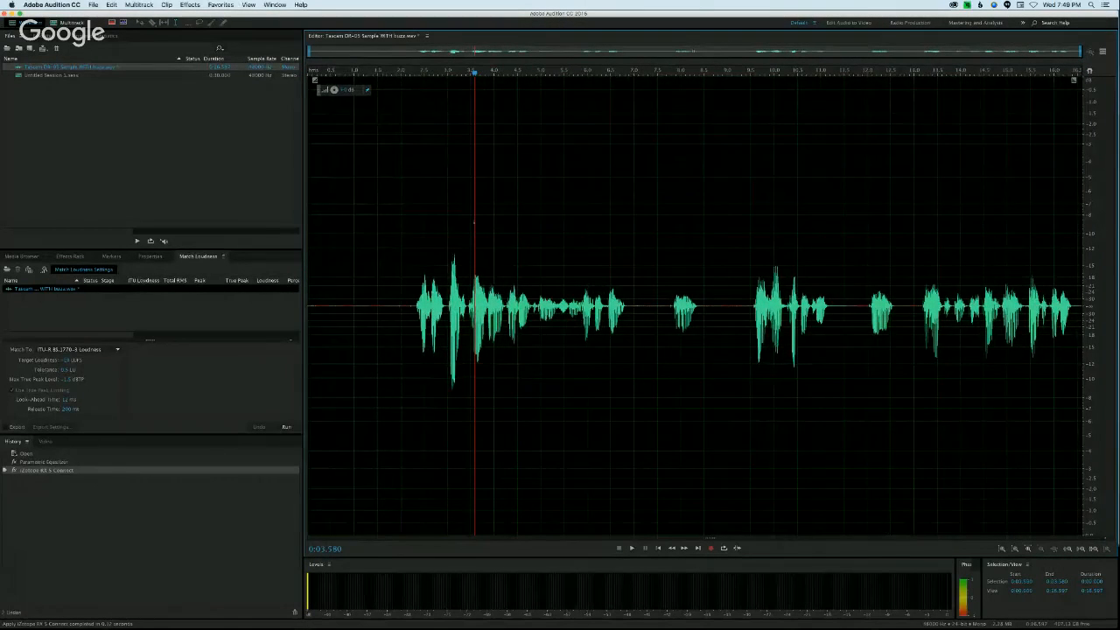
# Step: Undo the RX Connect repair and the parametric equalizer on the sample, and clear the selection
pyautogui.press('super+a')
pyautogui.click(444, 241)
pyautogui.press('super+a')
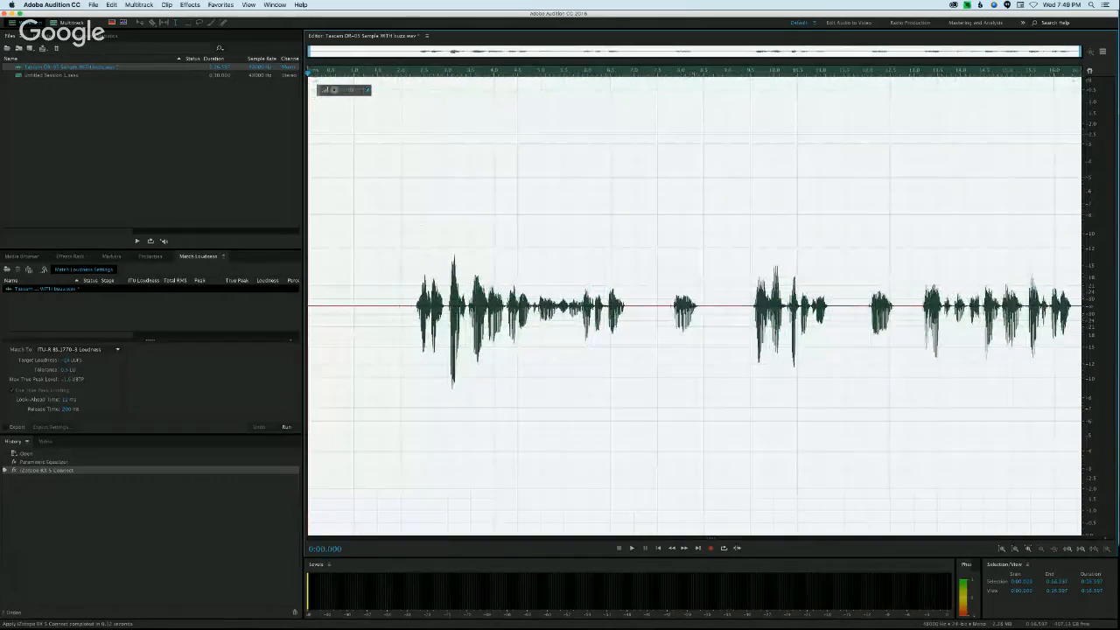
pyautogui.press('super+z')
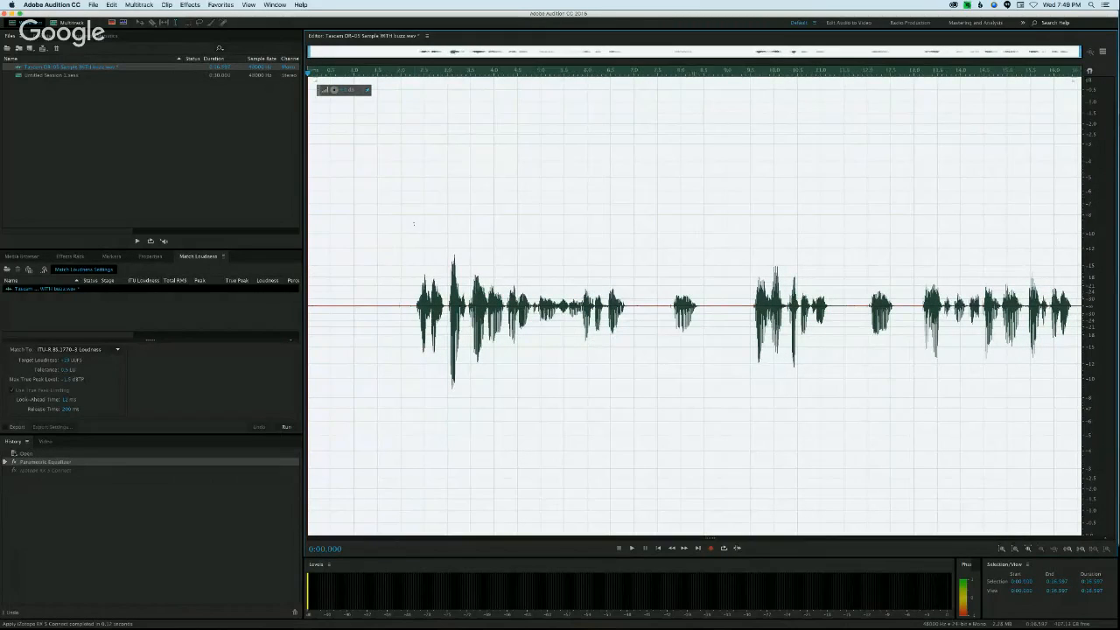
pyautogui.press('super+z')
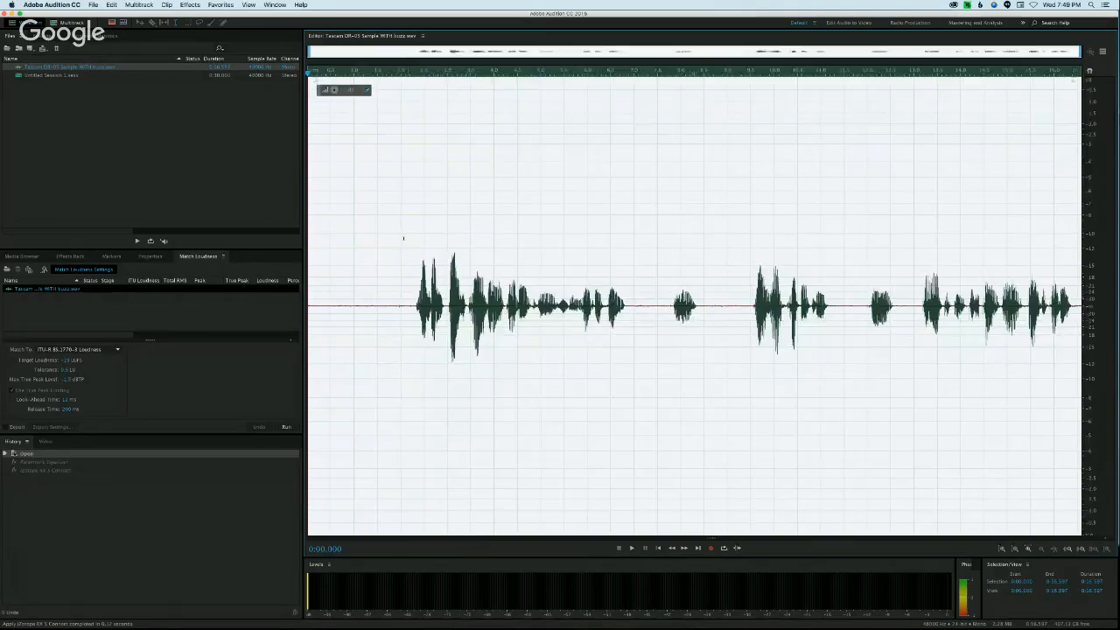
pyautogui.click(403, 240)
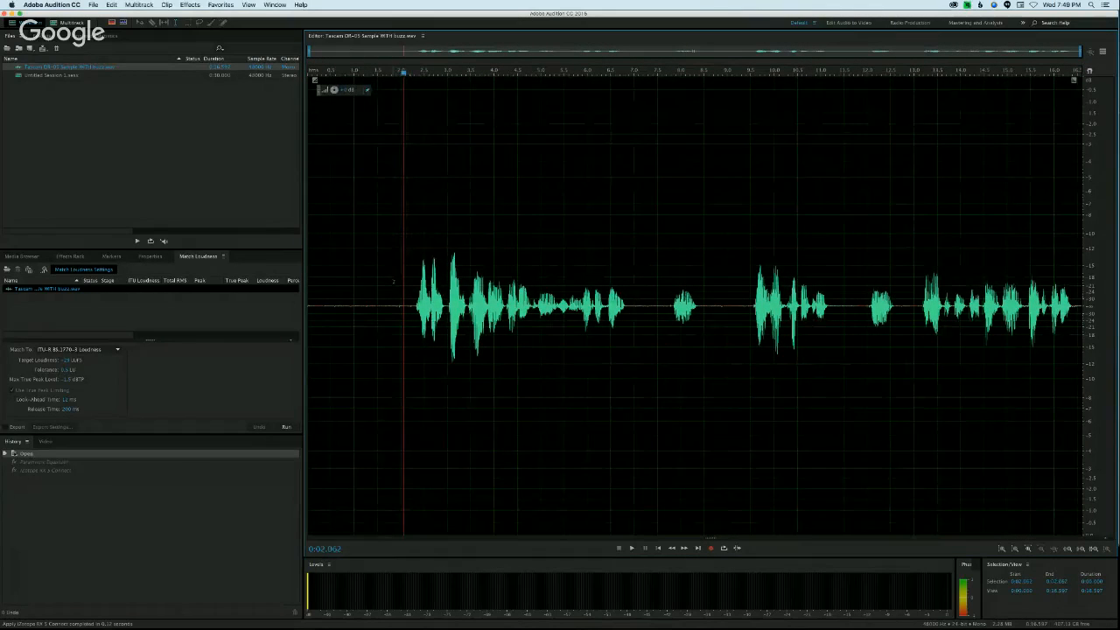
# Step: Select the quiet opening up to about 1.85 s, scan its amplitude statistics and check the RMS histogram and general values
pyautogui.moveTo(392, 274); pyautogui.dragTo(308, 274)
pyautogui.click(98, 36)
pyautogui.click(26, 239)
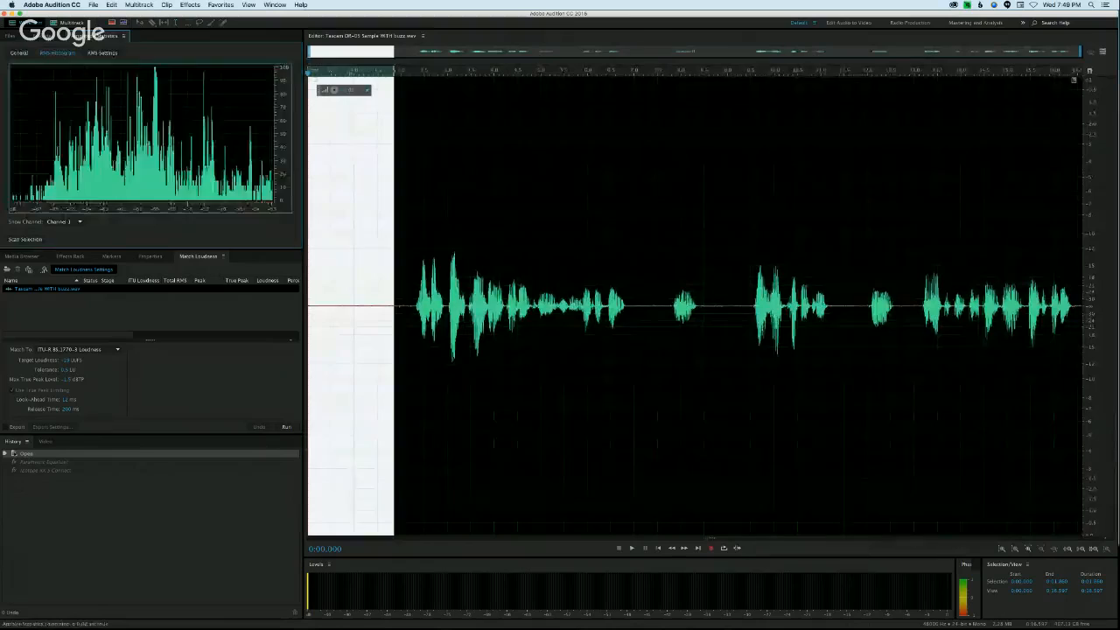
pyautogui.click(18, 52)
pyautogui.click(56, 53)
pyautogui.click(19, 53)
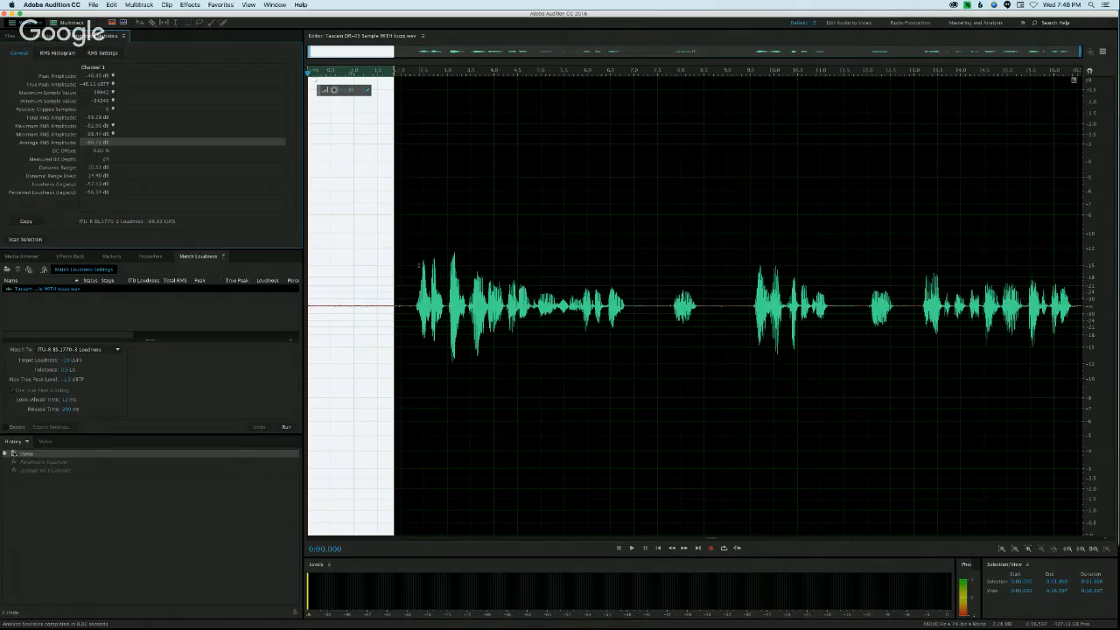
# Step: Match the unequalized sample's loudness to ITU-R BS.1770-3 and clear the selection
pyautogui.click(9, 37)
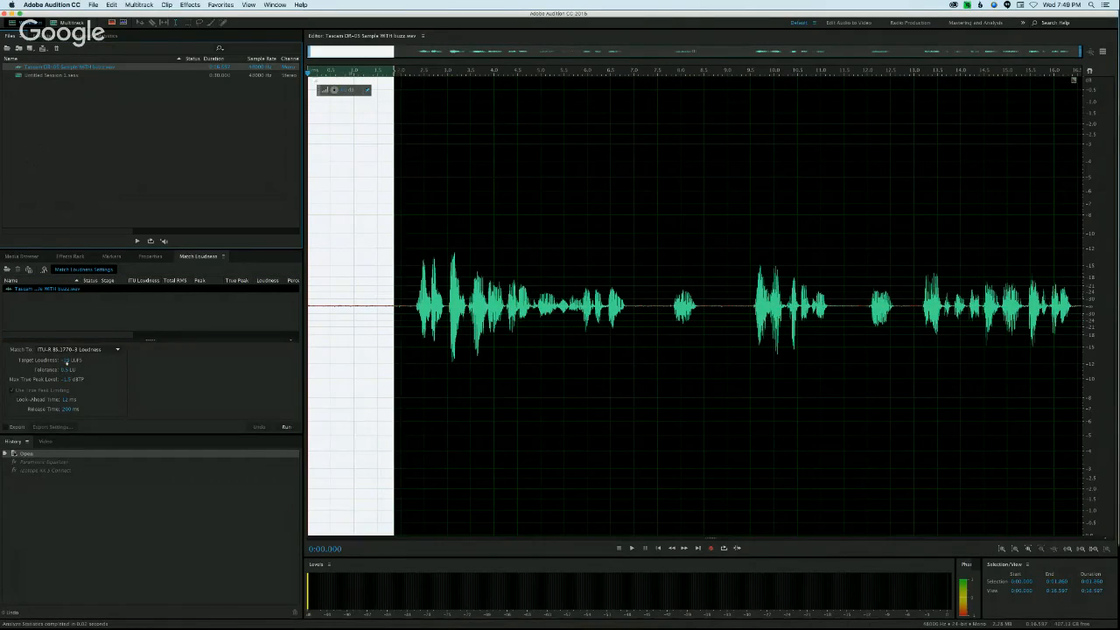
pyautogui.click(286, 426)
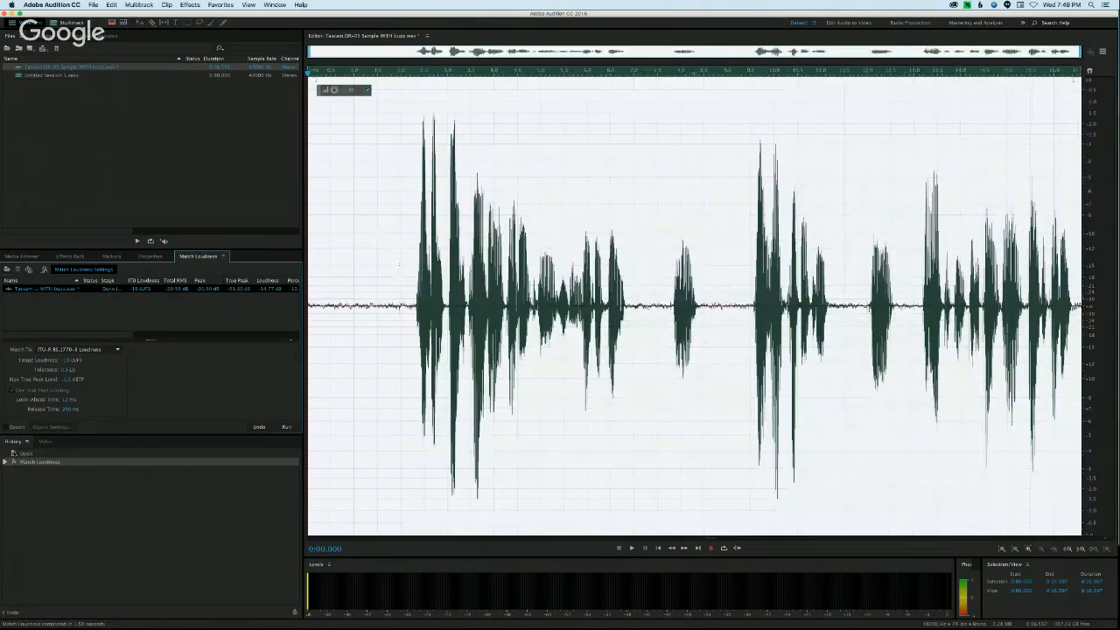
pyautogui.click(401, 245)
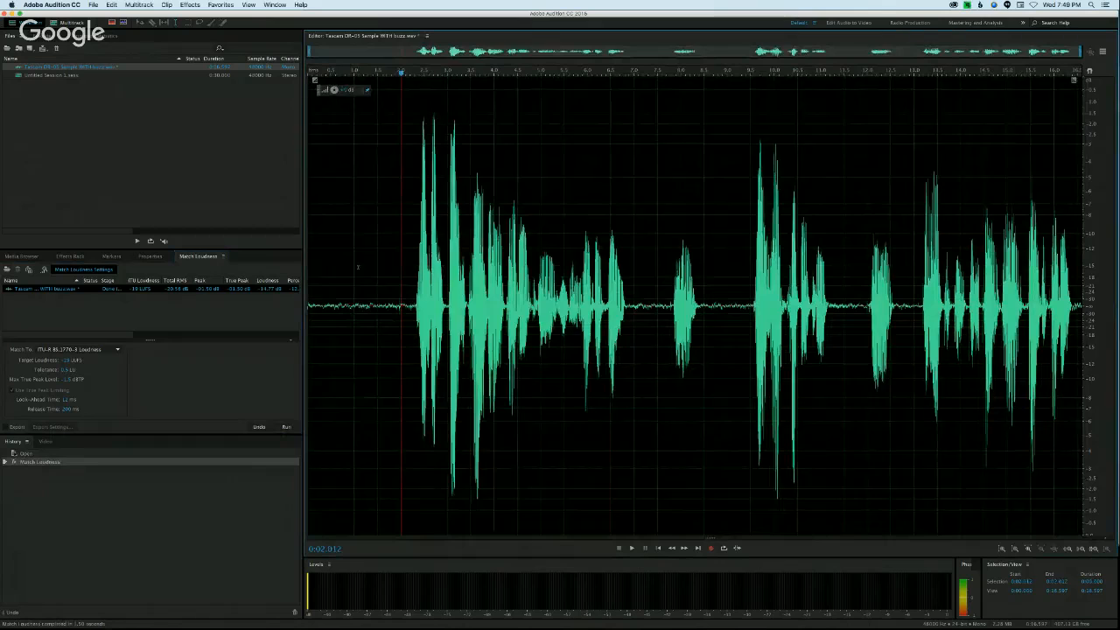
# Step: Rescan the amplitude statistics of the loudness-matched sample's quiet opening, up to about 1.9 s, and check its RMS histogram and general values
pyautogui.moveTo(393, 249); pyautogui.dragTo(263, 259)
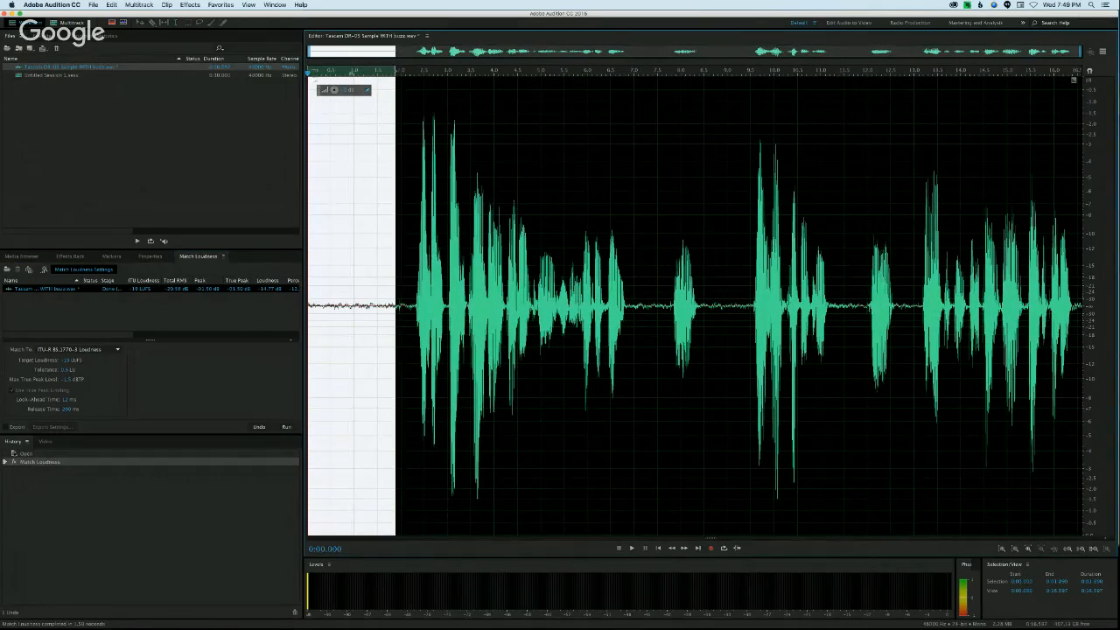
pyautogui.click(98, 36)
pyautogui.click(31, 238)
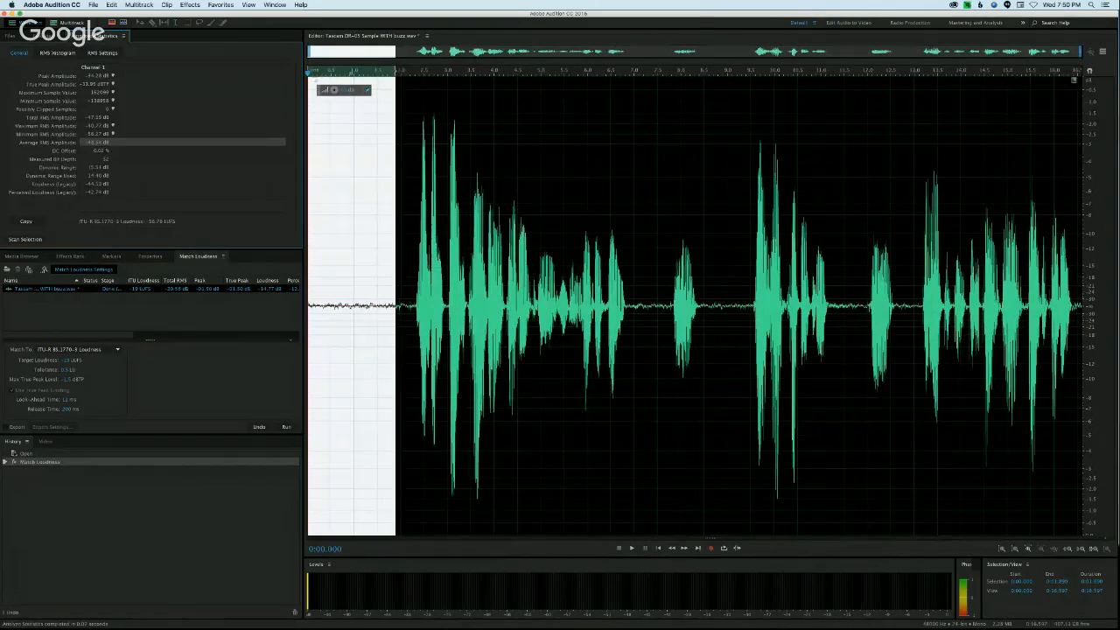
pyautogui.click(53, 54)
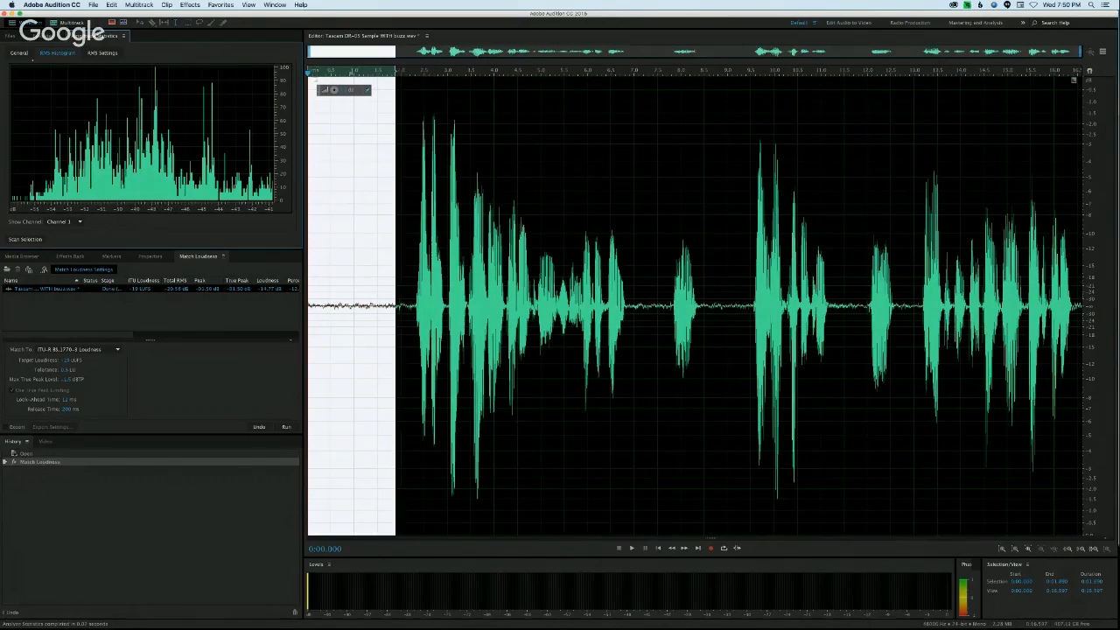
pyautogui.click(19, 53)
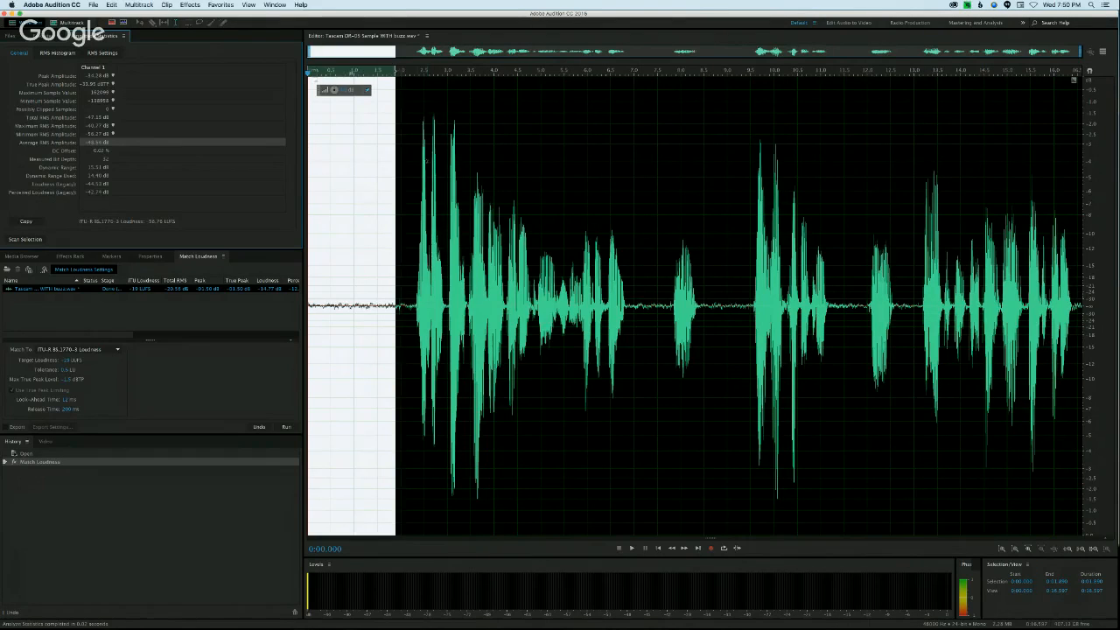
pyautogui.moveTo(418, 159); pyautogui.dragTo(626, 173)
pyautogui.click(587, 164)
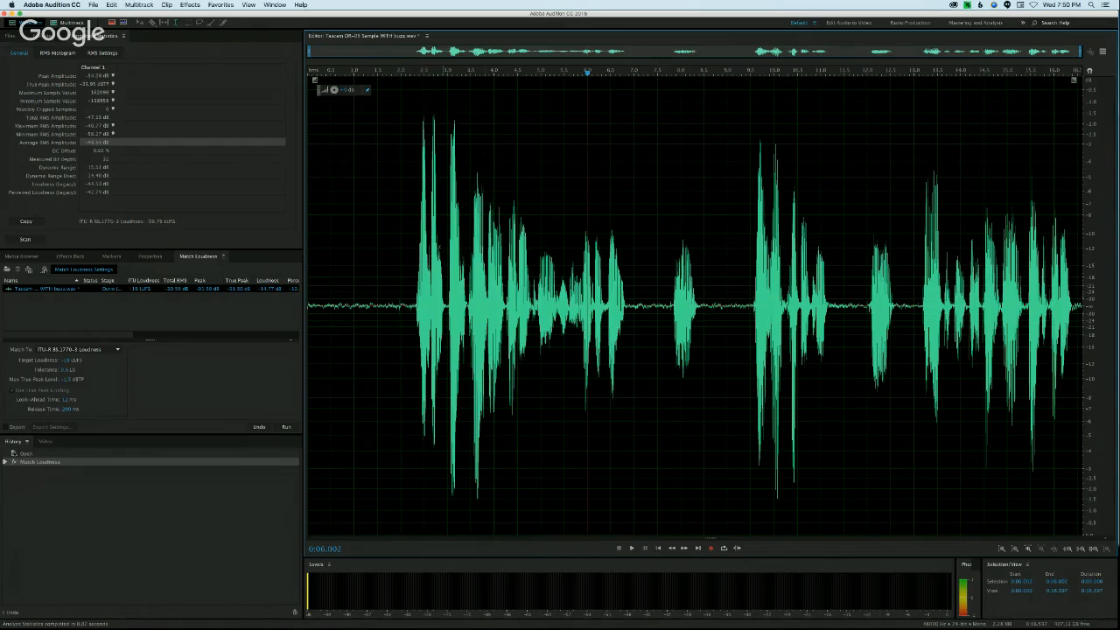
# Step: Select the quiet opening up to about 1.85 s and capture it as the noise print for the Noise Reduction effect
pyautogui.moveTo(392, 286); pyautogui.dragTo(308, 286)
pyautogui.moveTo(392, 235); pyautogui.dragTo(394, 235)
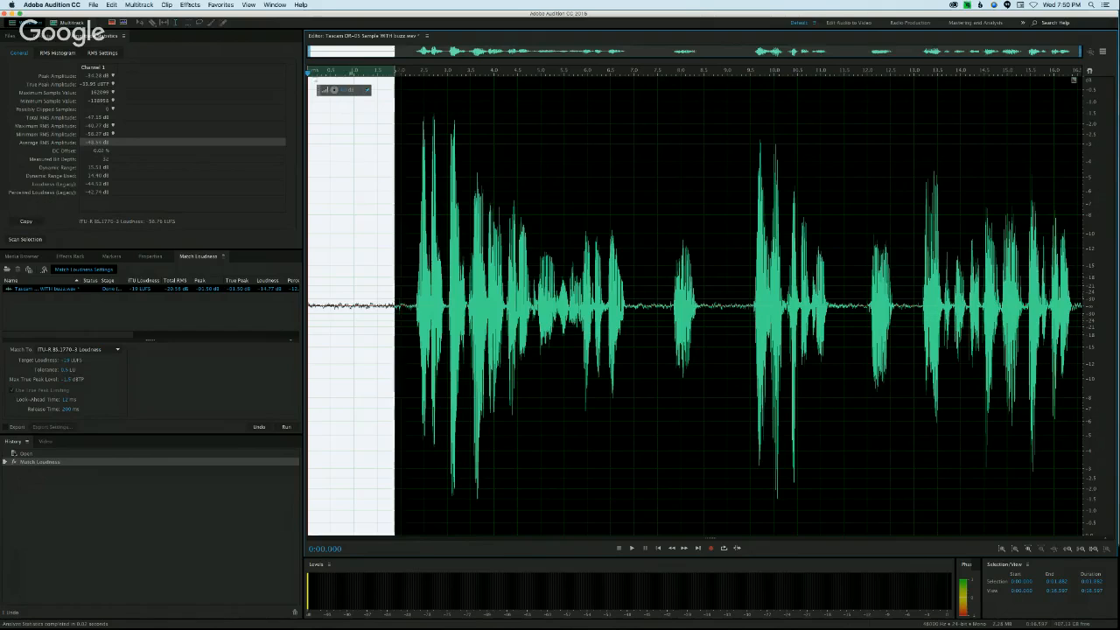
pyautogui.click(189, 4)
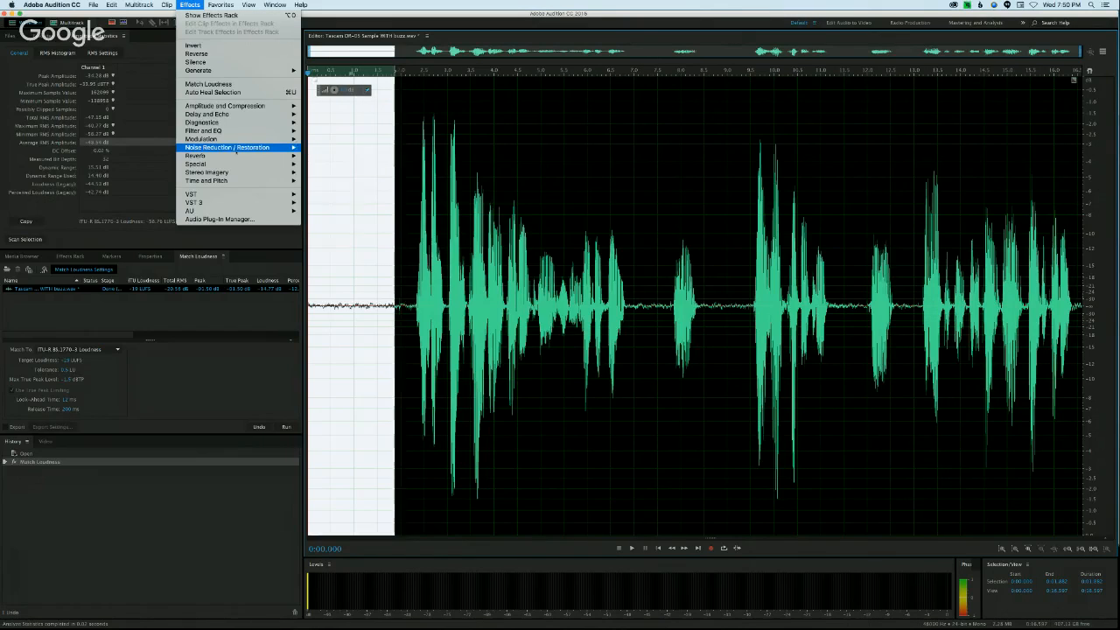
pyautogui.moveTo(254, 148)
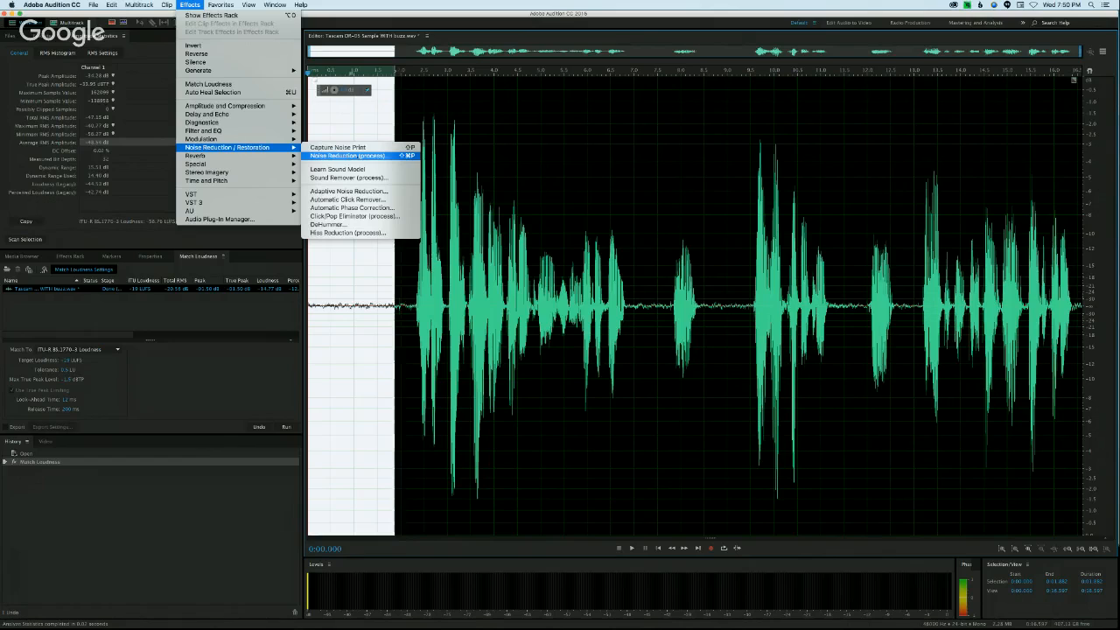
pyautogui.click(349, 154)
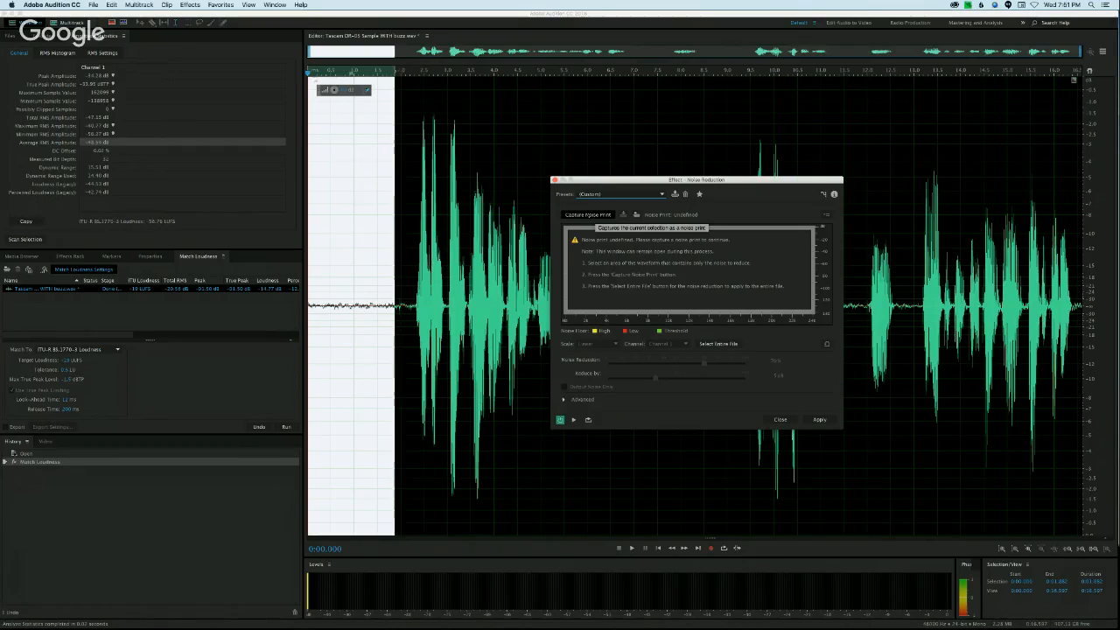
pyautogui.click(588, 216)
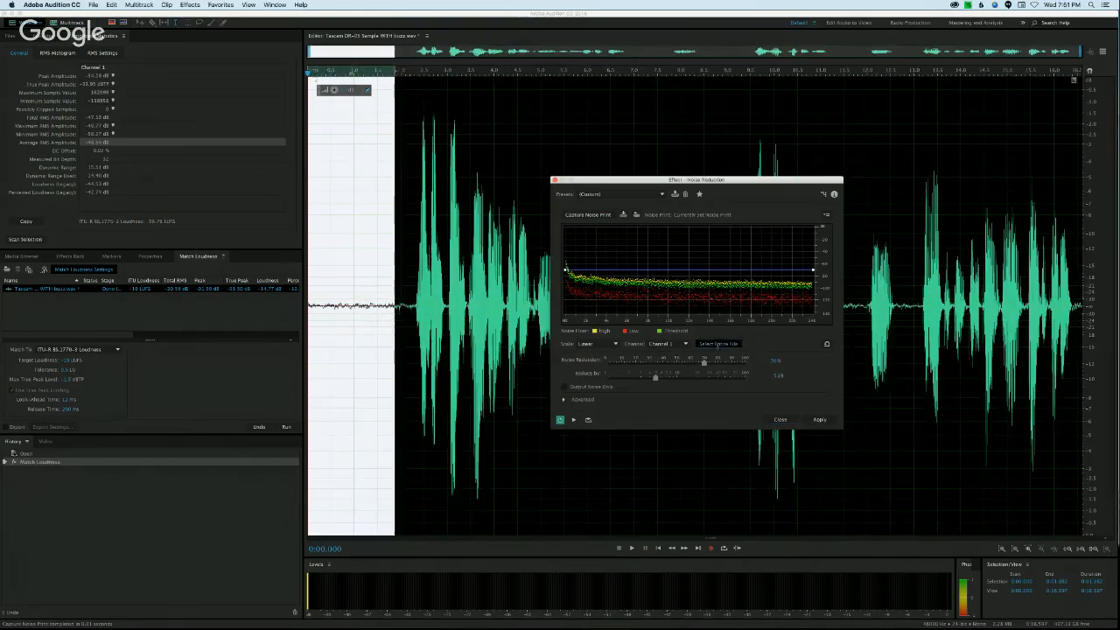
# Step: Target the entire file in Noise Reduction, setting the reduction strength to 50% and Reduce By to about 6 dB
pyautogui.click(718, 343)
pyautogui.moveTo(728, 180); pyautogui.dragTo(638, 178)
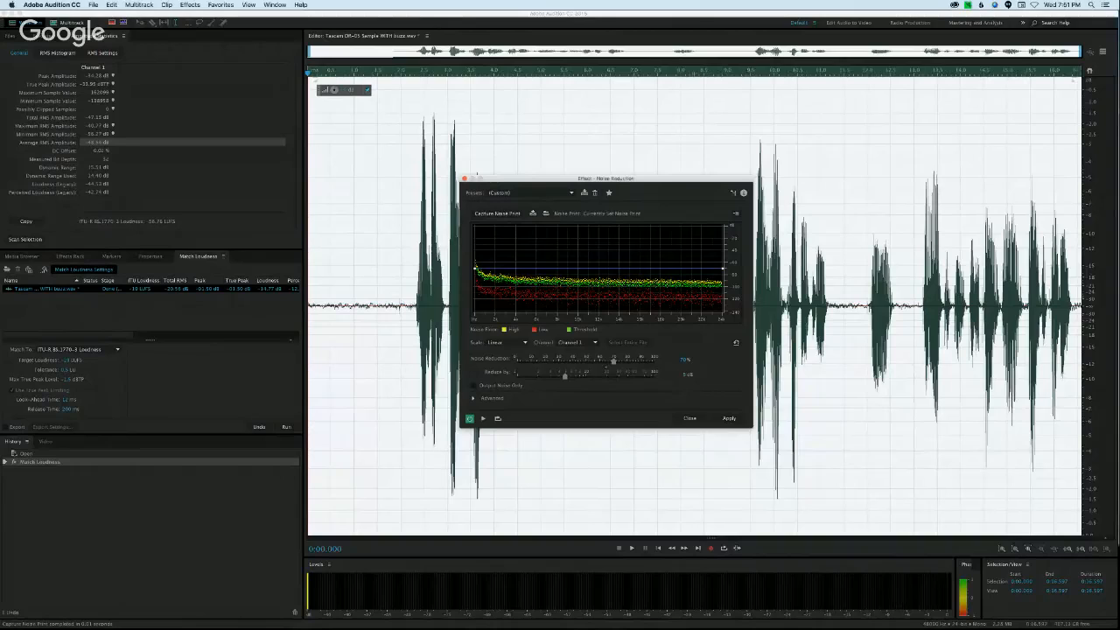
pyautogui.moveTo(614, 360); pyautogui.dragTo(571, 376)
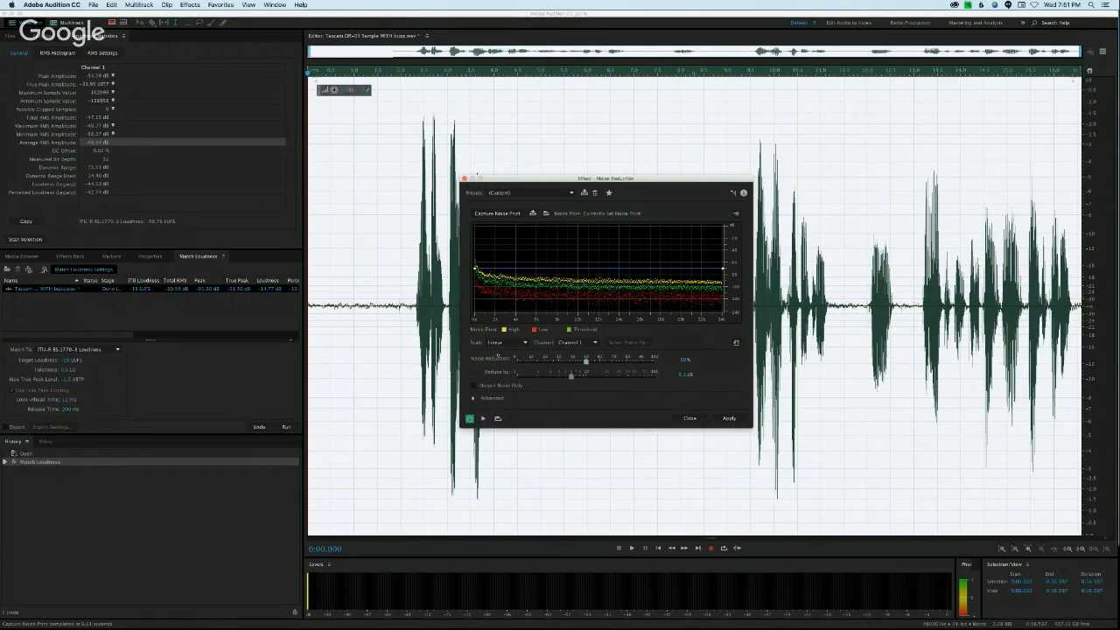
pyautogui.moveTo(569, 178); pyautogui.dragTo(575, 157)
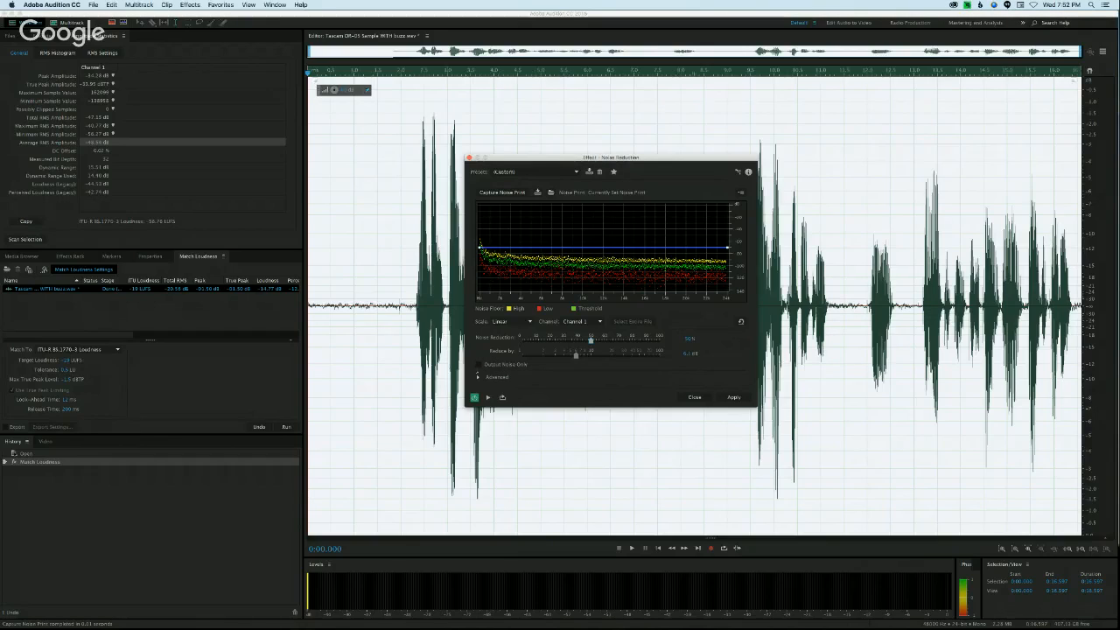
pyautogui.click(478, 364)
pyautogui.moveTo(527, 163); pyautogui.dragTo(587, 163)
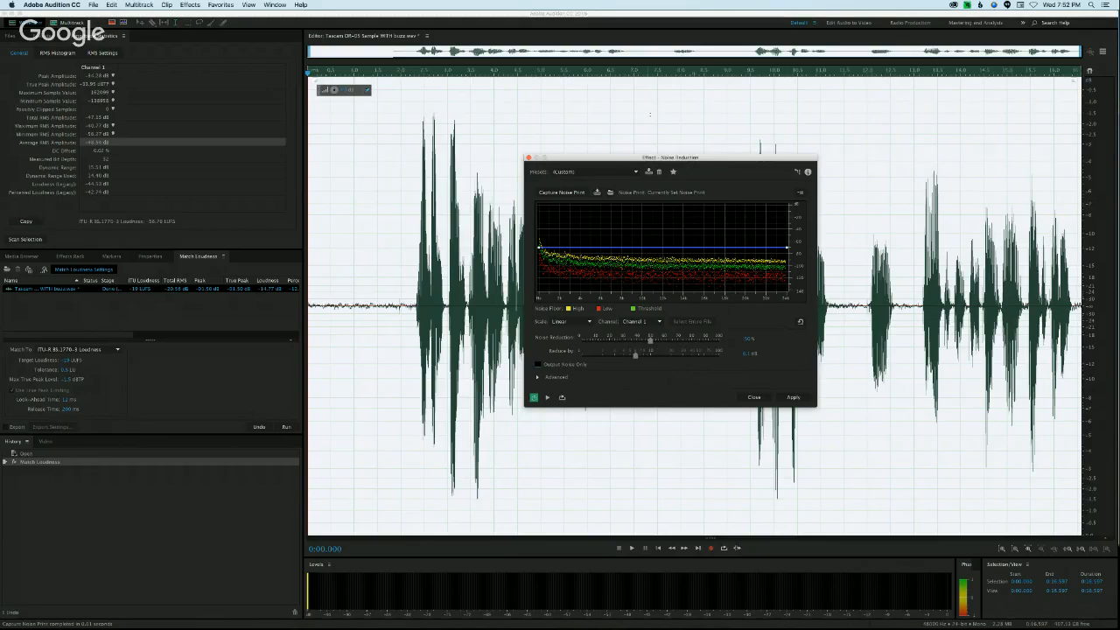
pyautogui.moveTo(626, 160); pyautogui.dragTo(607, 158)
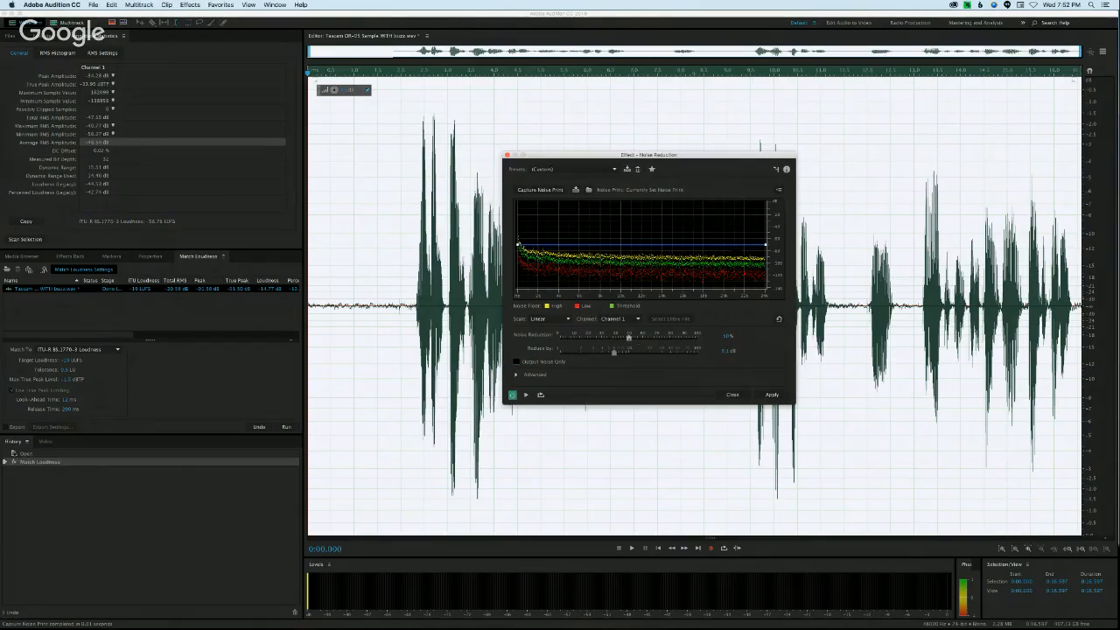
# Step: Preview the noise reduction from about 2.24 s and apply it to the whole sample
pyautogui.click(411, 257)
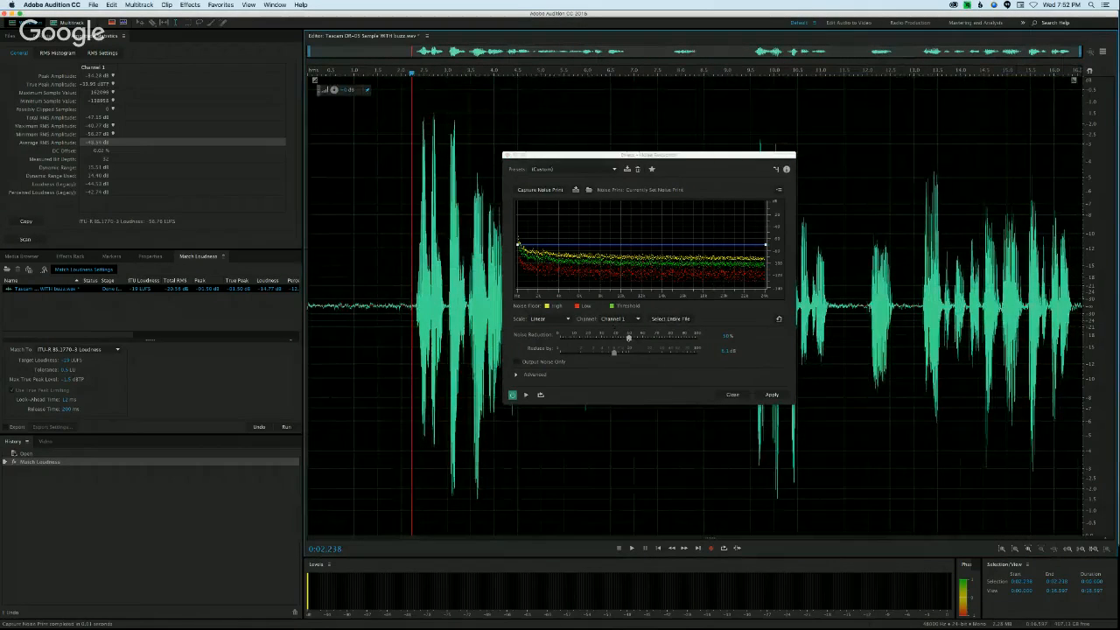
pyautogui.press('space')
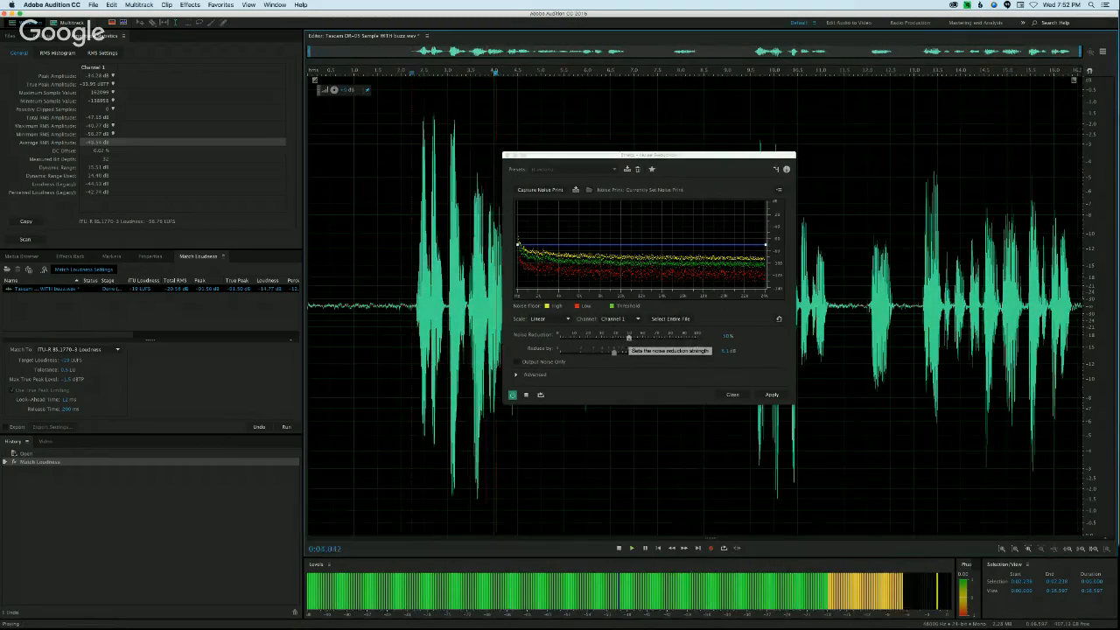
pyautogui.click(629, 338)
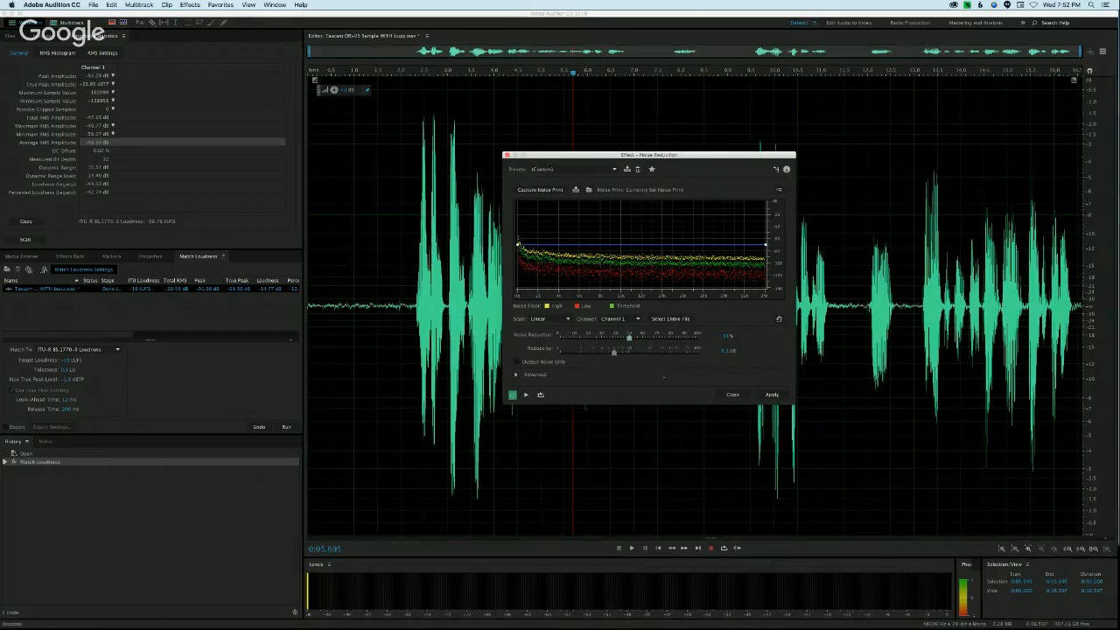
pyautogui.click(772, 395)
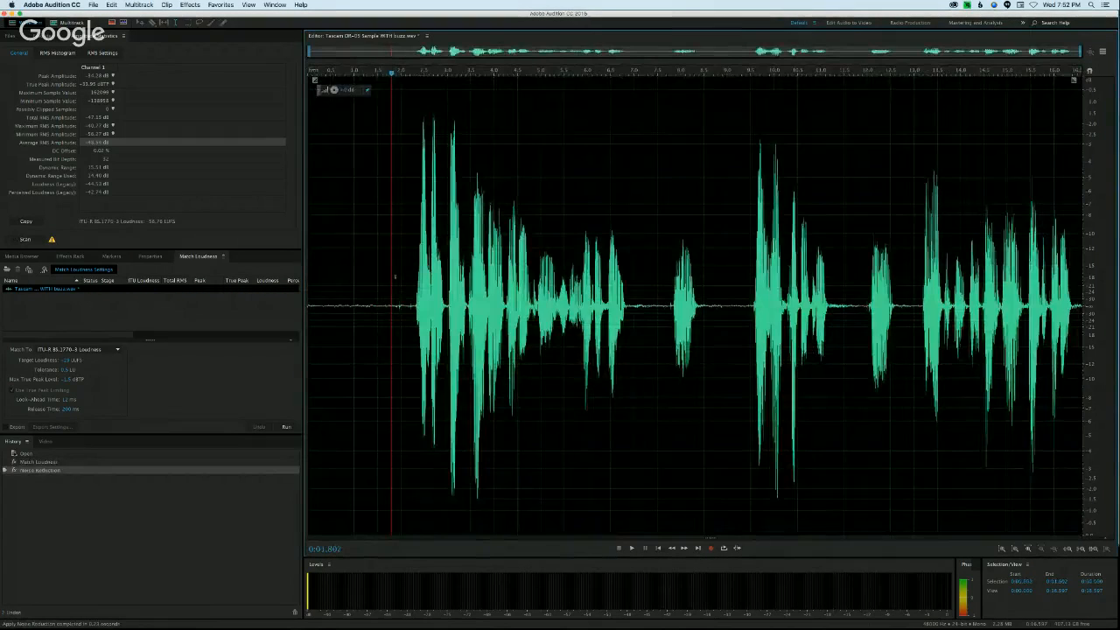
# Step: Select the quiet opening up to about 1.88 s, rescan its amplitude statistics and capture it as a new noise print
pyautogui.moveTo(395, 277); pyautogui.dragTo(308, 276)
pyautogui.click(19, 239)
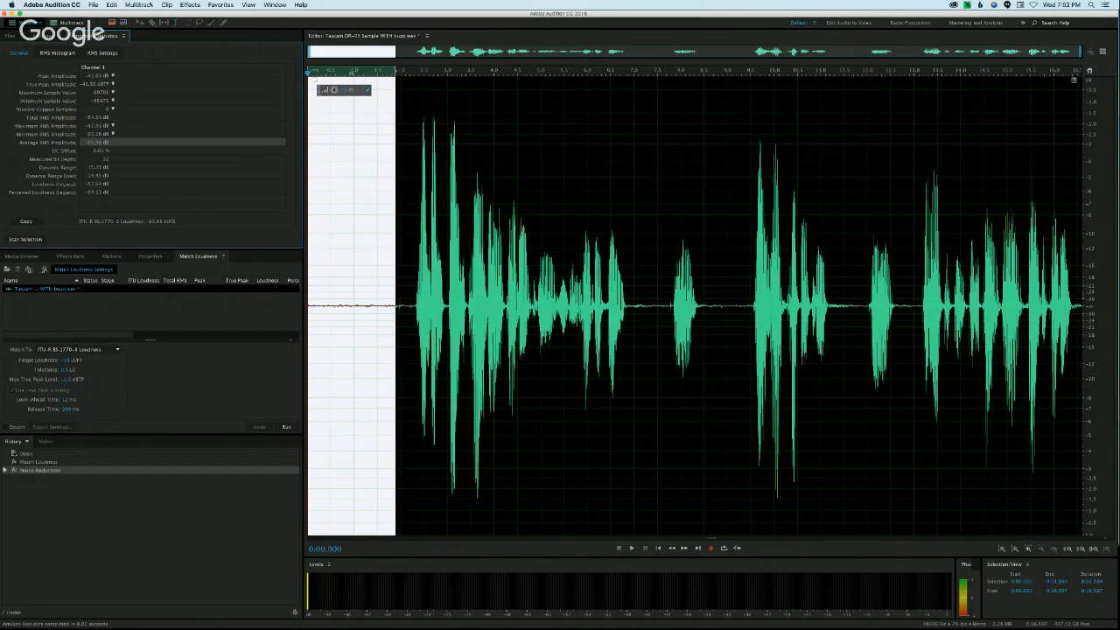
pyautogui.click(190, 4)
pyautogui.moveTo(259, 195)
pyautogui.moveTo(254, 147)
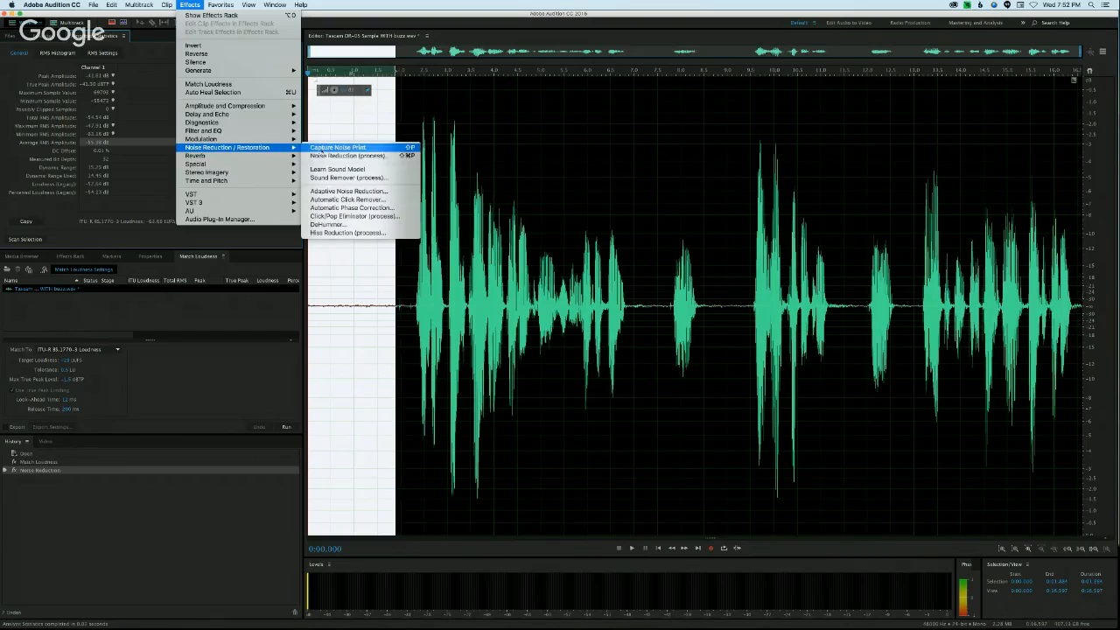
pyautogui.click(349, 155)
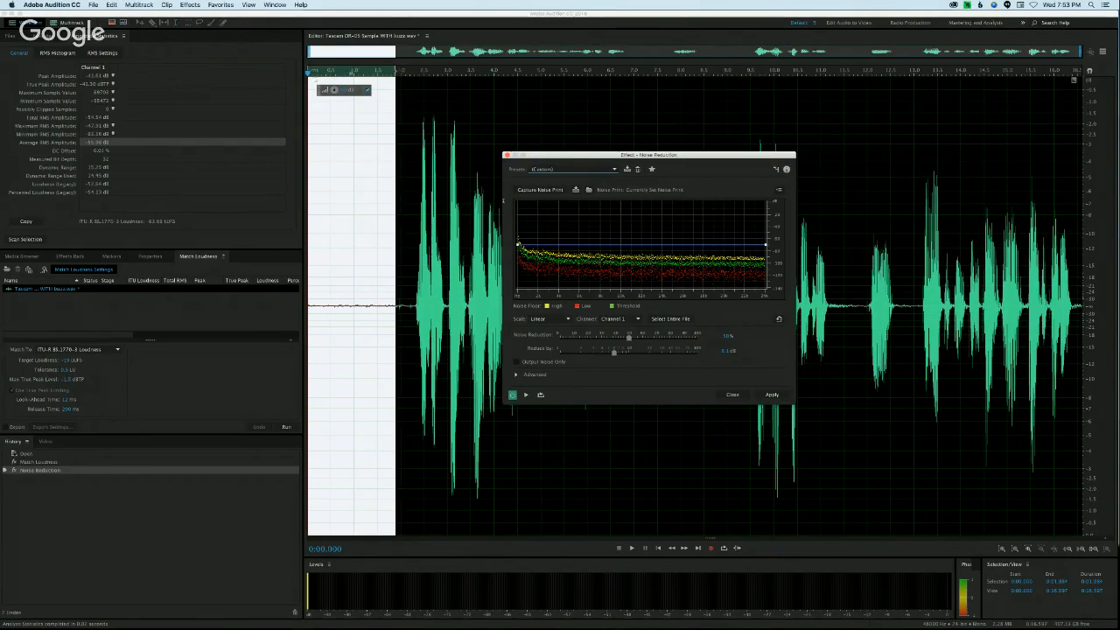
pyautogui.click(535, 190)
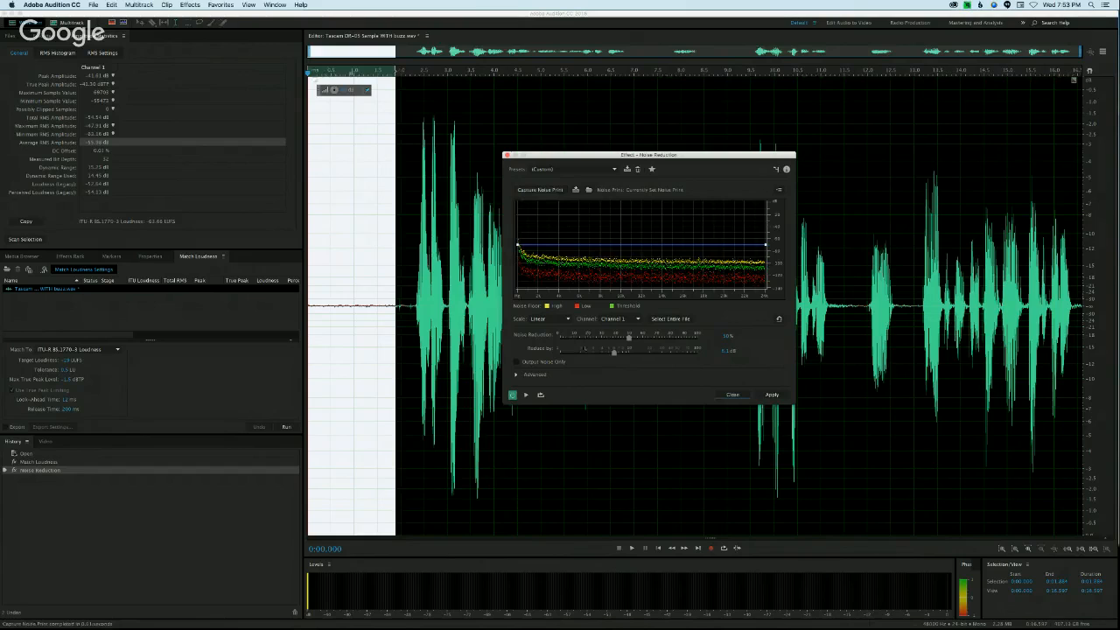
# Step: Preview the second noise reduction pass on the entire file and apply it
pyautogui.click(674, 319)
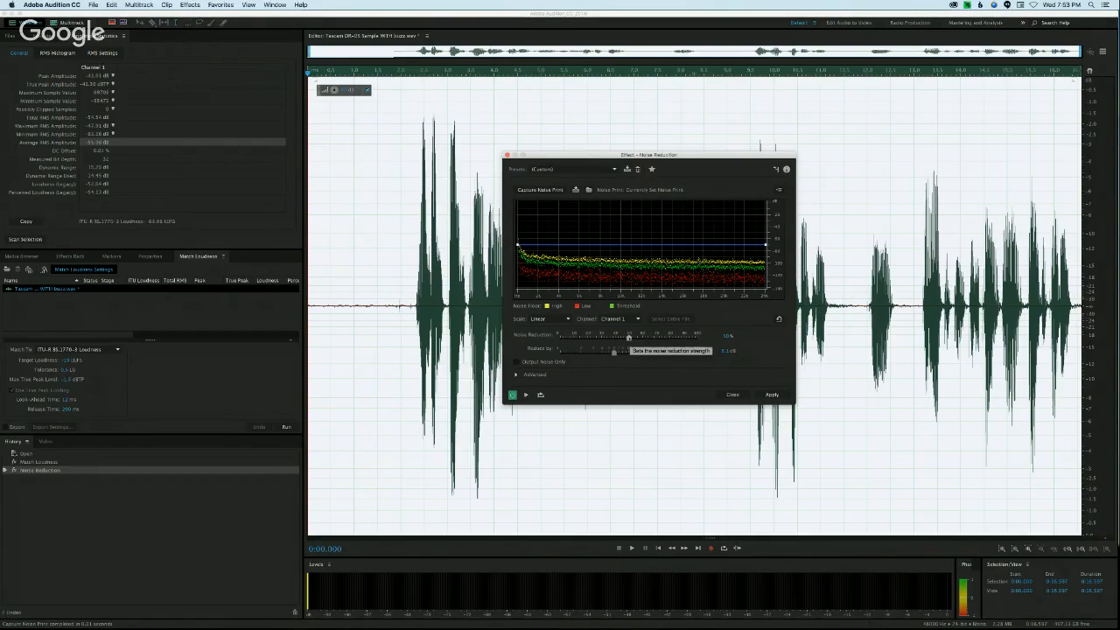
pyautogui.press('space')
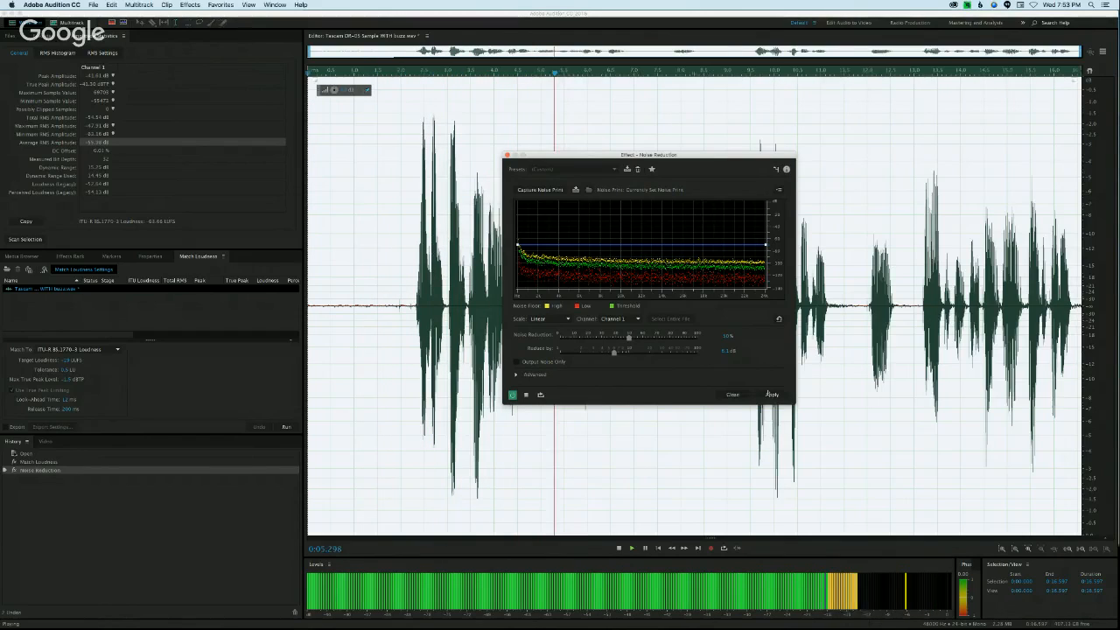
pyautogui.press('space')
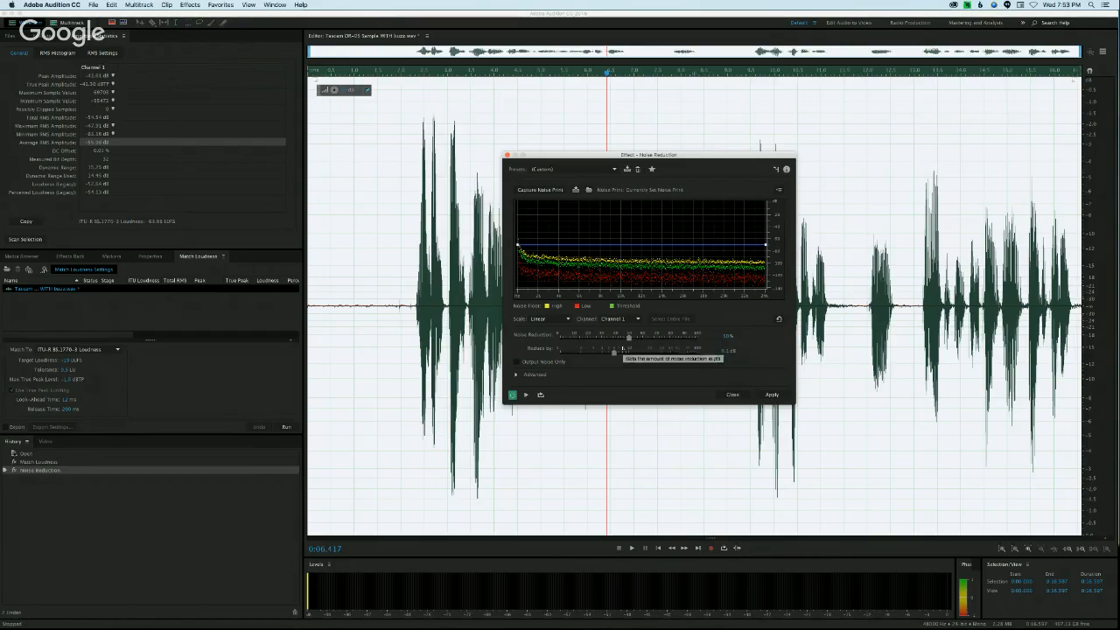
pyautogui.click(771, 394)
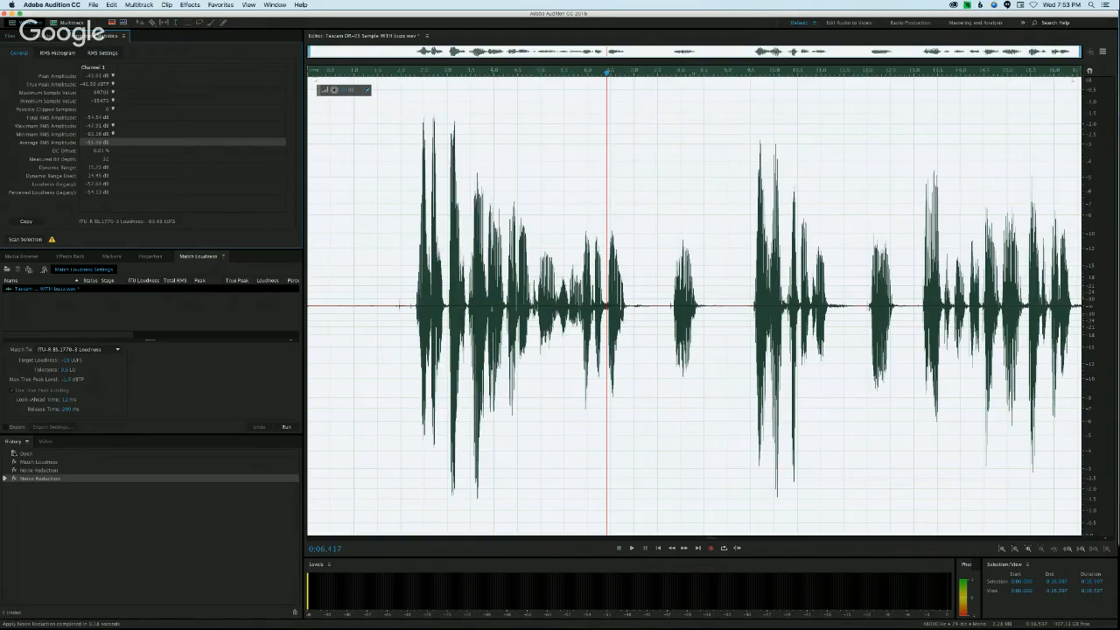
pyautogui.doubleClick(491, 309)
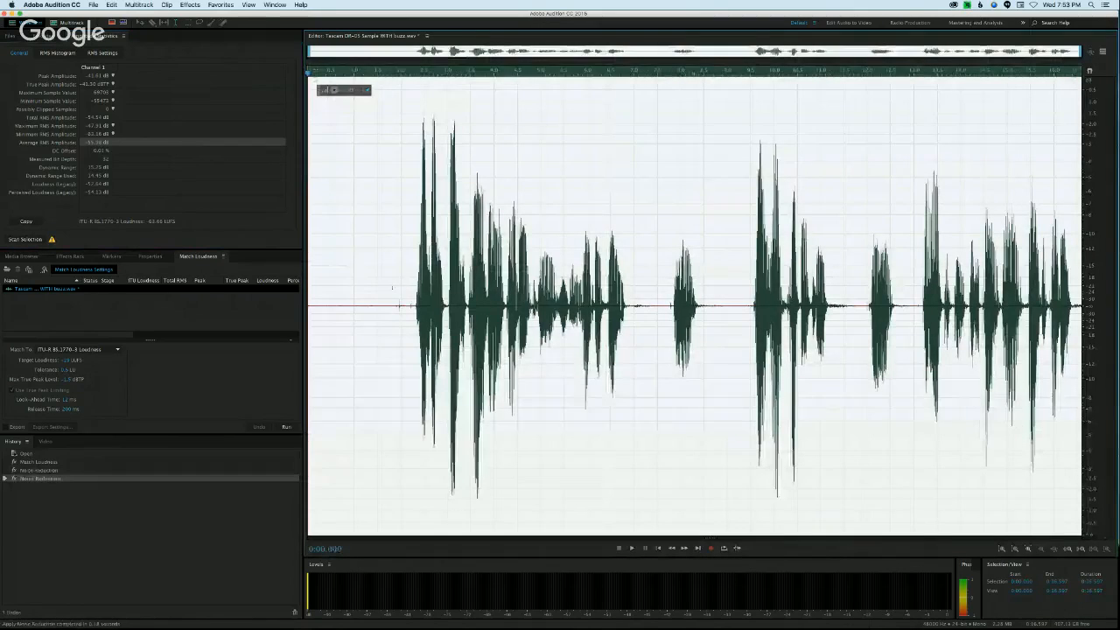
# Step: Select the quiet opening up to about 1.86 s, rescan its amplitude statistics and check its RMS histogram
pyautogui.moveTo(393, 306); pyautogui.dragTo(307, 297)
pyautogui.click(24, 238)
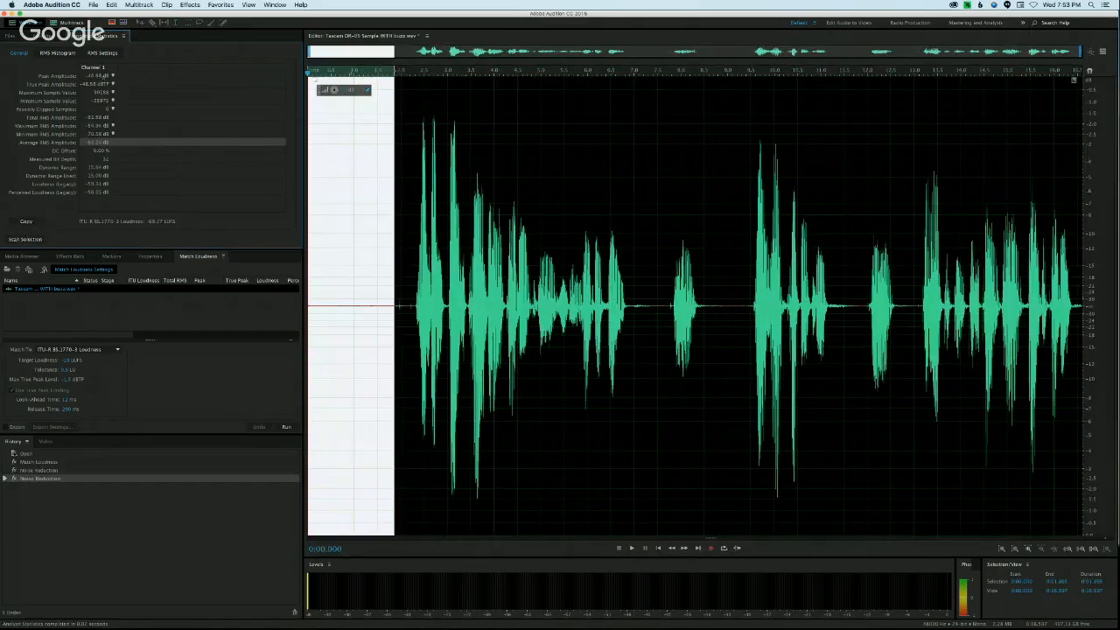
pyautogui.click(58, 54)
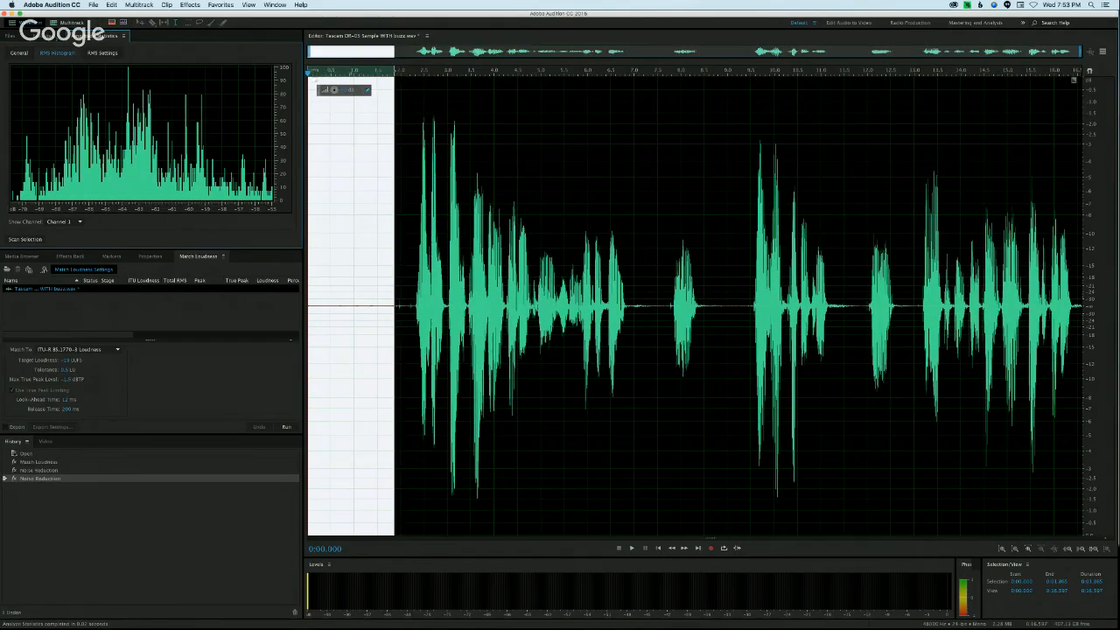
# Step: Select the quiet opening up to about 1.75 s and capture it as the noise print for a third Noise Reduction pass
pyautogui.click(383, 133)
pyautogui.moveTo(388, 145); pyautogui.dragTo(193, 57)
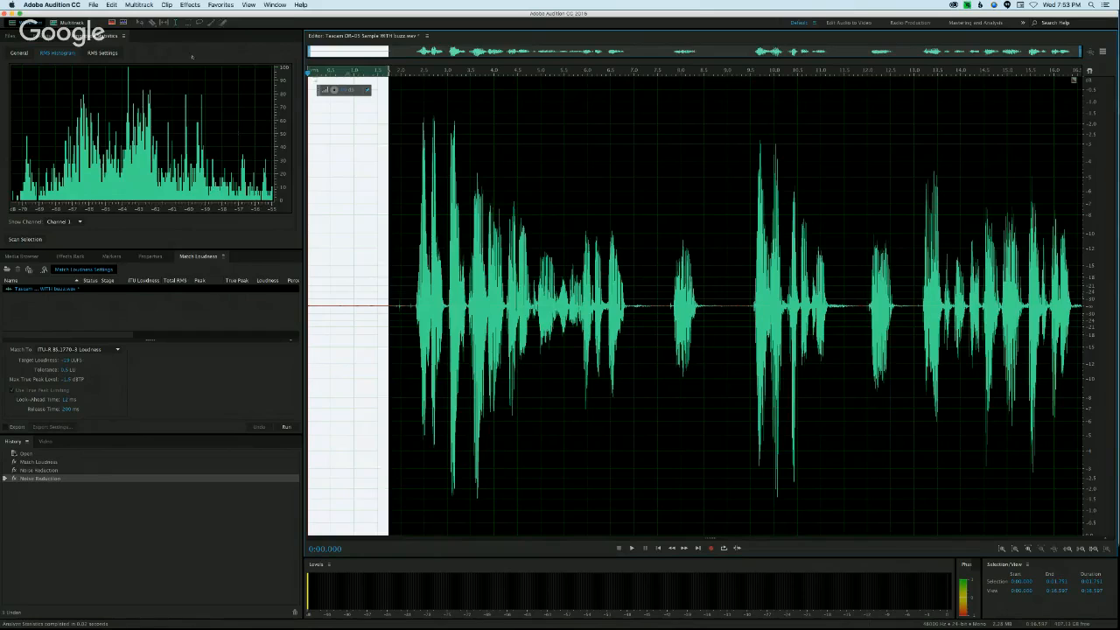
pyautogui.click(207, 4)
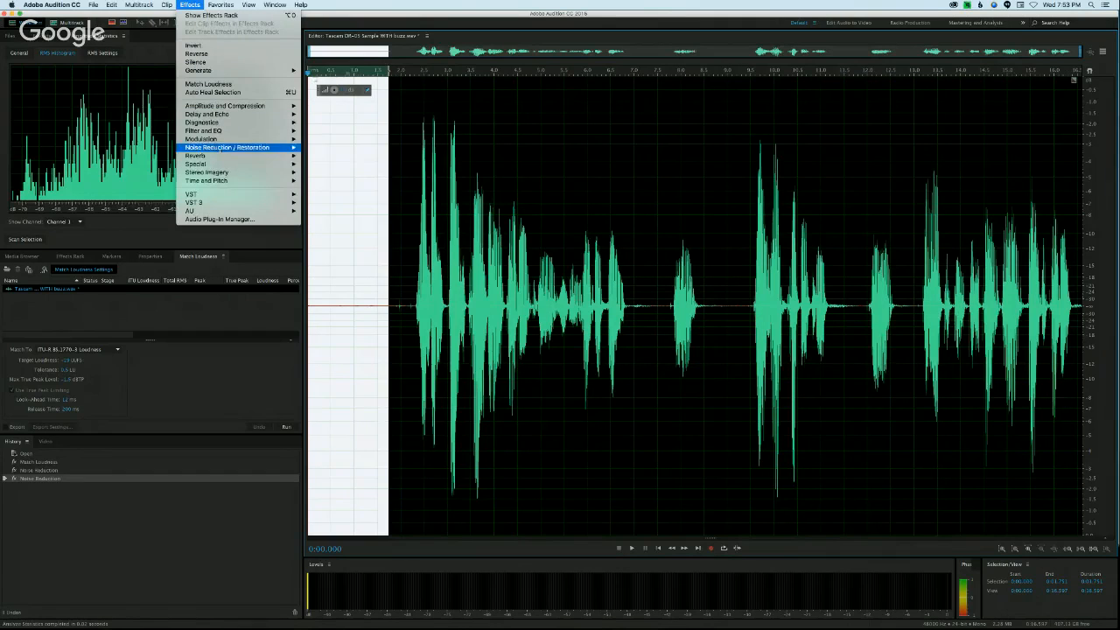
pyautogui.moveTo(226, 173)
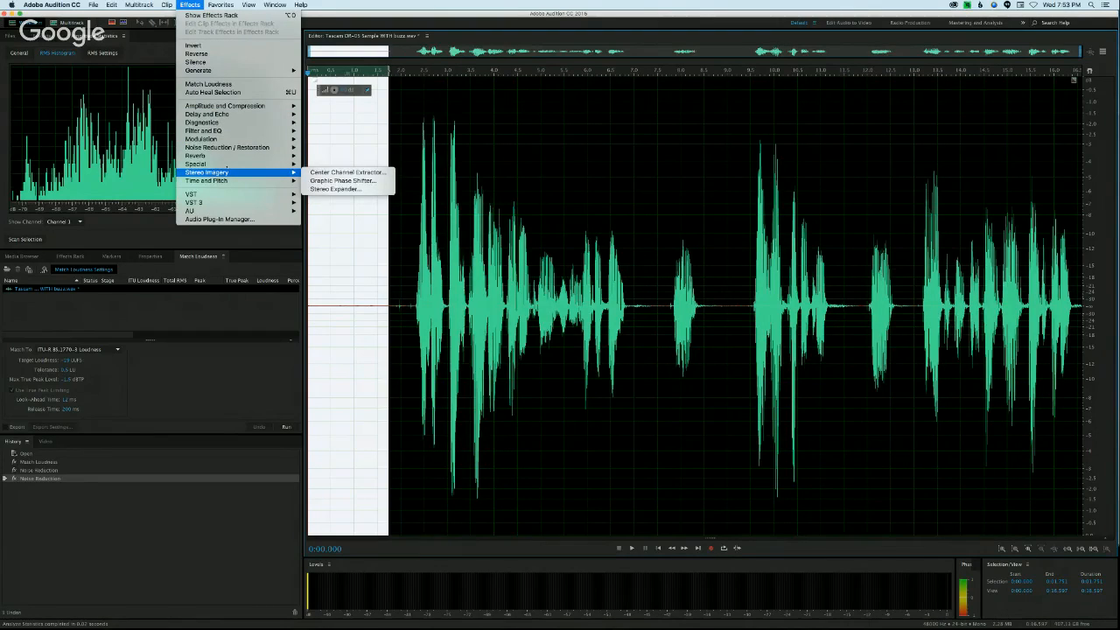
pyautogui.moveTo(254, 147)
pyautogui.click(345, 157)
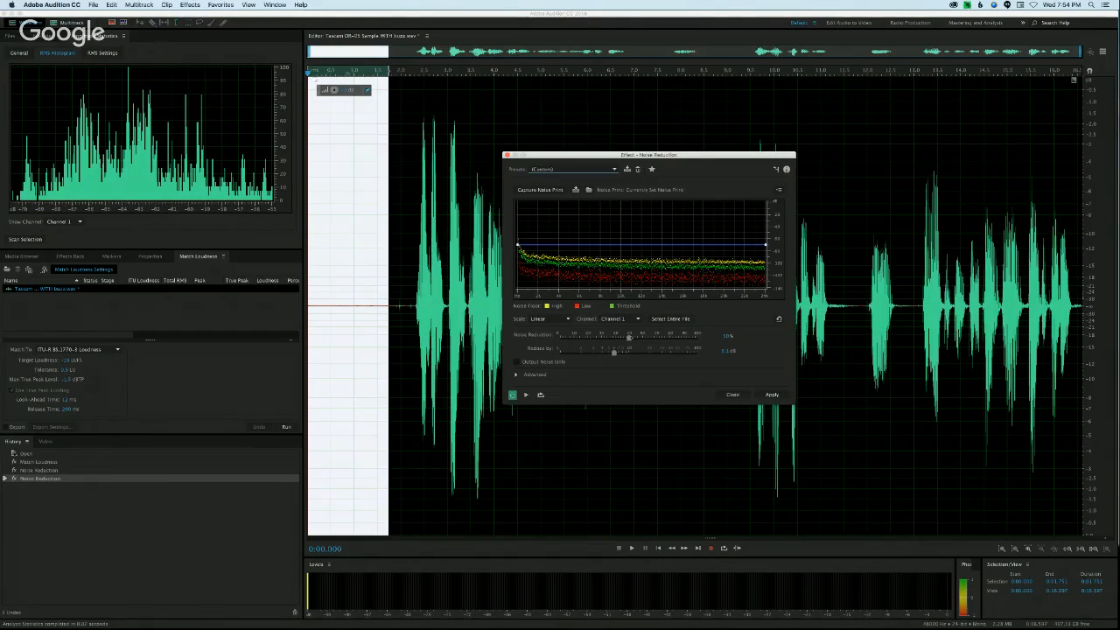
pyautogui.click(539, 190)
# Step: Target the whole file, preview the third noise reduction pass from just before the speech and apply it
pyautogui.click(671, 318)
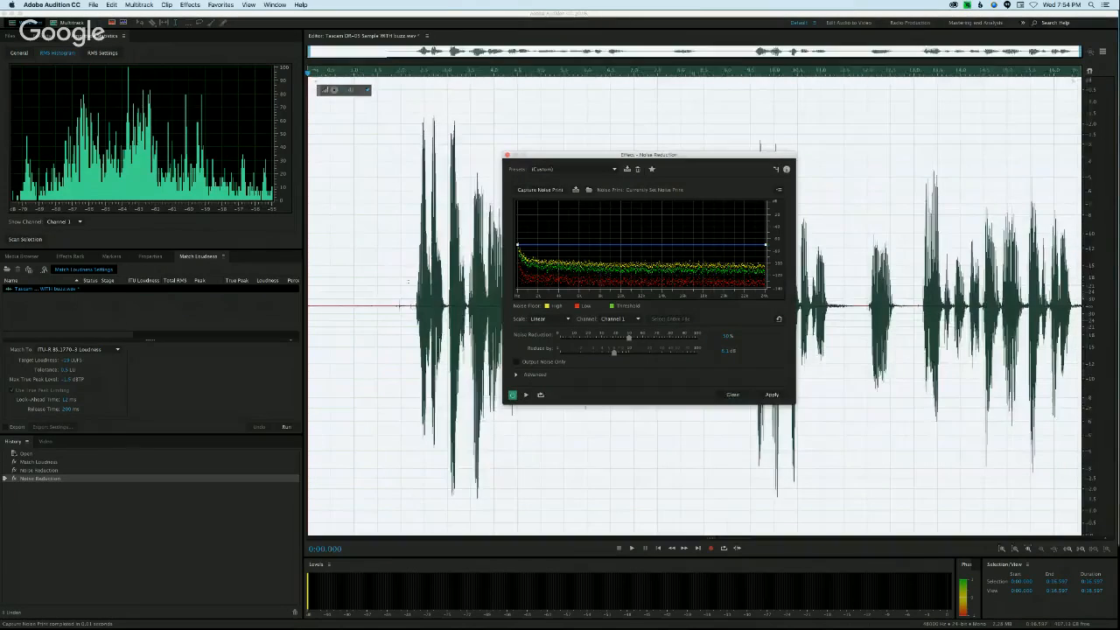
pyautogui.click(409, 361)
pyautogui.click(526, 394)
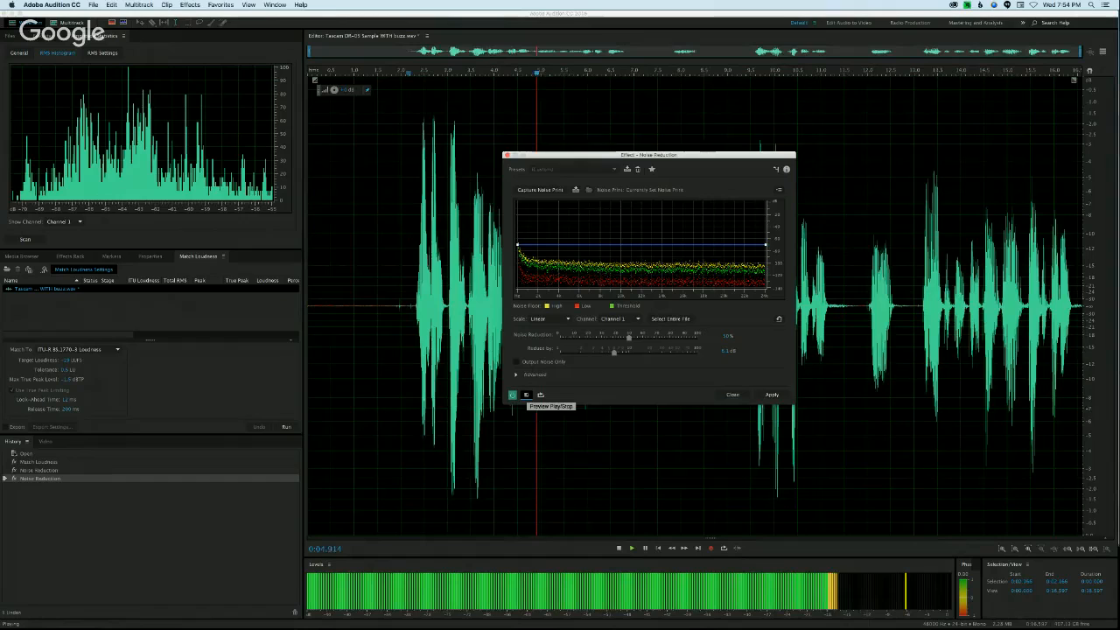
pyautogui.click(526, 395)
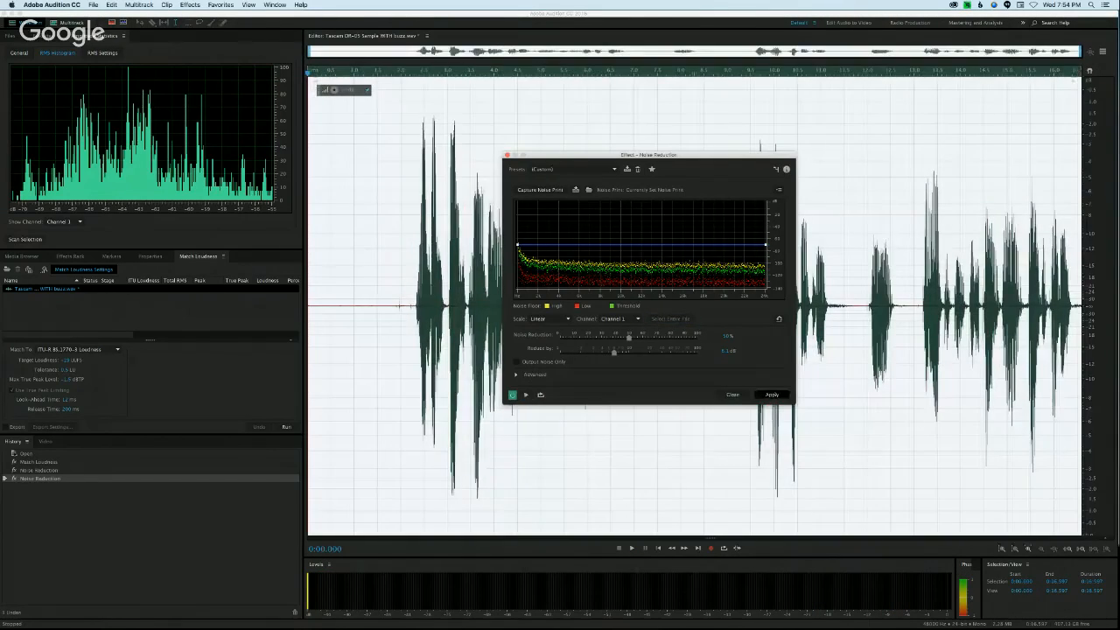
pyautogui.click(771, 395)
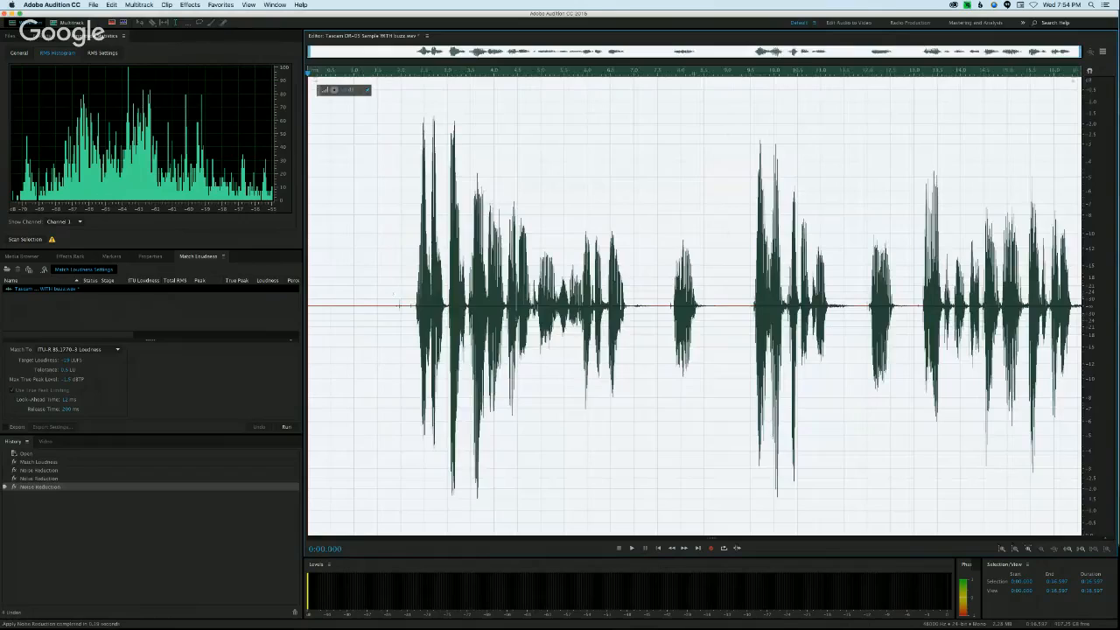
# Step: Rescan the amplitude statistics of the quiet opening, up to about 1.85 s, and check its general values and RMS histogram
pyautogui.press('super+z')
pyautogui.click(26, 53)
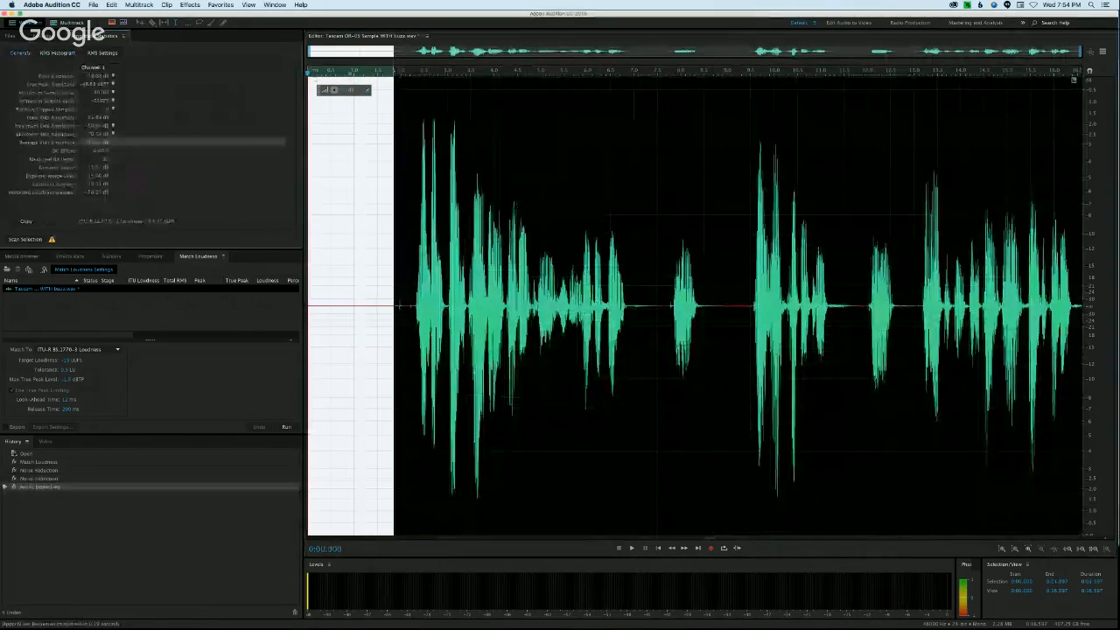
pyautogui.click(26, 239)
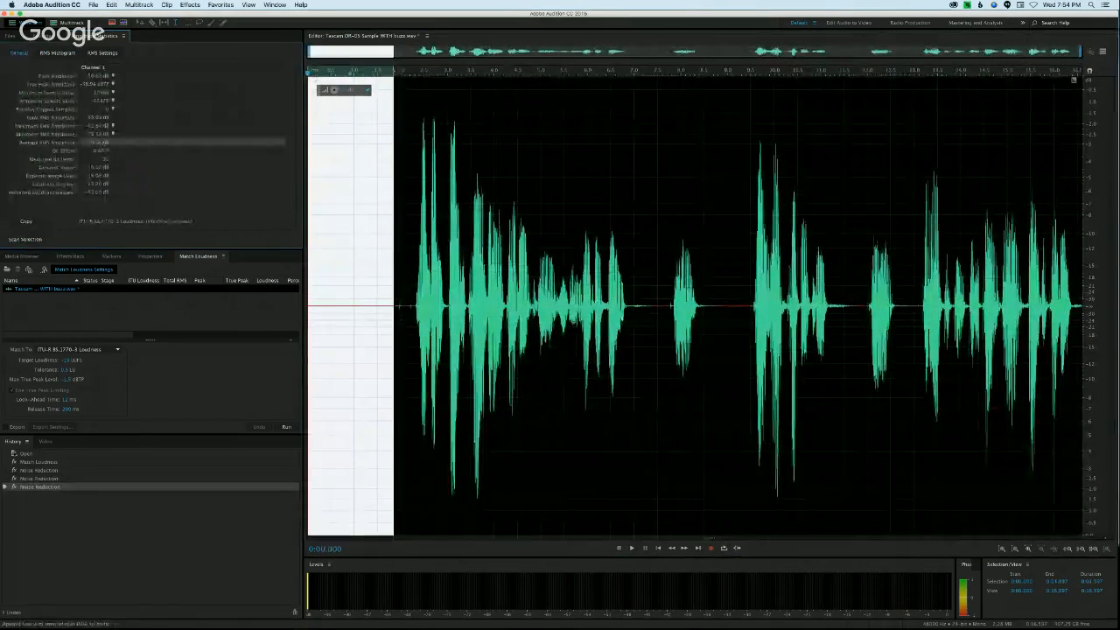
pyautogui.click(63, 53)
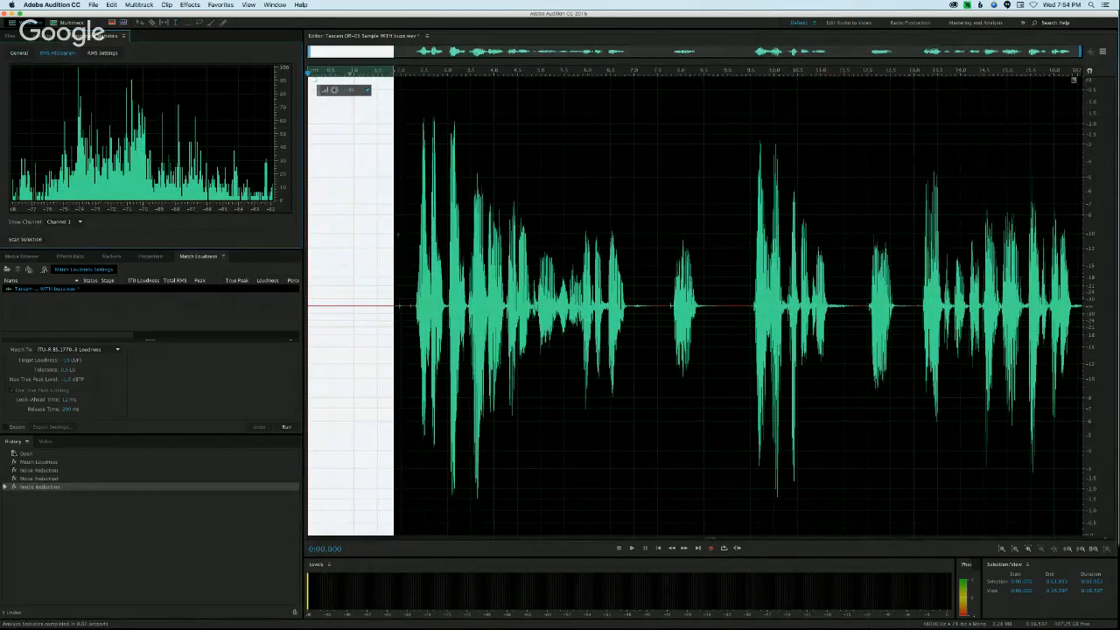
# Step: Clear the selection, examine the noise-reduced sample in the spectral frequency display and return to the waveform-only view
pyautogui.click(385, 232)
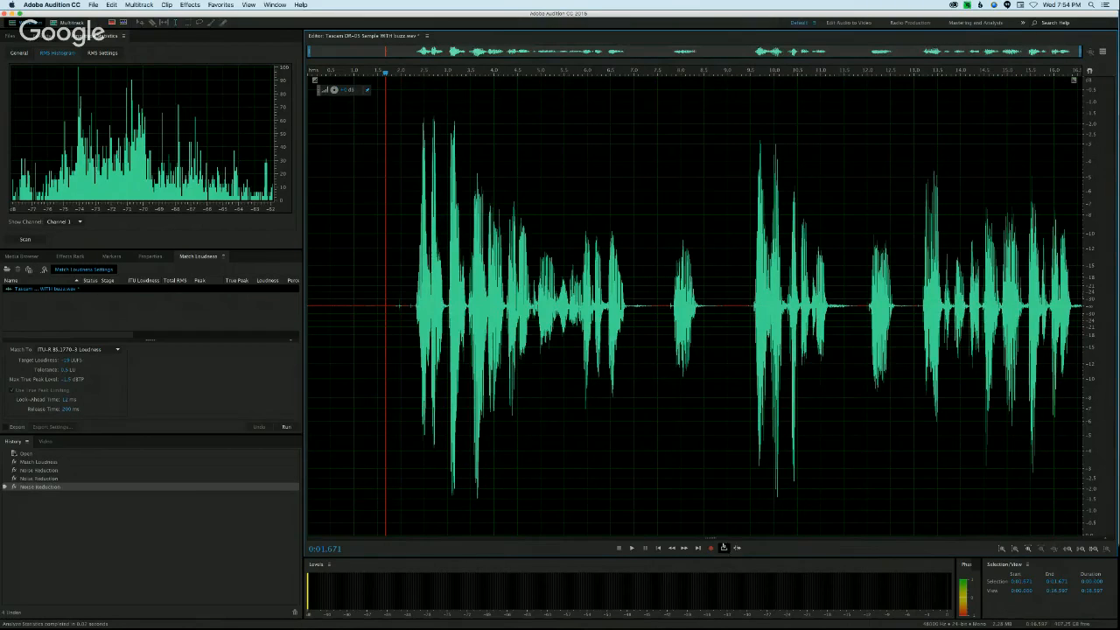
pyautogui.moveTo(710, 536); pyautogui.dragTo(711, 181)
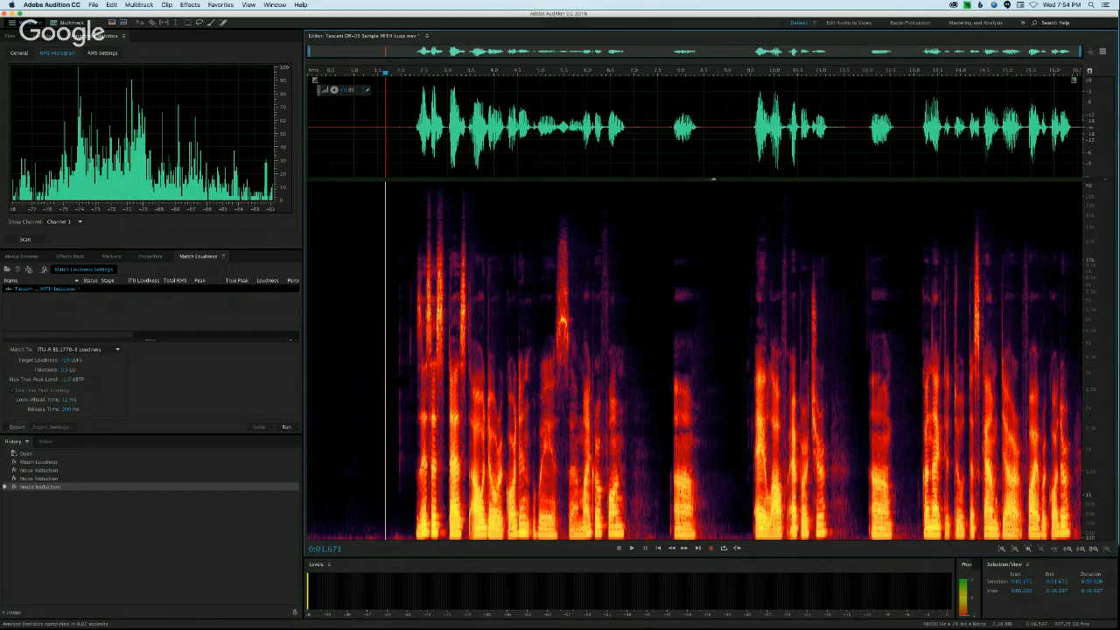
pyautogui.hotkey('shift', 'd')
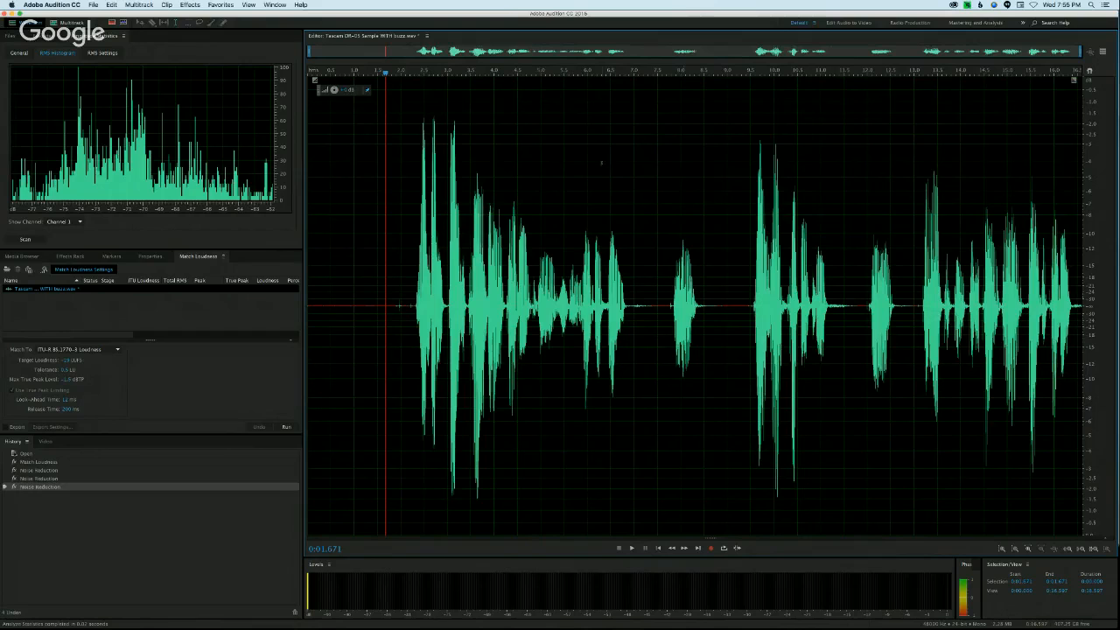
# Step: Revert the sample to its originally opened state, before the loudness matching and noise reduction passes
pyautogui.click(25, 454)
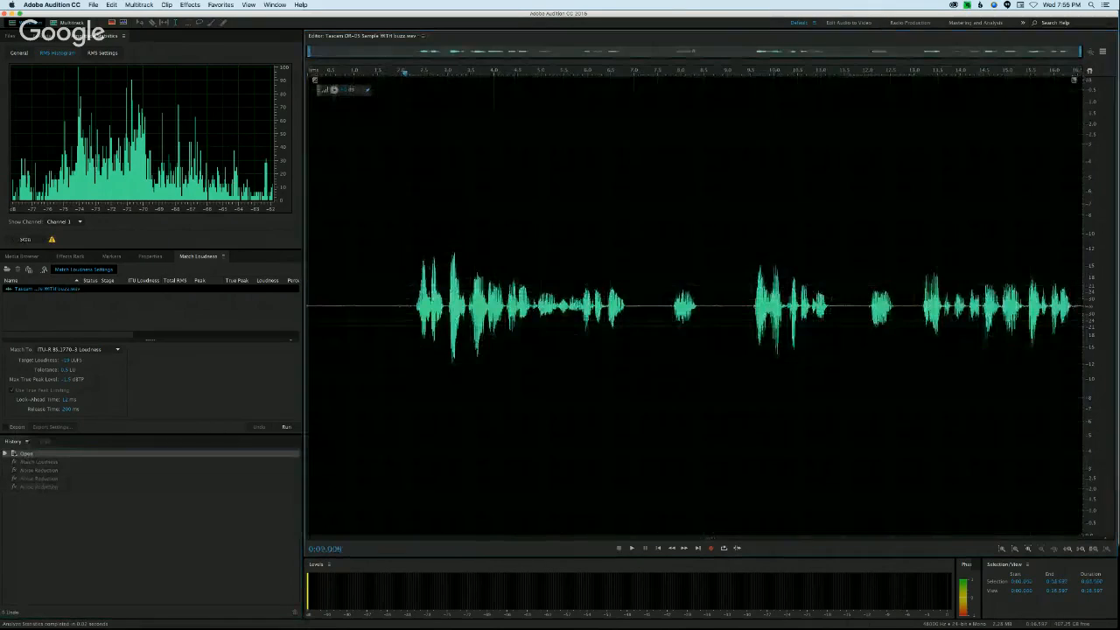
# Step: Clear the selection and send the original Tascam sample to iZotope RX 5 for repair through the RX 5 Connect effect
pyautogui.moveTo(395, 275); pyautogui.dragTo(308, 272)
pyautogui.click(370, 237)
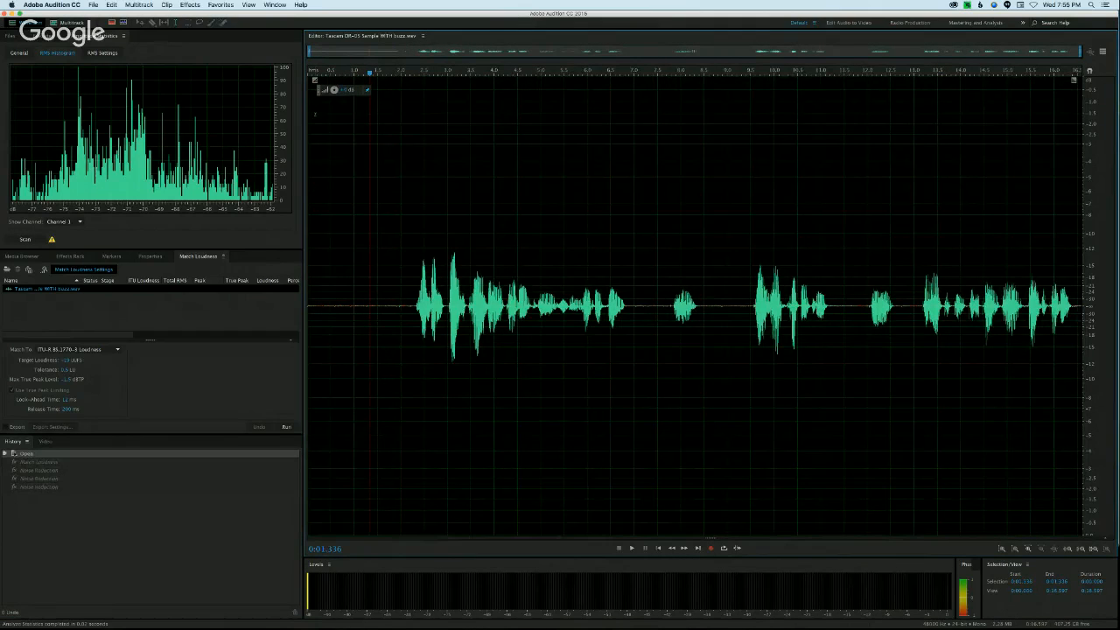
pyautogui.click(219, 6)
pyautogui.moveTo(191, 6)
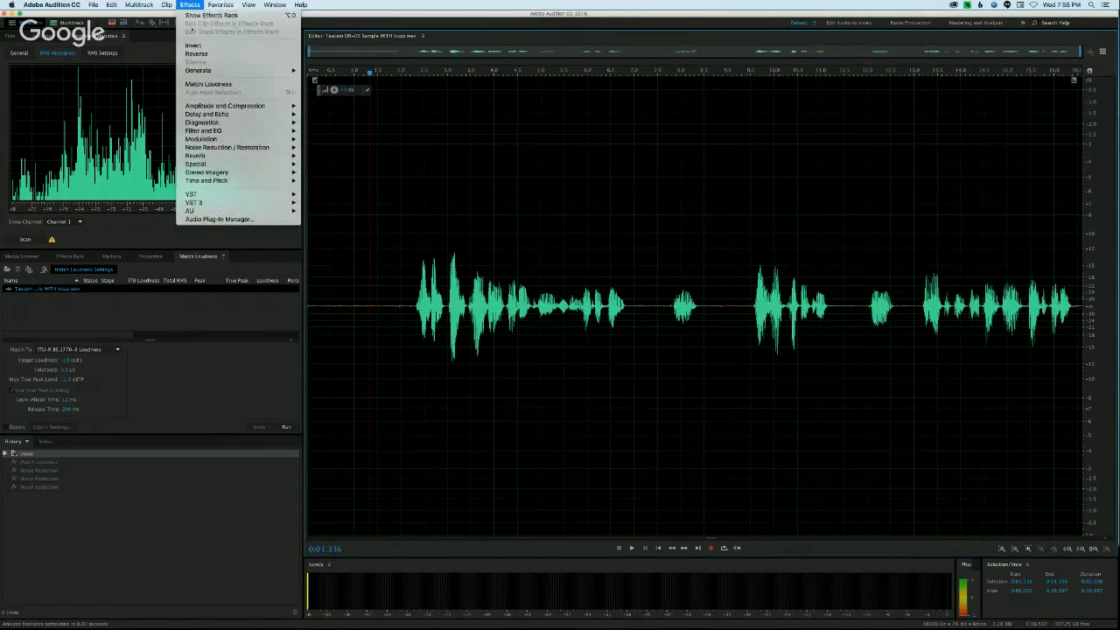
pyautogui.moveTo(186, 116)
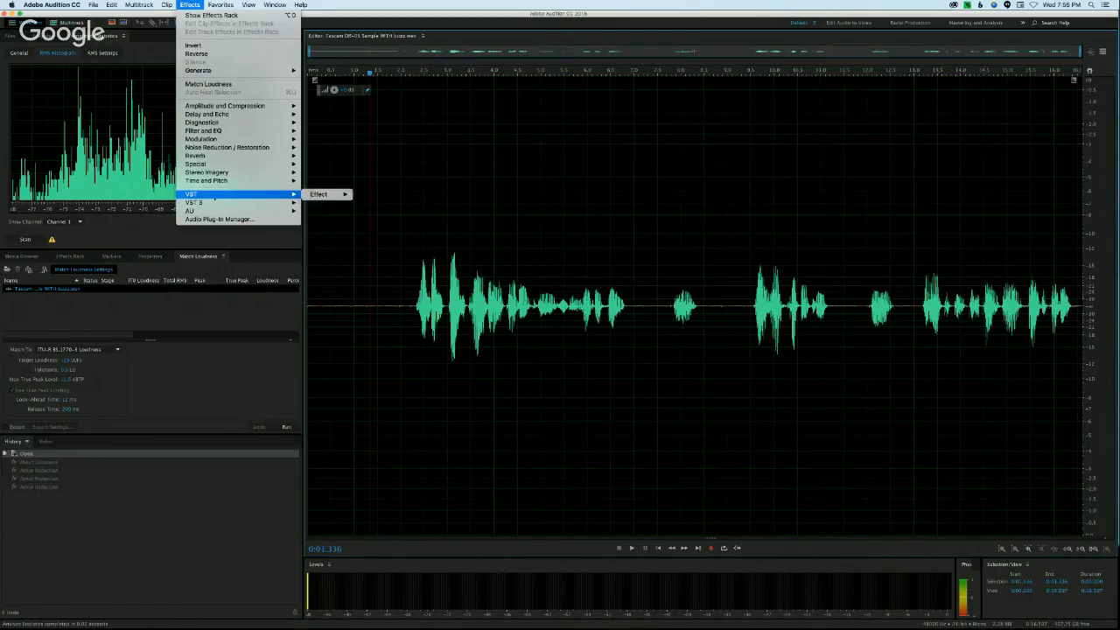
pyautogui.moveTo(193, 202)
pyautogui.moveTo(325, 244)
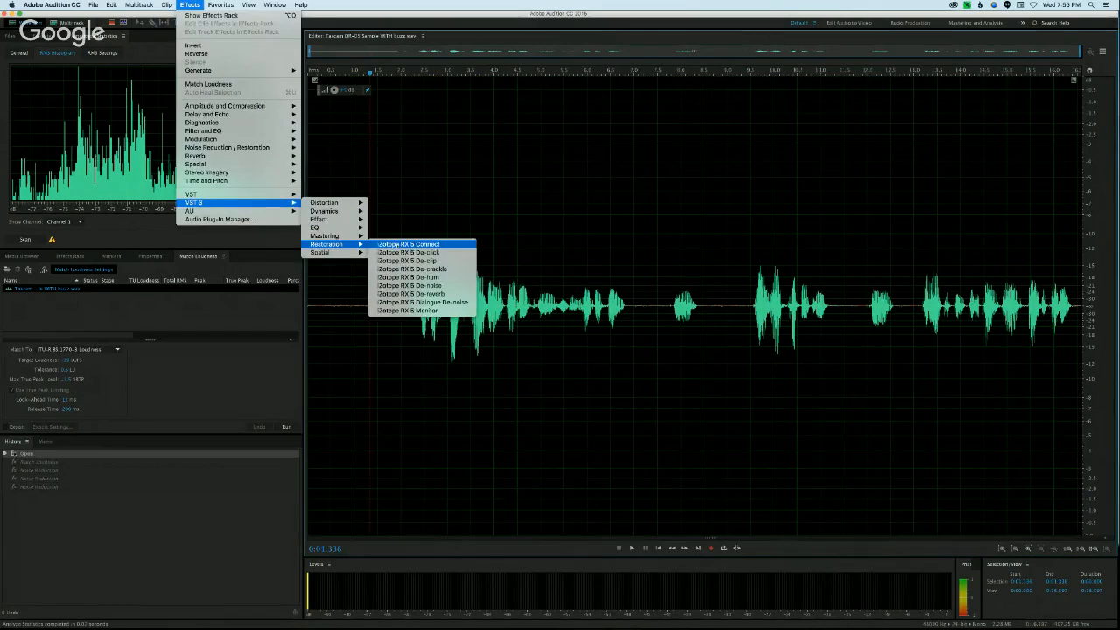
pyautogui.click(407, 244)
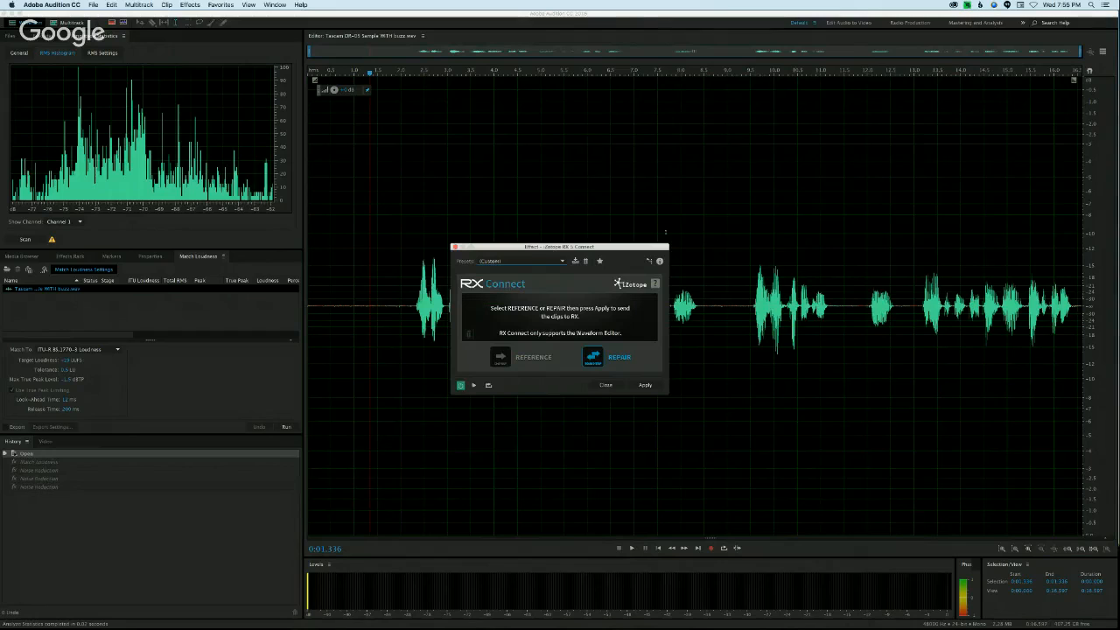
pyautogui.click(644, 385)
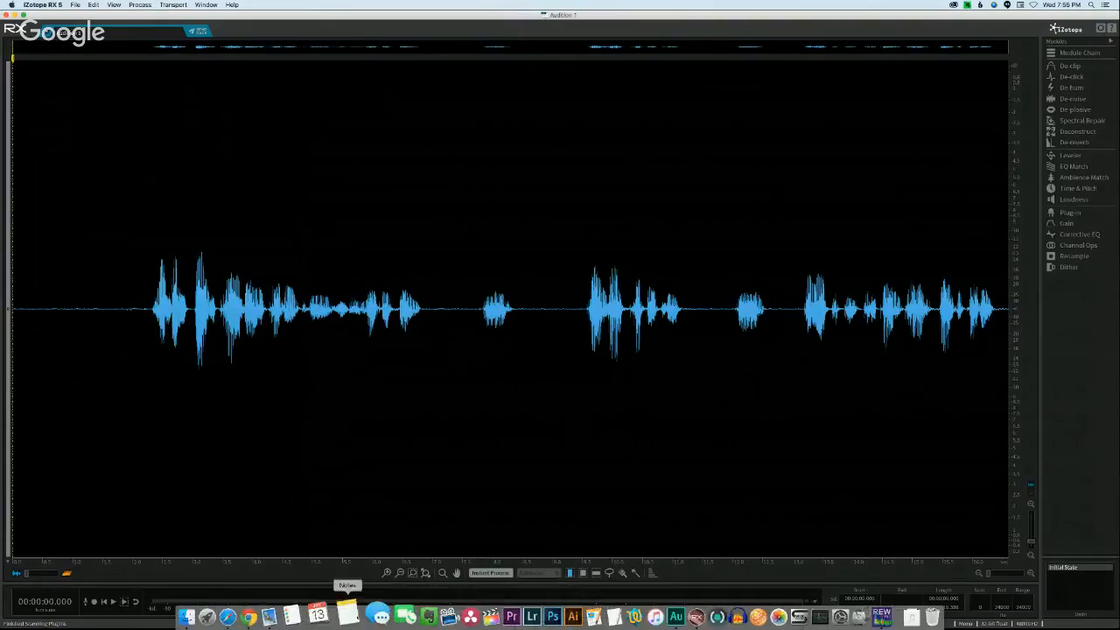
# Step: Check the screen share in the Google Hangouts broadcast window, then return to RX and clear the waveform selection
pyautogui.click(265, 615)
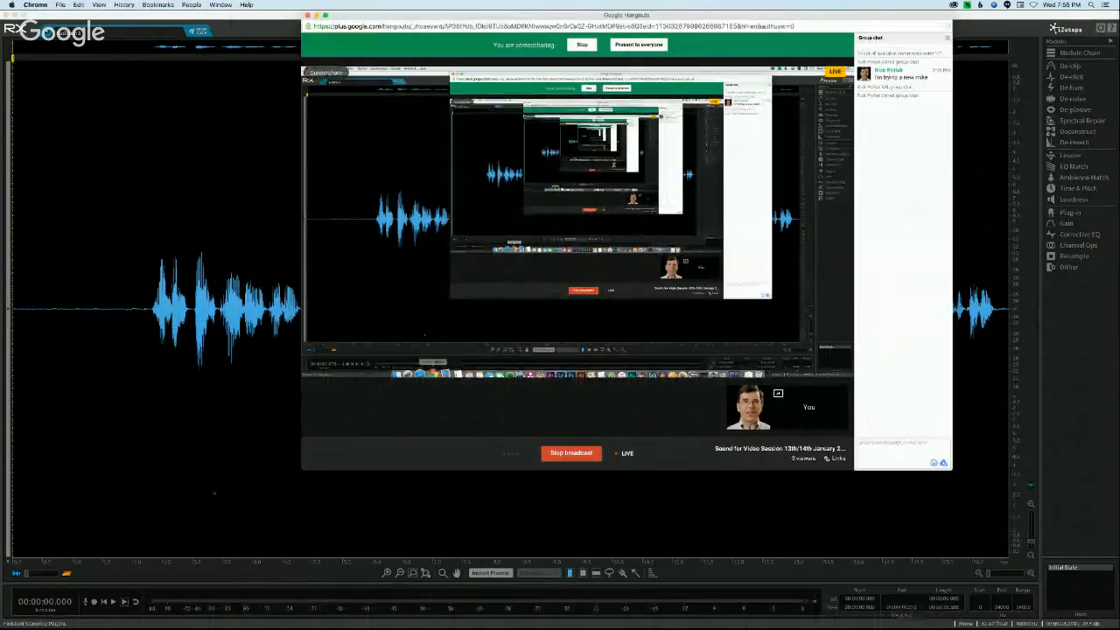
pyautogui.click(210, 492)
pyautogui.click(138, 248)
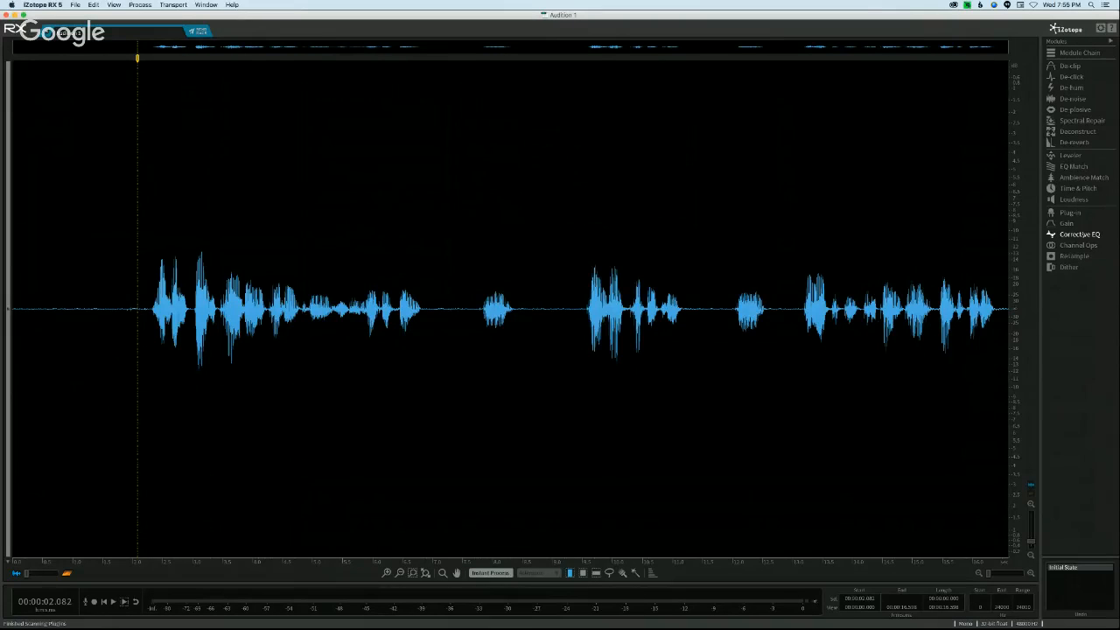
# Step: Apply a Corrective EQ high-pass filter at 78 Hz with a 24 dB/oct slope to the sample and close the module
pyautogui.click(1078, 234)
pyautogui.moveTo(496, 234); pyautogui.dragTo(517, 234)
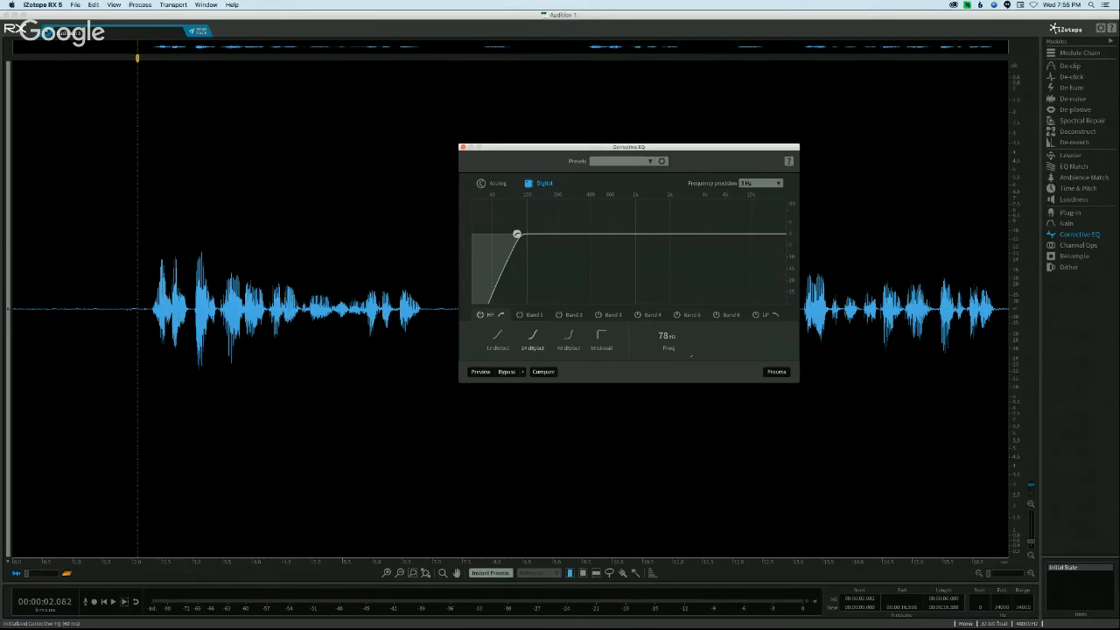
pyautogui.click(776, 372)
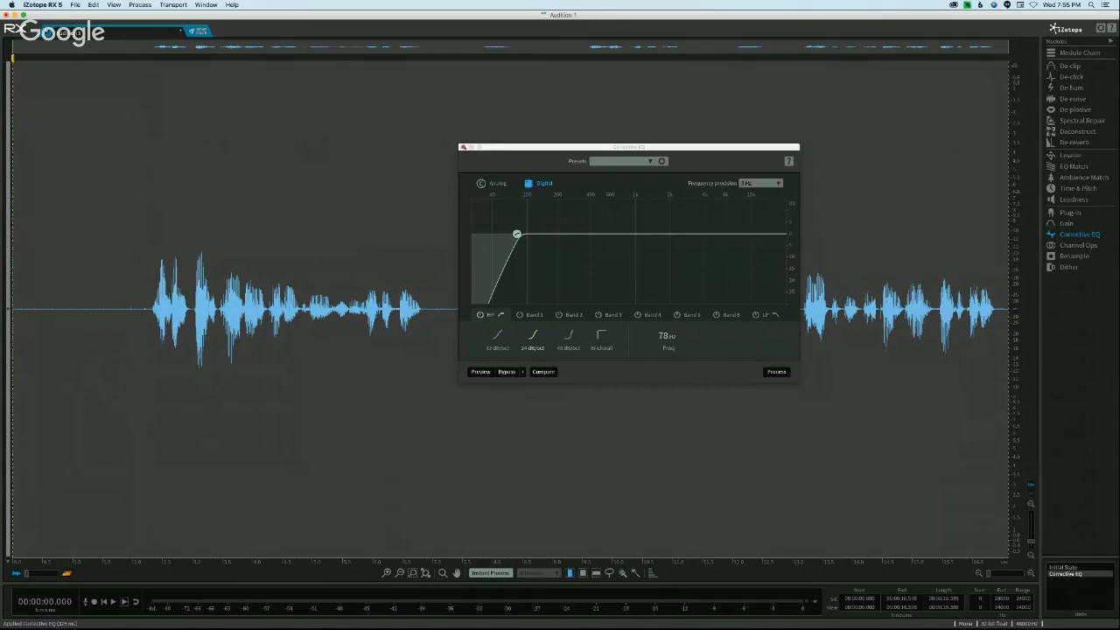
pyautogui.moveTo(510, 147); pyautogui.dragTo(399, 156)
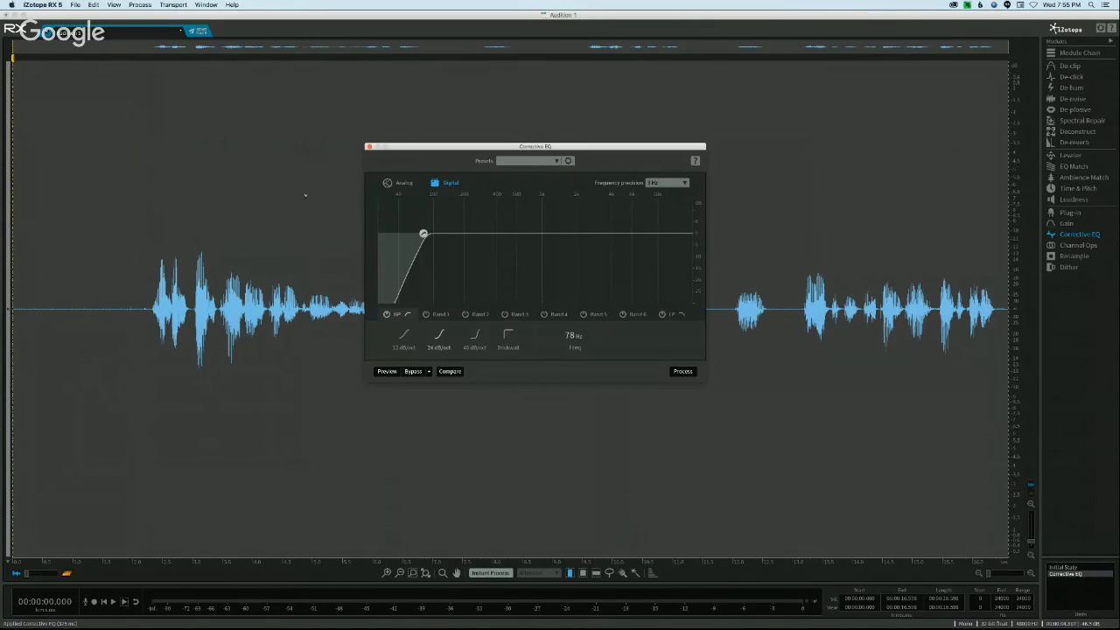
pyautogui.click(369, 147)
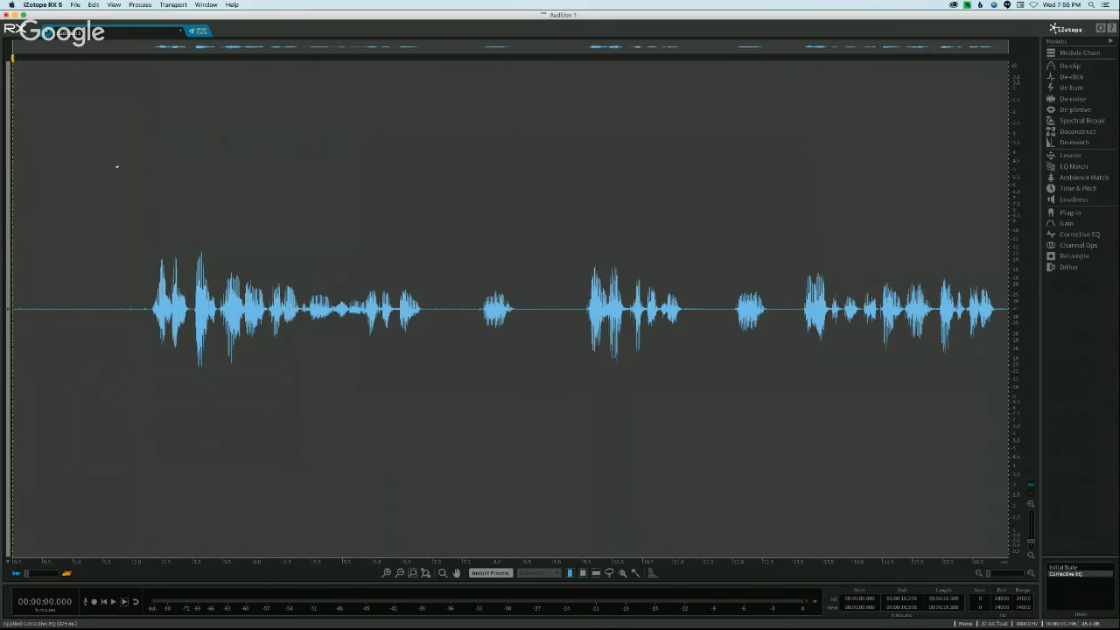
# Step: Set the automatic Dialogue De-noise reduction to 6.1, preview it from just before the speech, apply it and close the module
pyautogui.click(129, 270)
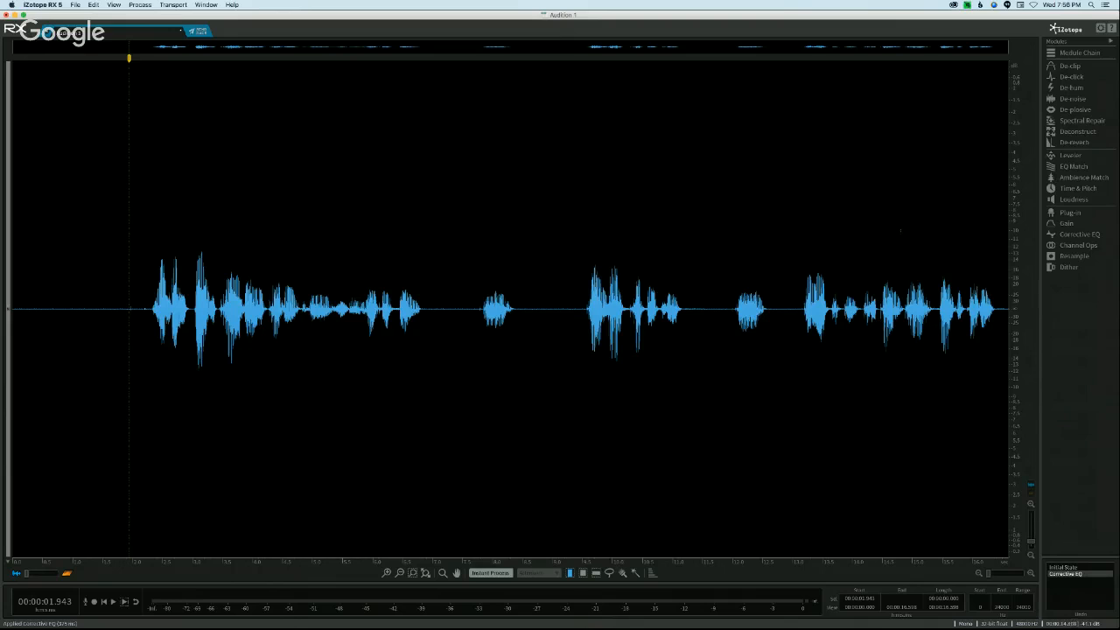
pyautogui.click(1073, 98)
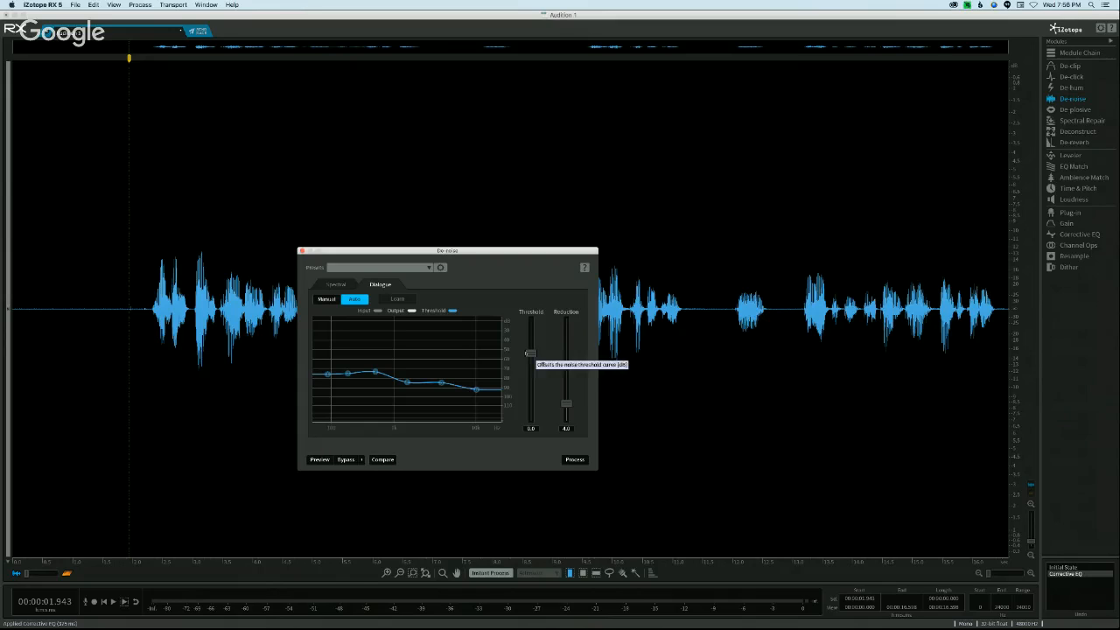
pyautogui.moveTo(566, 404); pyautogui.dragTo(566, 398)
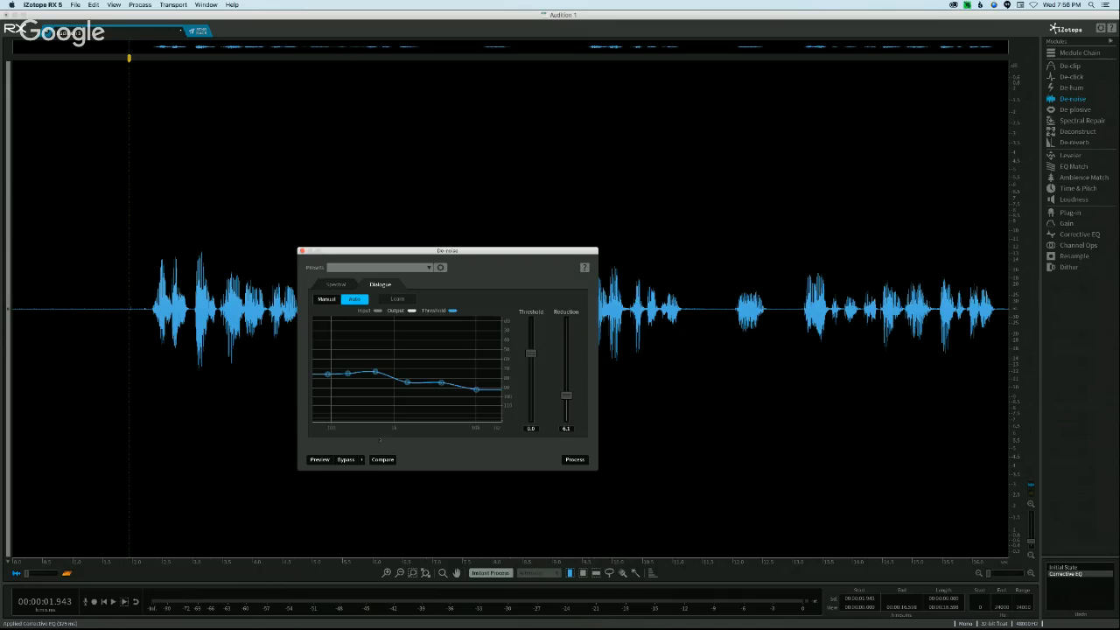
pyautogui.click(320, 460)
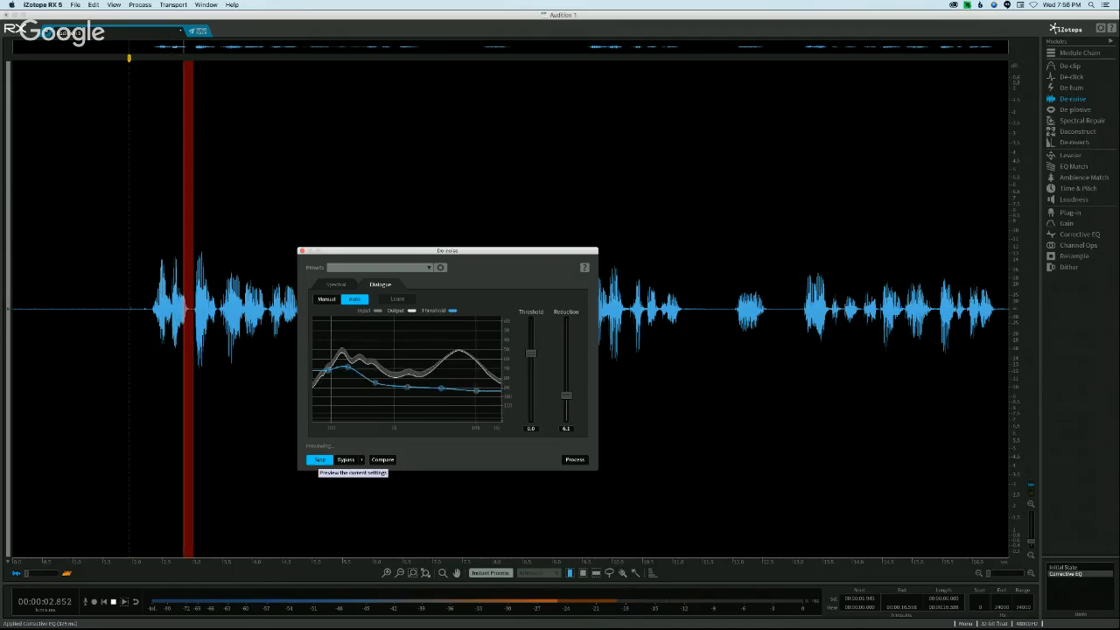
pyautogui.click(320, 459)
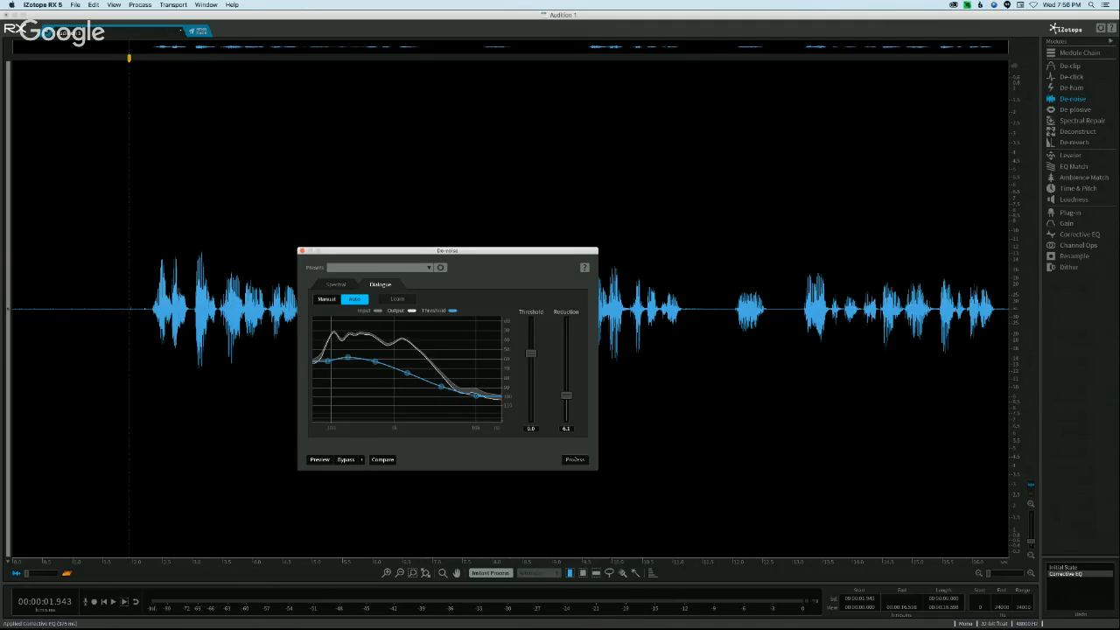
pyautogui.click(575, 459)
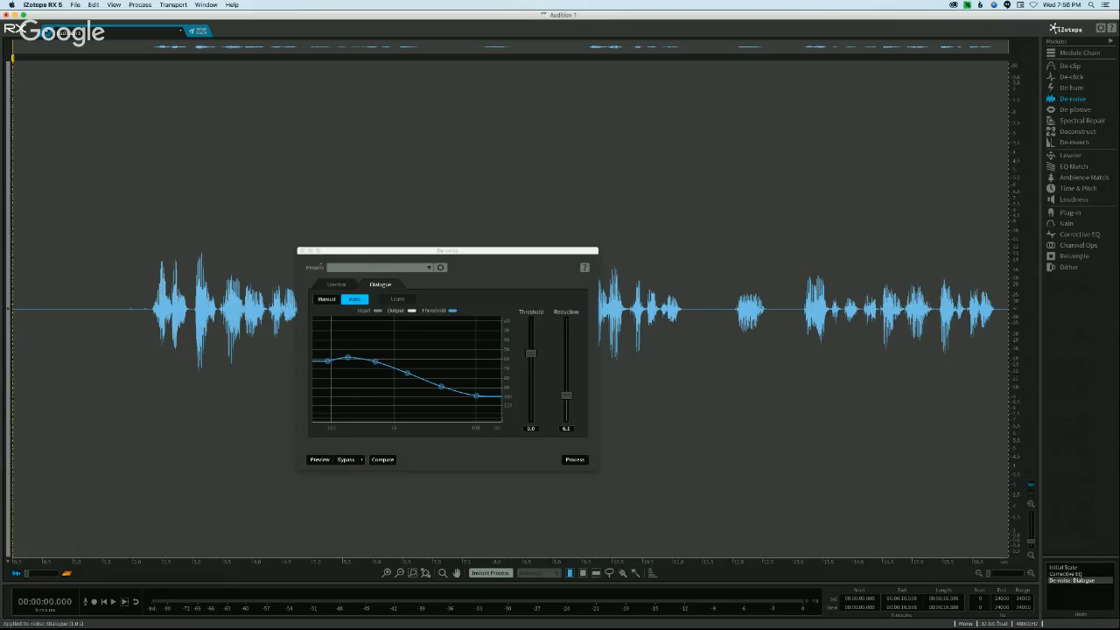
pyautogui.click(301, 251)
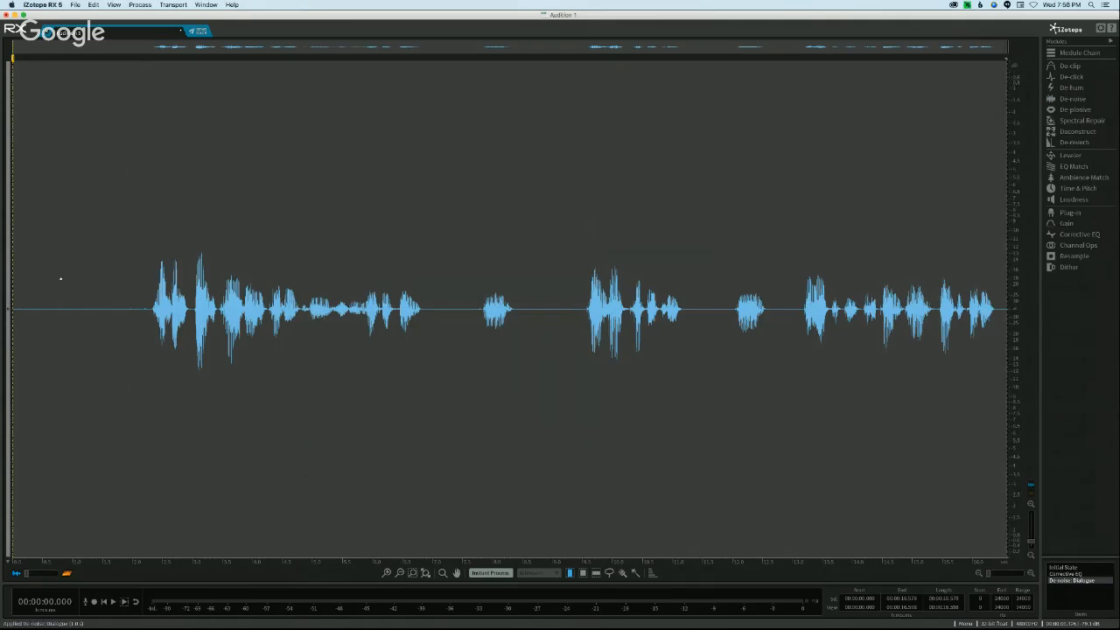
pyautogui.hotkey('shift', 'Left')
pyautogui.hotkey('shift', 'Left')
pyautogui.hotkey('shift', 'Left')
pyautogui.hotkey('shift', 'Left')
pyautogui.hotkey('shift', 'Left')
pyautogui.hotkey('shift', 'Left')
pyautogui.hotkey('shift', 'Left')
pyautogui.hotkey('shift', 'Left')
pyautogui.hotkey('shift', 'Left')
pyautogui.click(79, 276)
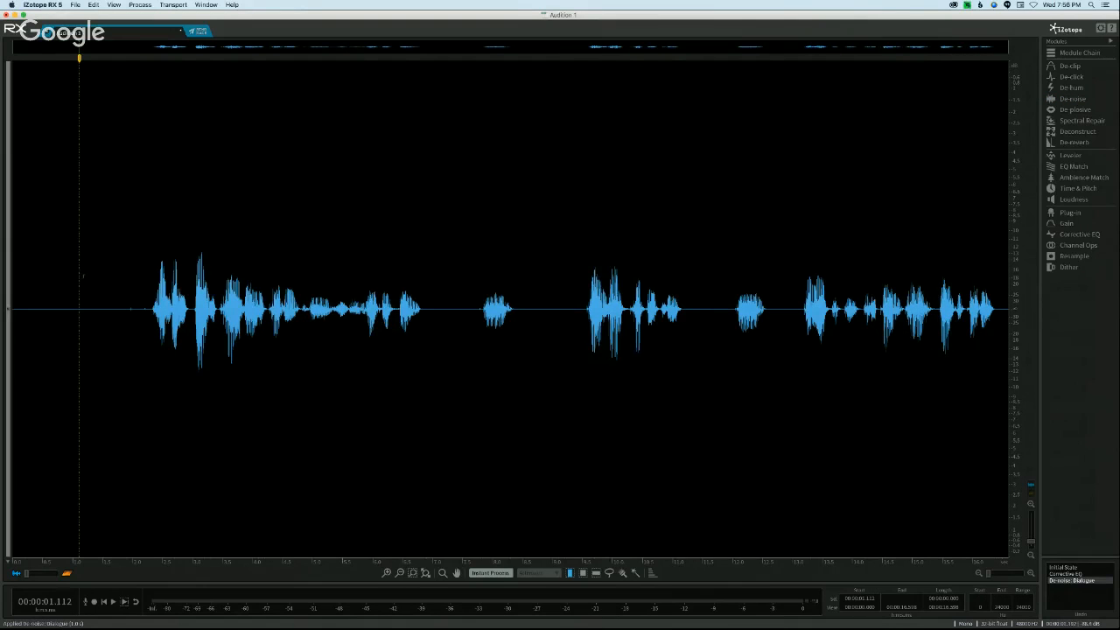
pyautogui.moveTo(125, 278); pyautogui.dragTo(35, 267)
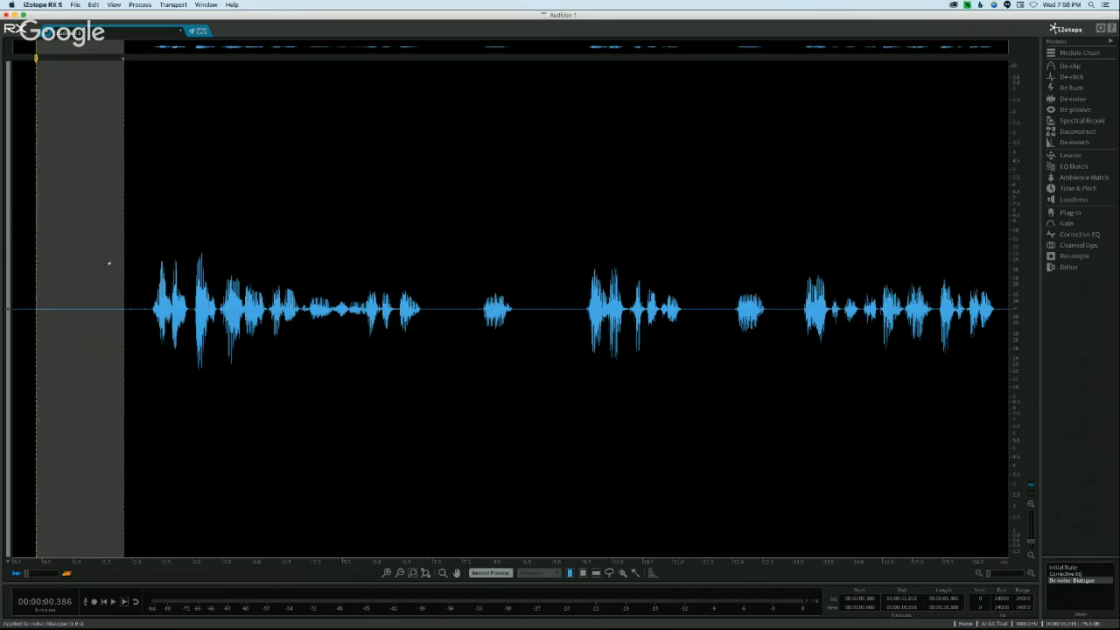
pyautogui.click(109, 262)
# Step: Apply BS.1770-2/3 Loudness processing at -19.5 LKFS integrated with a -1.5 dB true peak, inspect the quiet opening and close the module
pyautogui.click(1073, 199)
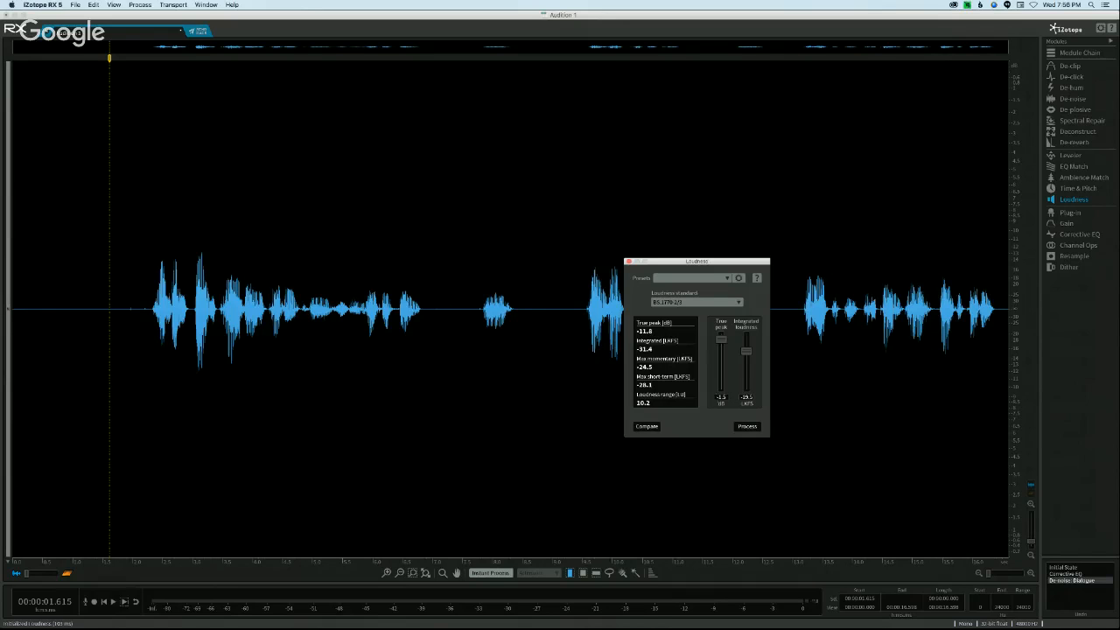
pyautogui.click(747, 426)
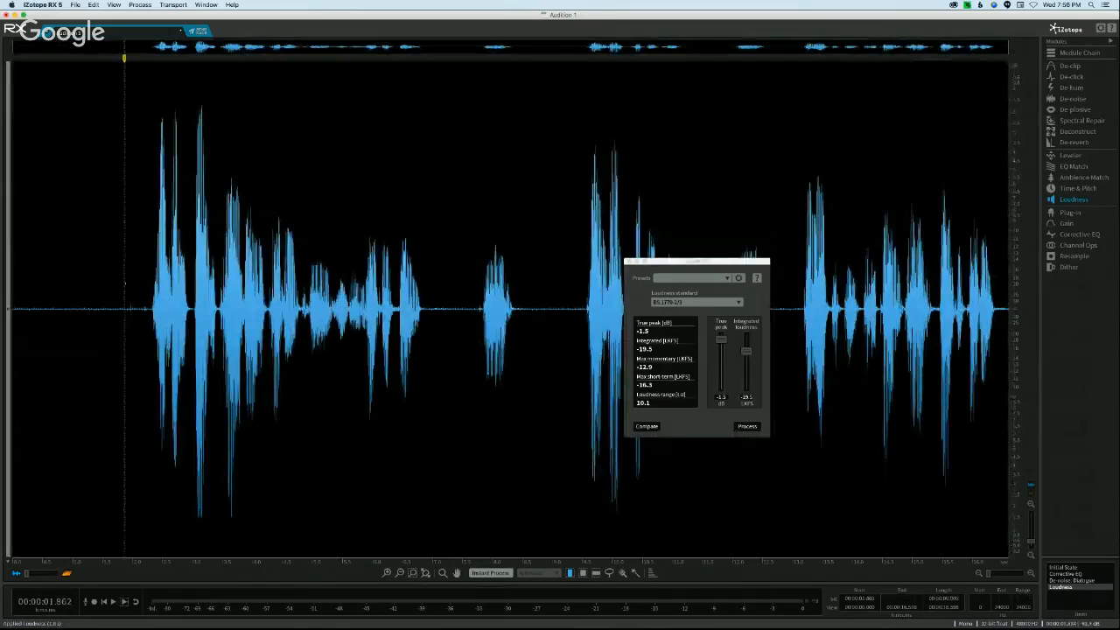
pyautogui.moveTo(125, 283); pyautogui.dragTo(11, 256)
pyautogui.click(74, 255)
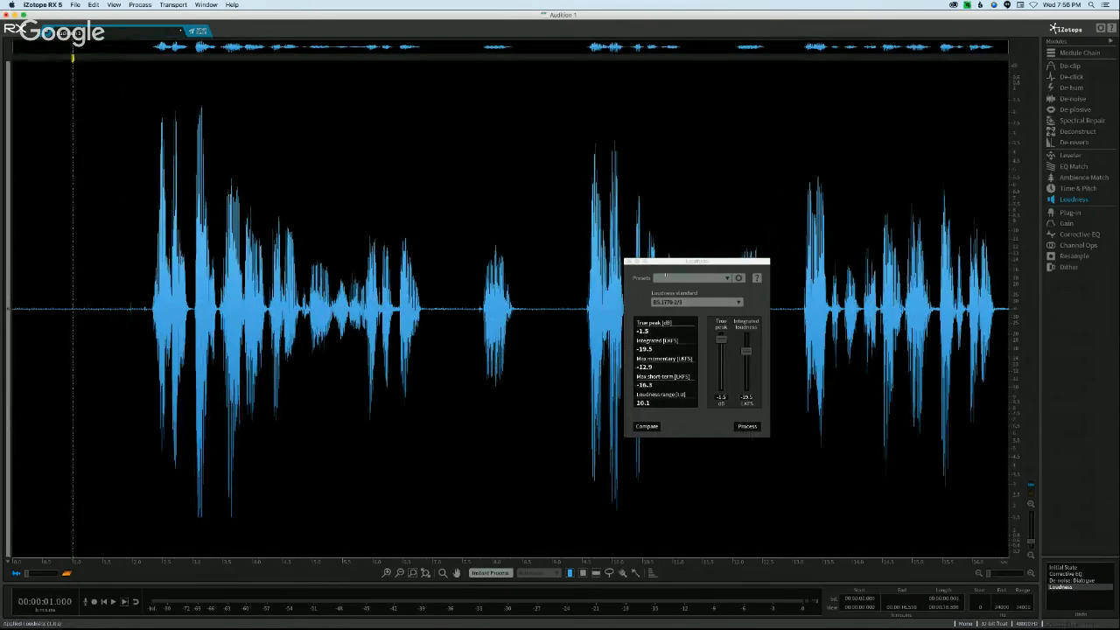
pyautogui.click(628, 261)
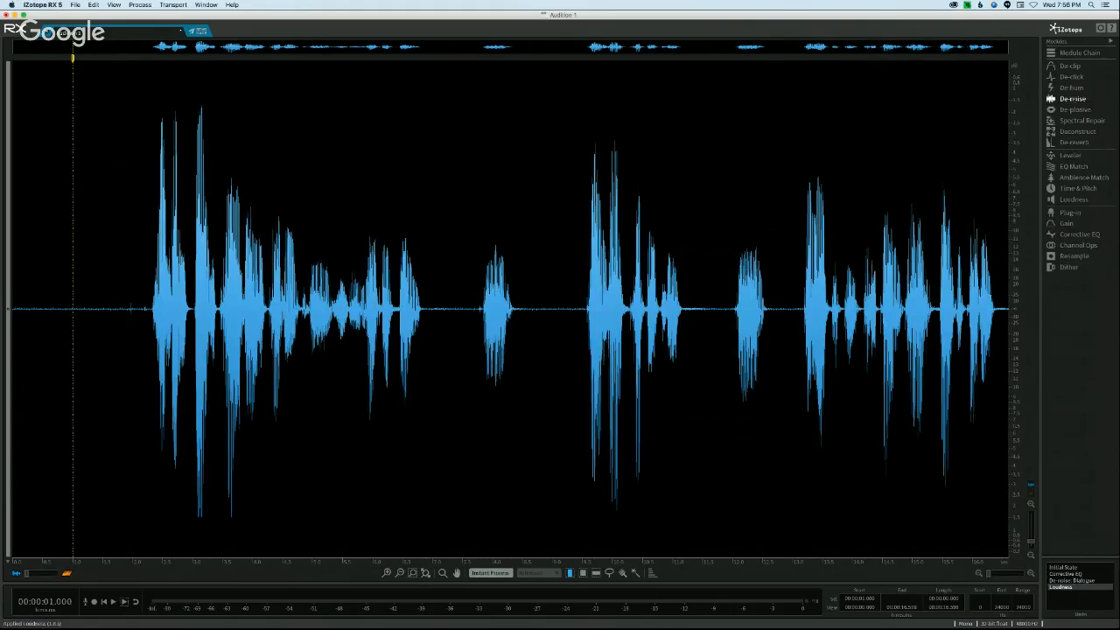
# Step: Preview a second automatic Dialogue De-noise pass on the loudness-processed audio, apply it and close the module
pyautogui.click(1072, 98)
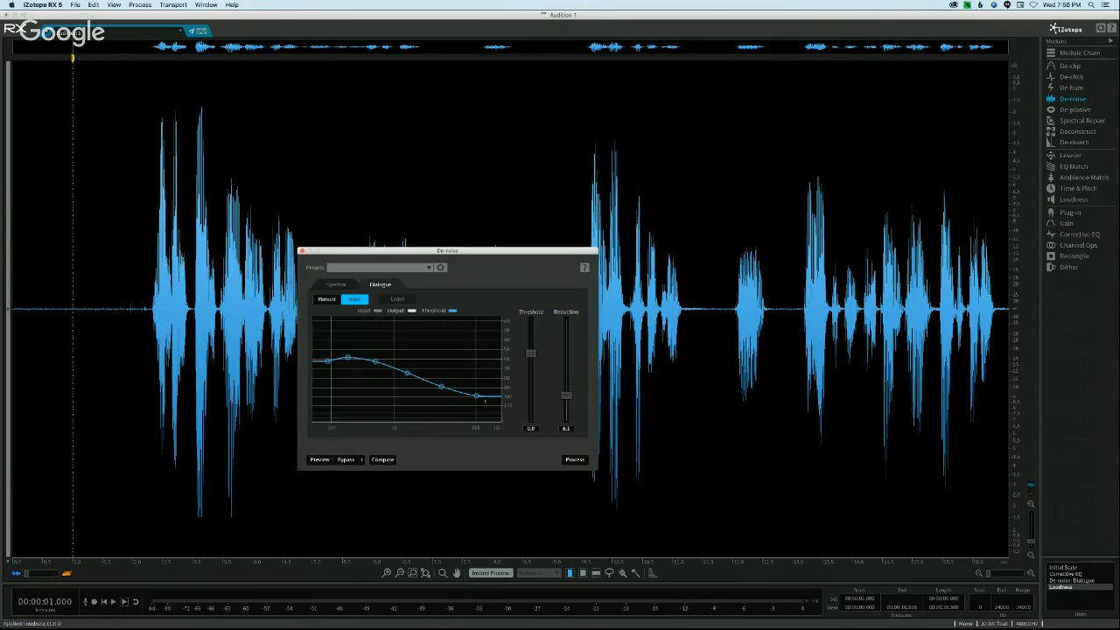
pyautogui.click(319, 459)
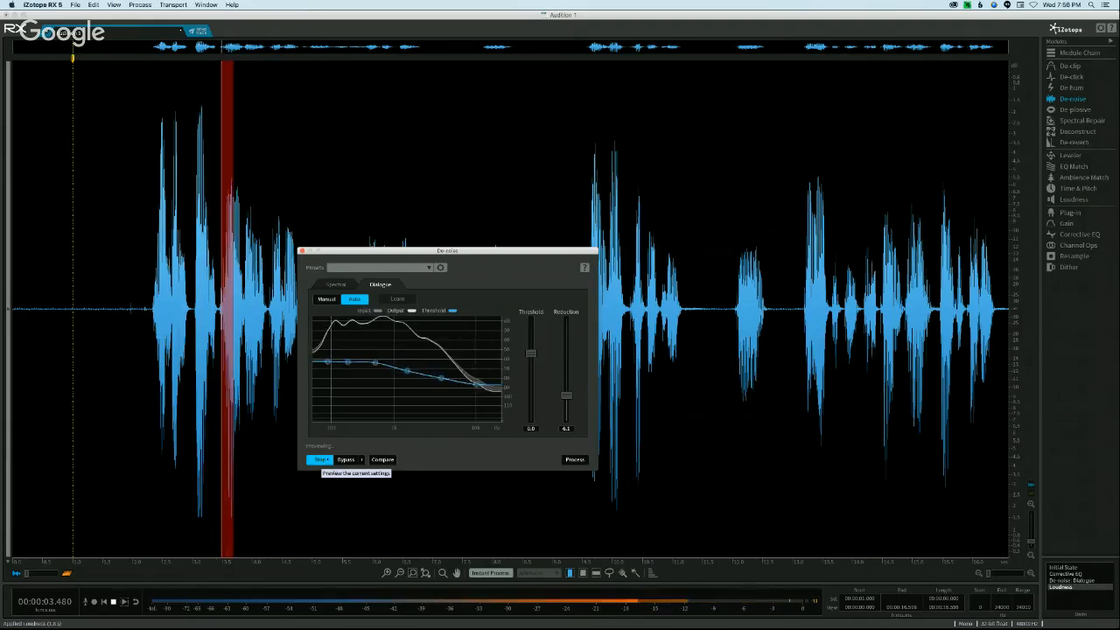
pyautogui.press('space')
pyautogui.click(573, 459)
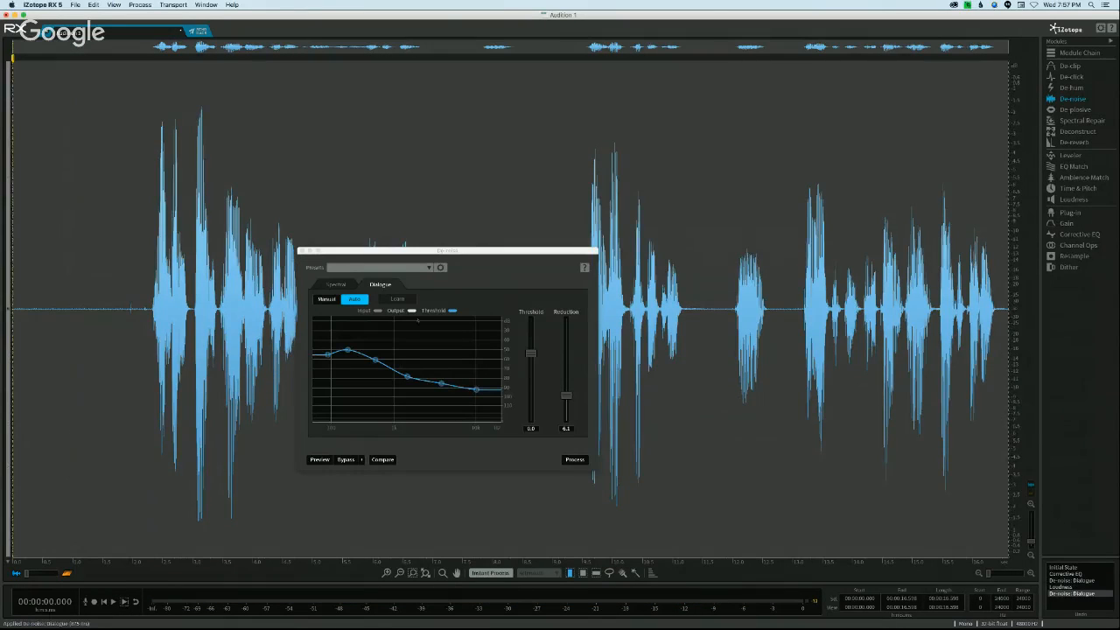
pyautogui.click(302, 251)
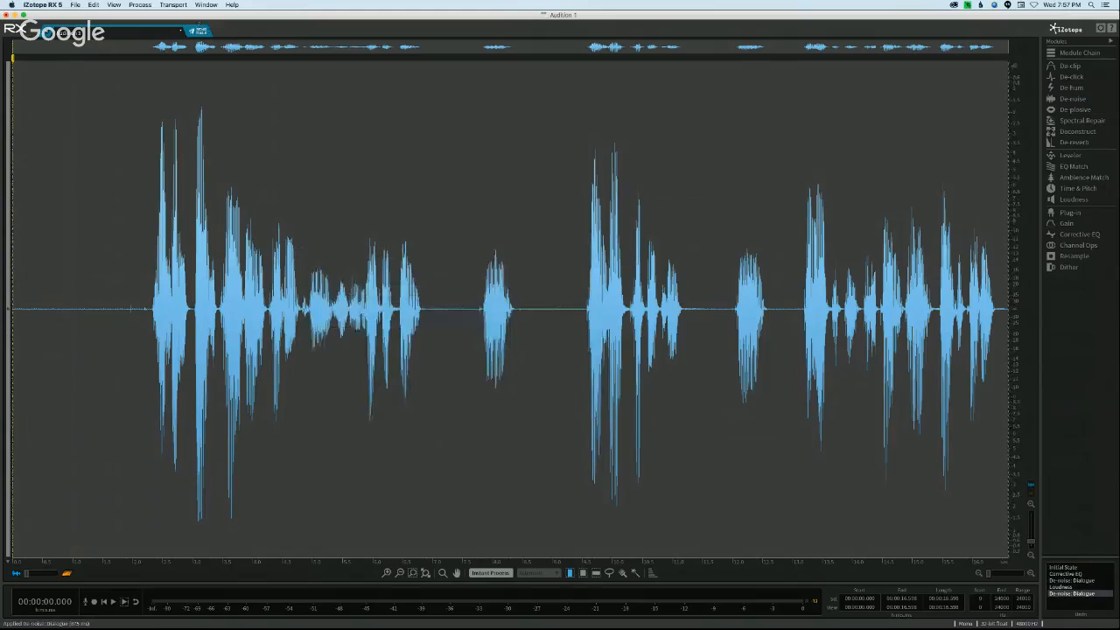
# Step: Send the processed audio back from RX, switch to Adobe Audition and bring it into the sample through RX 5 Connect
pyautogui.click(200, 31)
pyautogui.moveTo(551, 621)
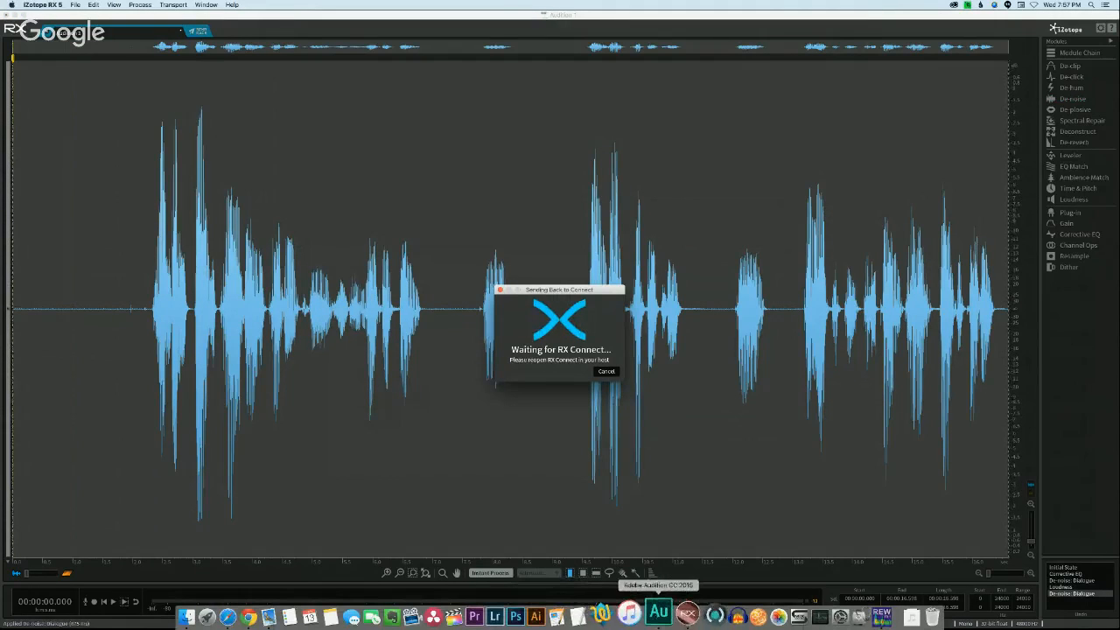
pyautogui.click(654, 611)
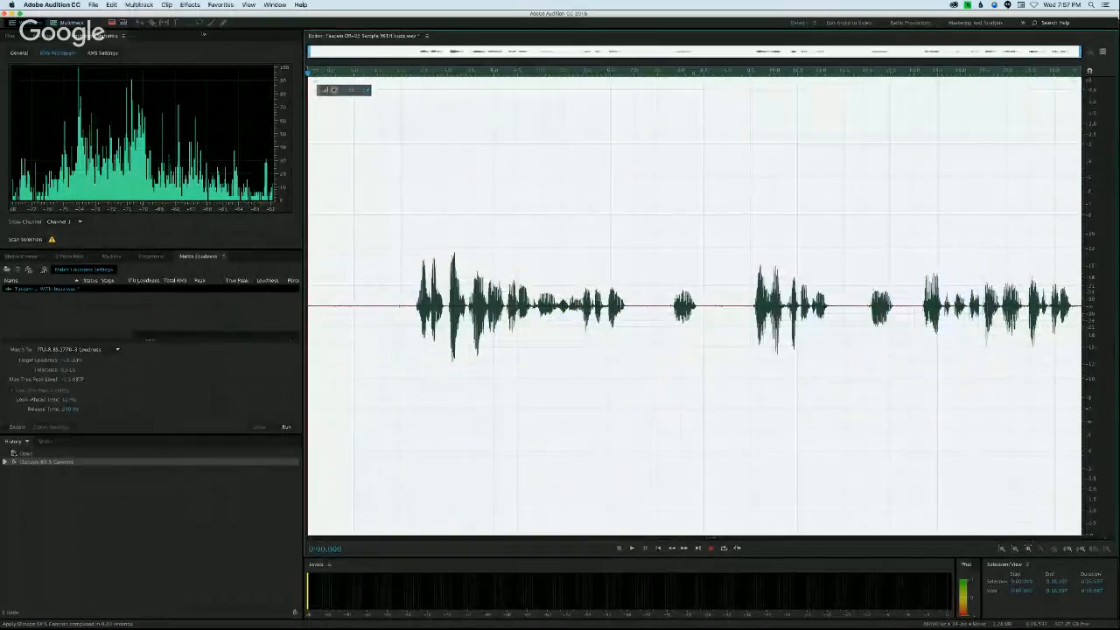
pyautogui.click(190, 4)
pyautogui.moveTo(227, 202)
pyautogui.moveTo(326, 244)
pyautogui.click(408, 244)
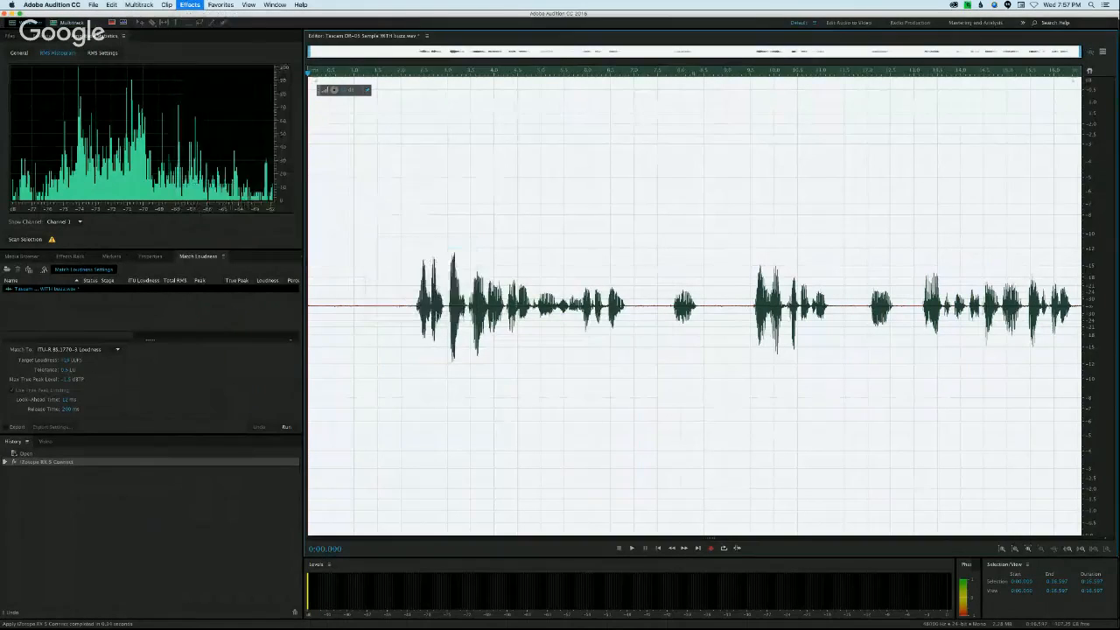
pyautogui.click(645, 385)
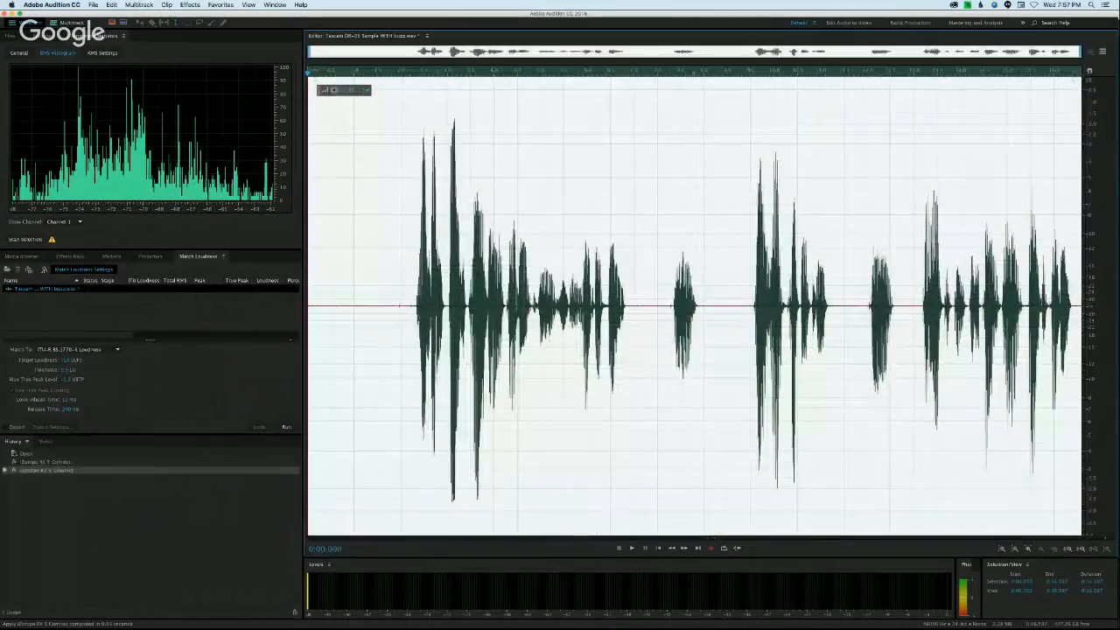
# Step: Rescan the amplitude statistics of the quiet opening, up to about 1.9 s, and check its RMS histogram and general values
pyautogui.moveTo(400, 219); pyautogui.dragTo(308, 219)
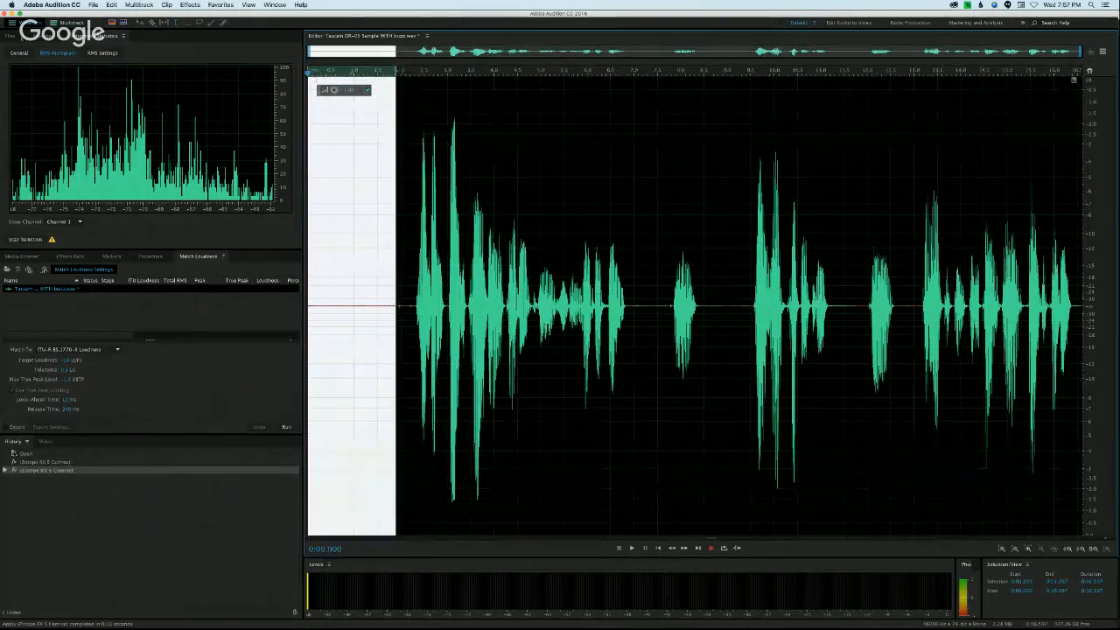
pyautogui.click(24, 239)
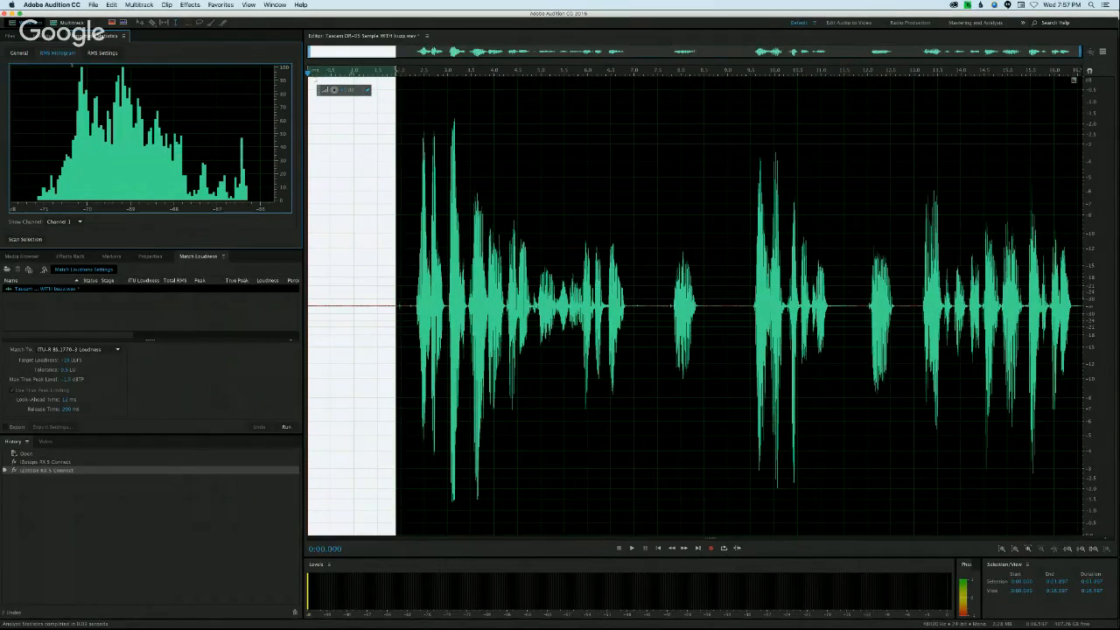
pyautogui.click(18, 52)
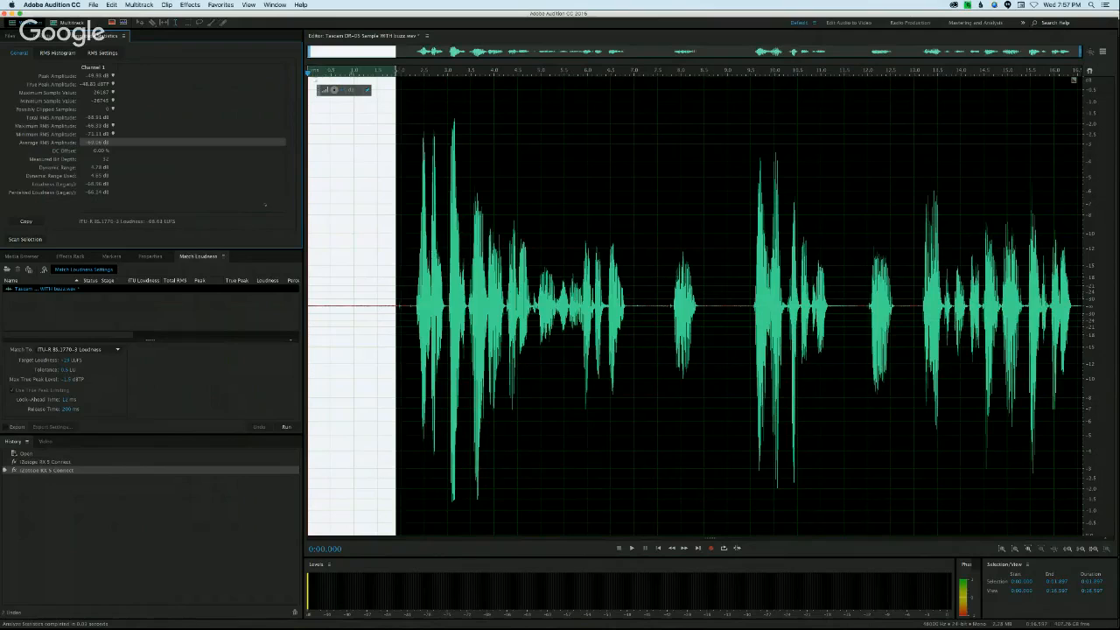
pyautogui.click(389, 221)
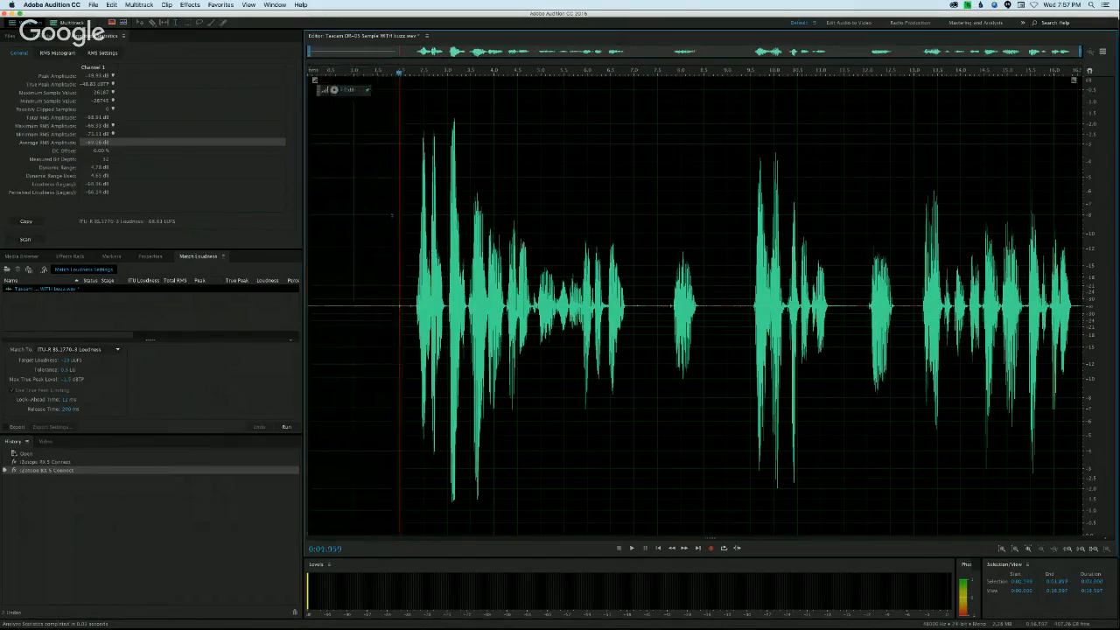
pyautogui.moveTo(389, 220); pyautogui.dragTo(309, 216)
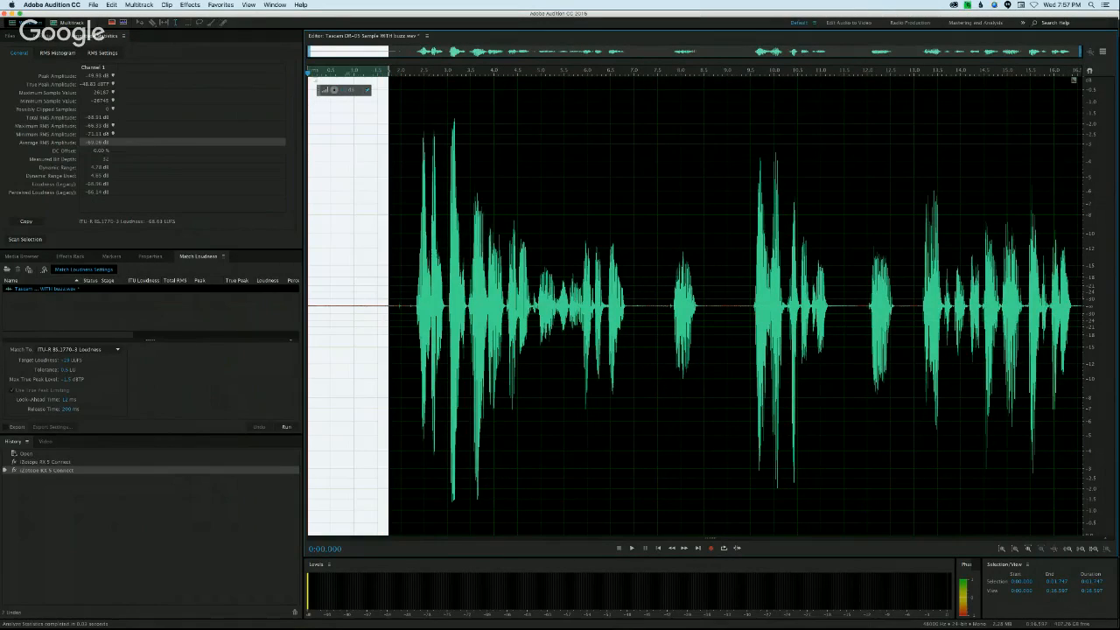
pyautogui.click(330, 232)
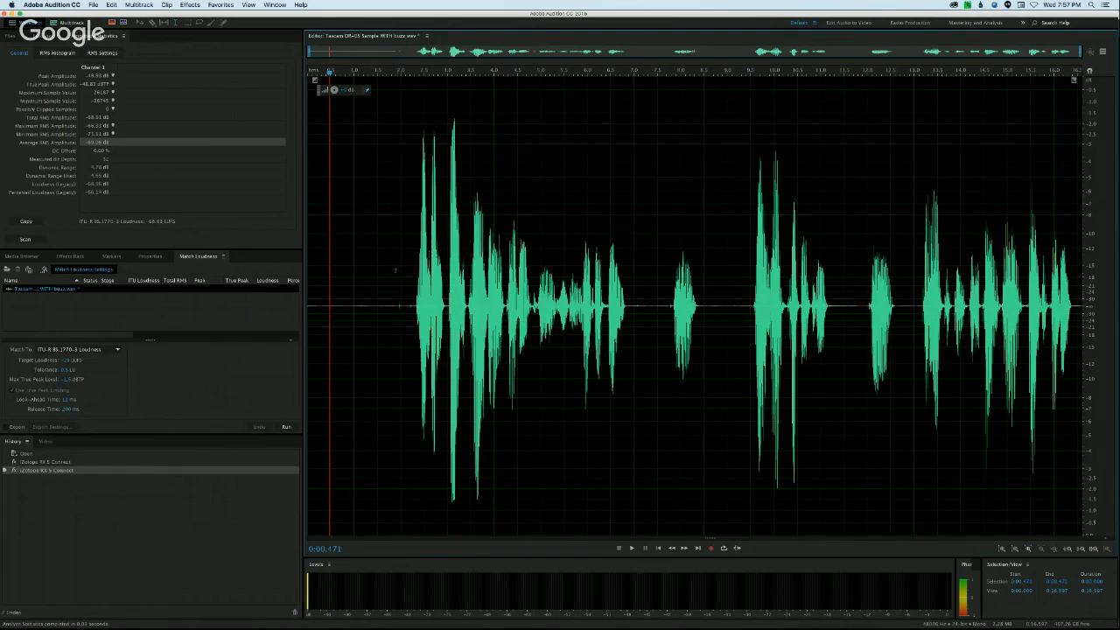
pyautogui.moveTo(397, 270); pyautogui.dragTo(310, 262)
pyautogui.click(321, 235)
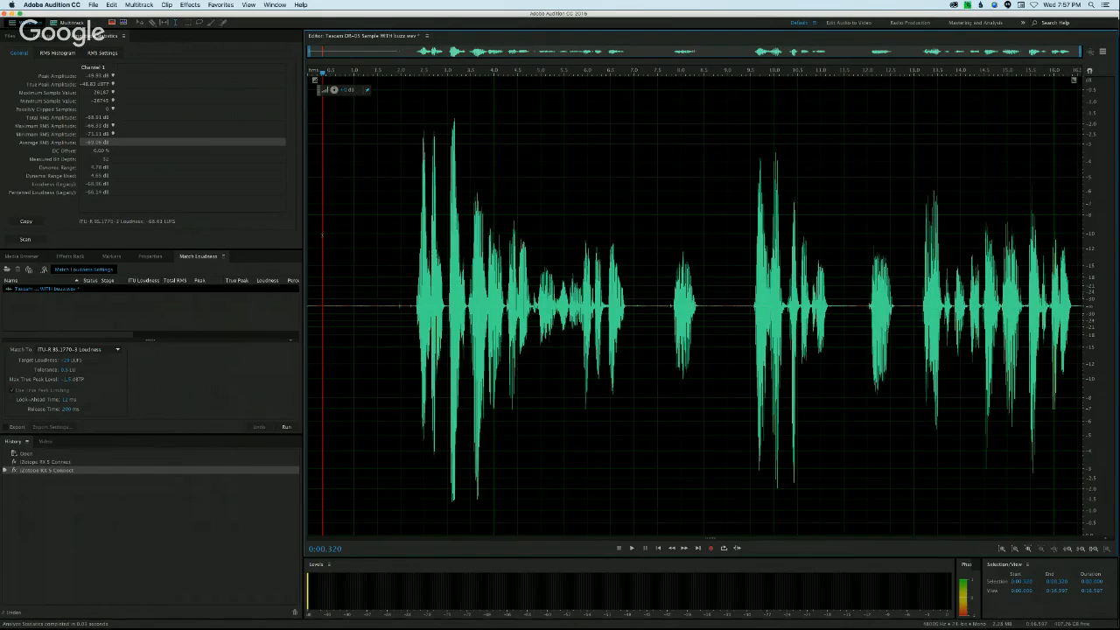